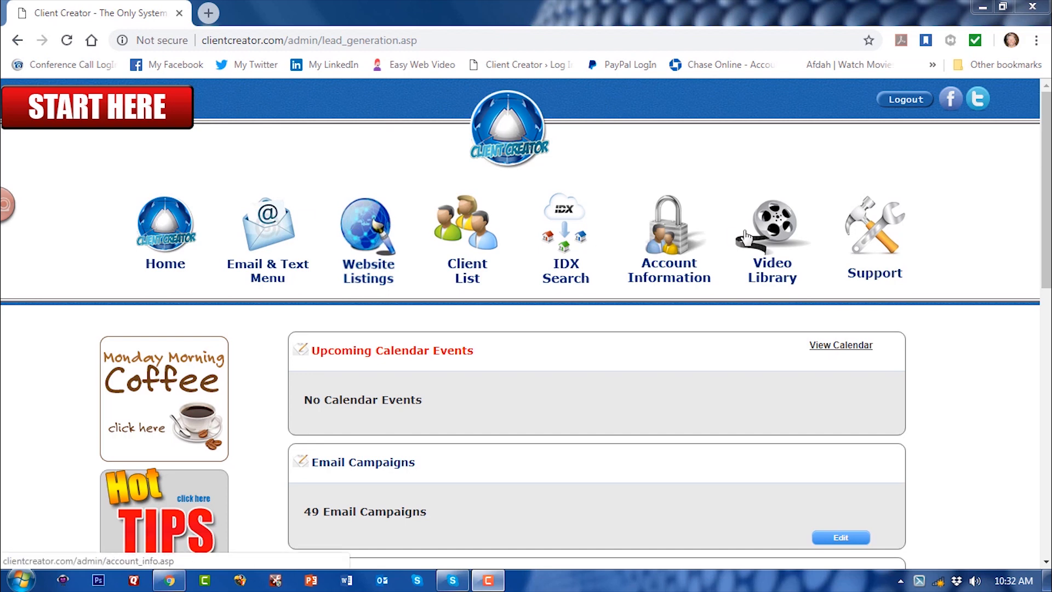
- Open the realtor documents page within the account information
click(669, 241)
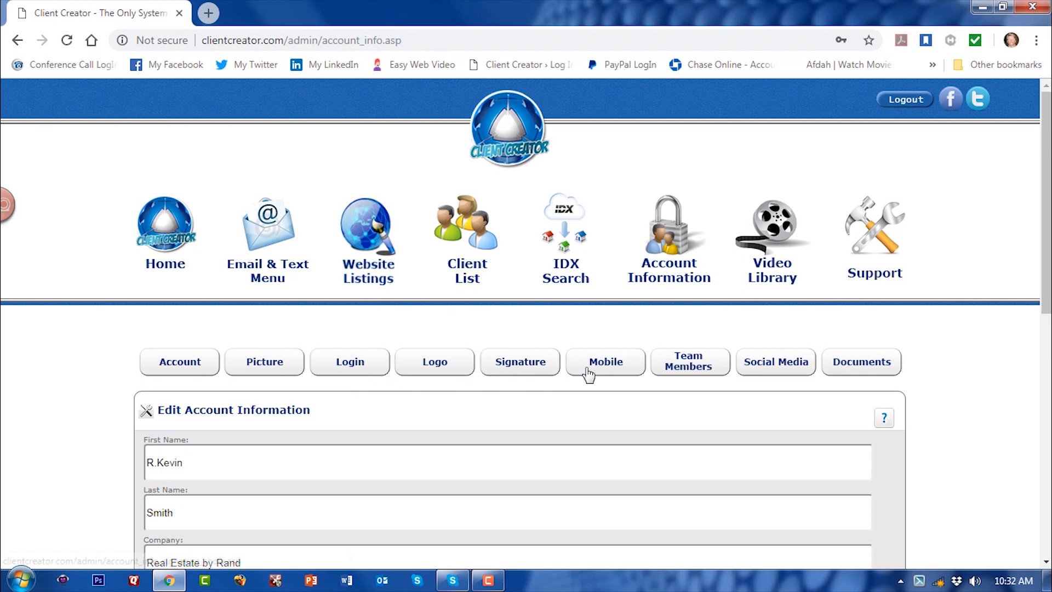
click(864, 369)
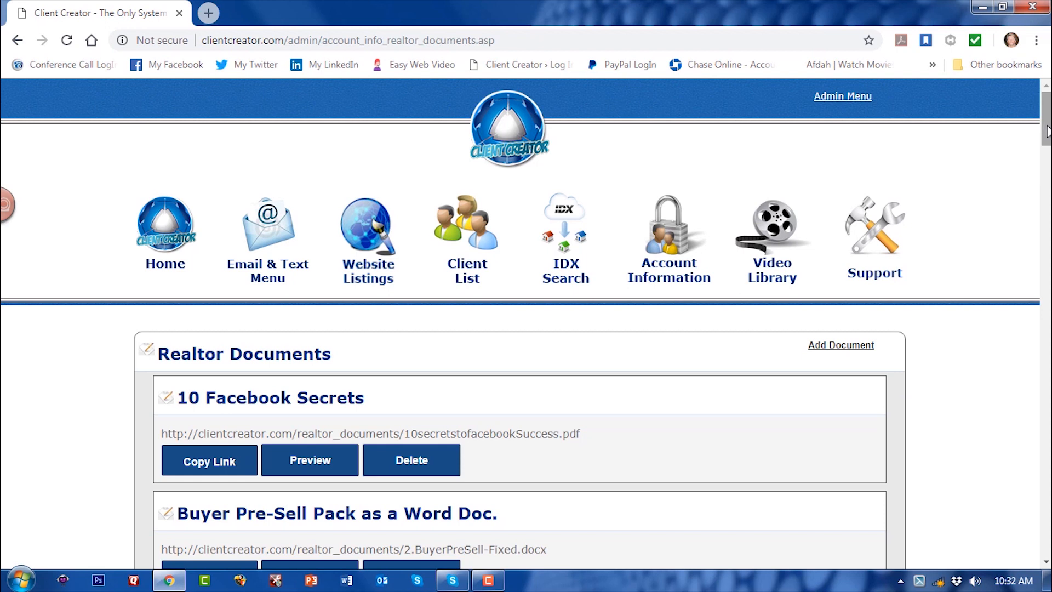
drag(1047, 131, 1047, 135)
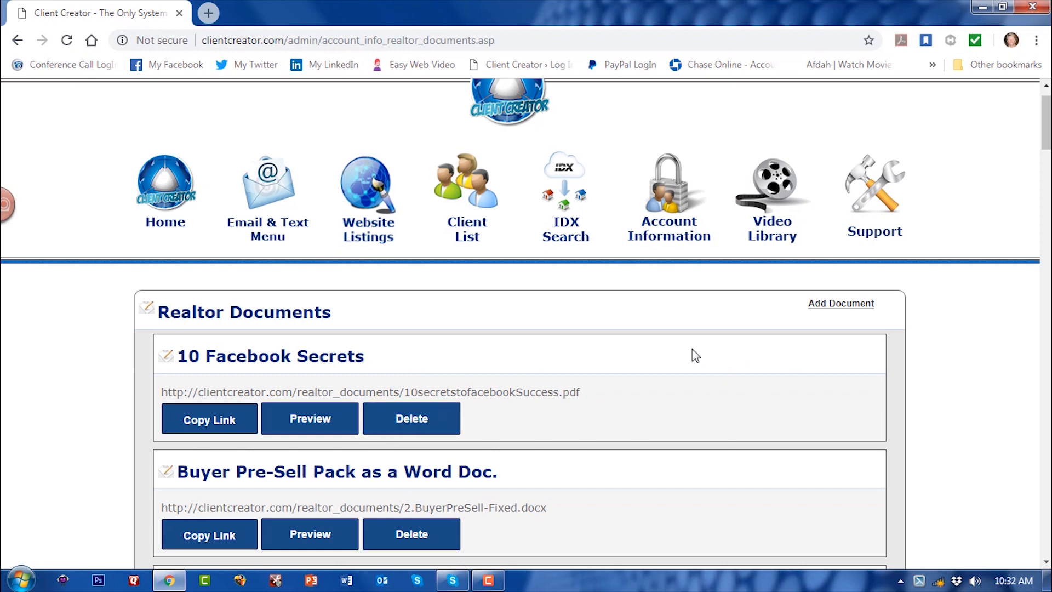
- Start adding a realtor document and choose the file LLC DOC.doc from the Desktop for upload
click(843, 308)
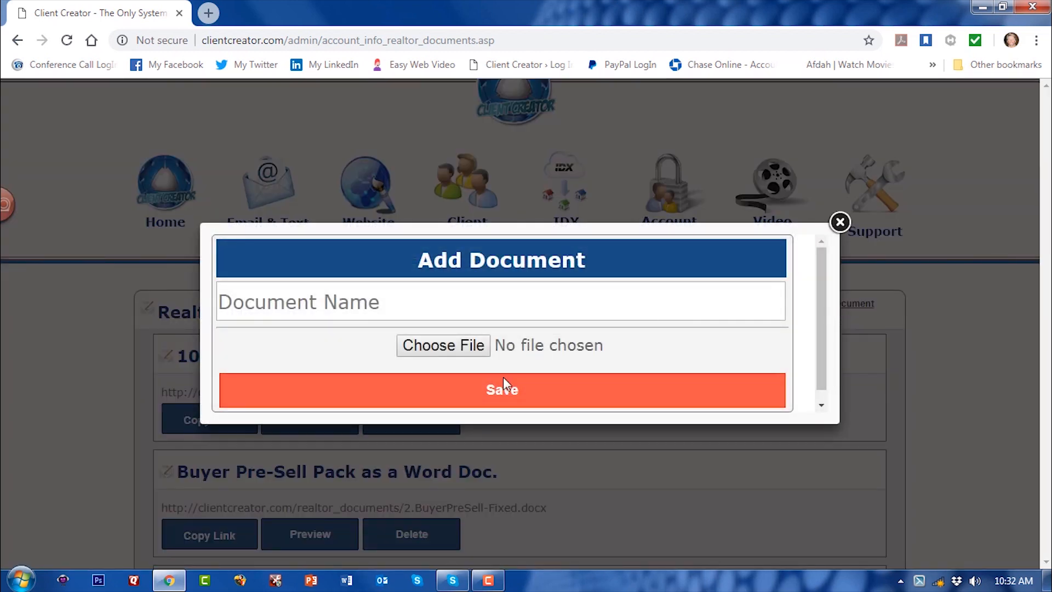
click(464, 349)
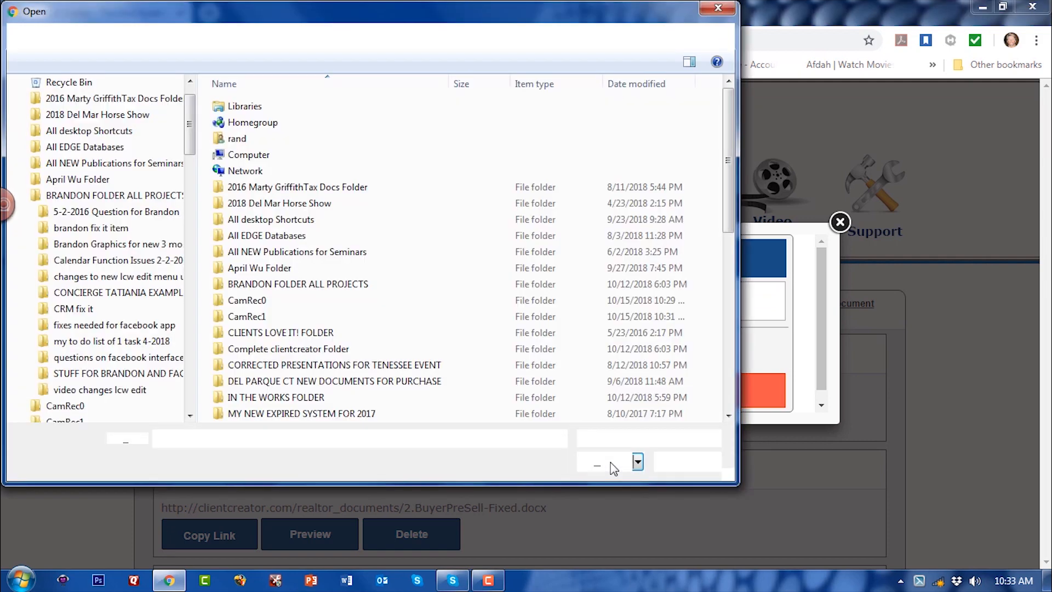
click(727, 331)
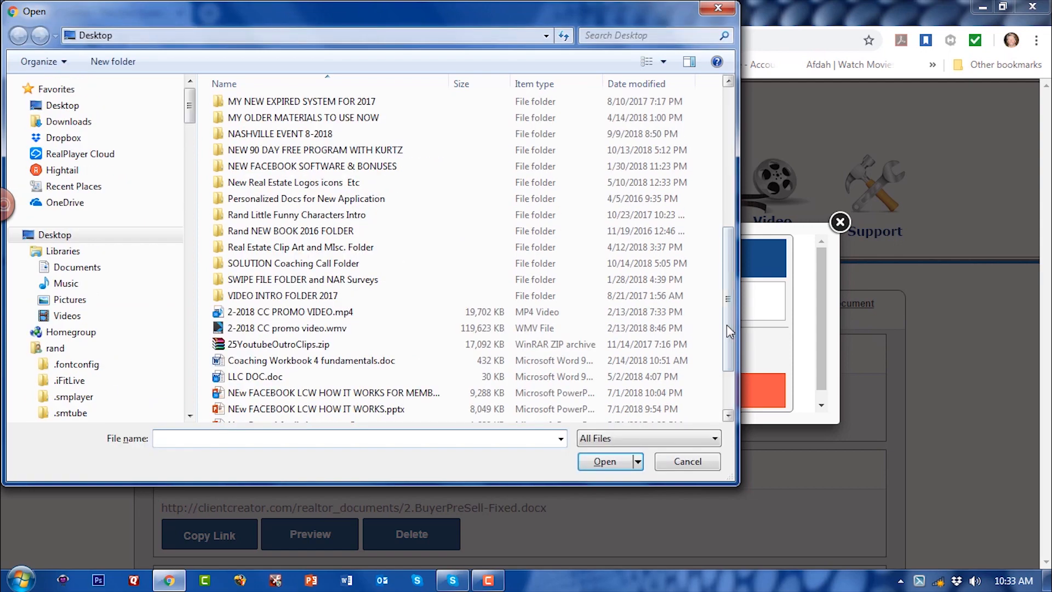
click(250, 377)
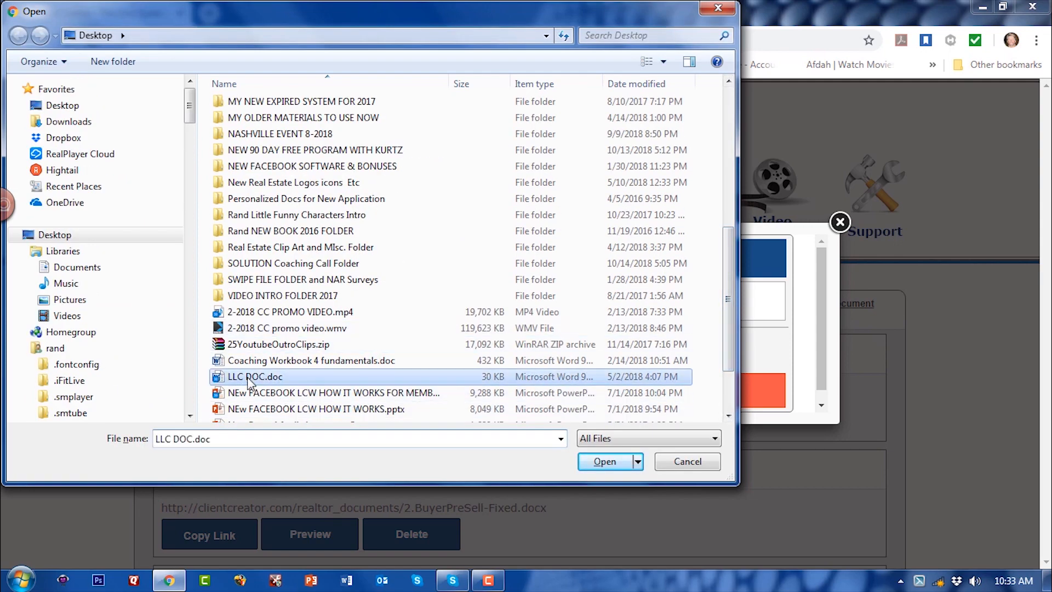
click(603, 462)
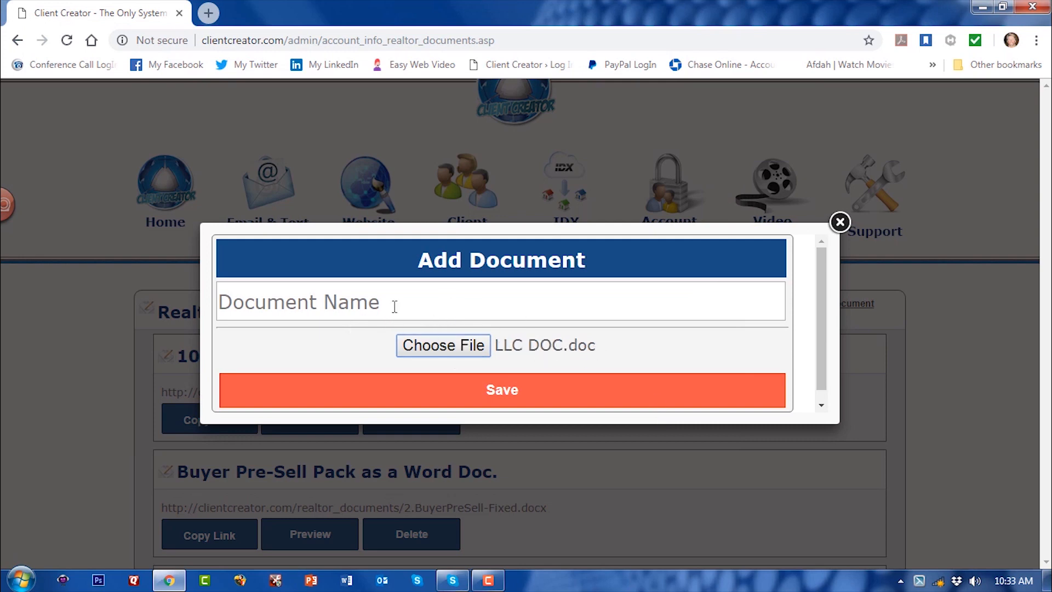
- Name the new document "test for" followed by the recipient's first name and save it
click(366, 305)
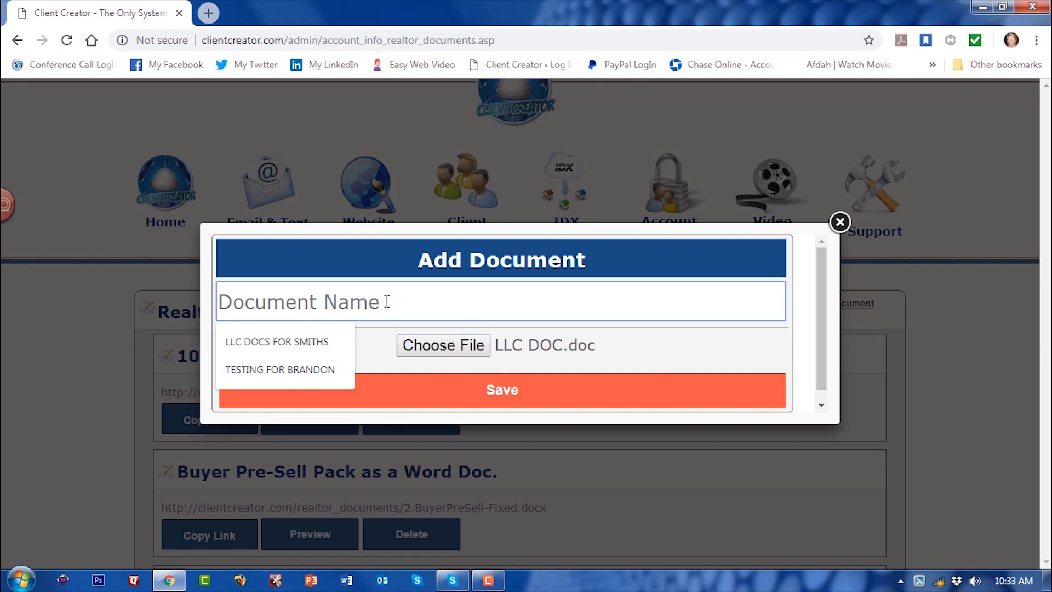
text(test)
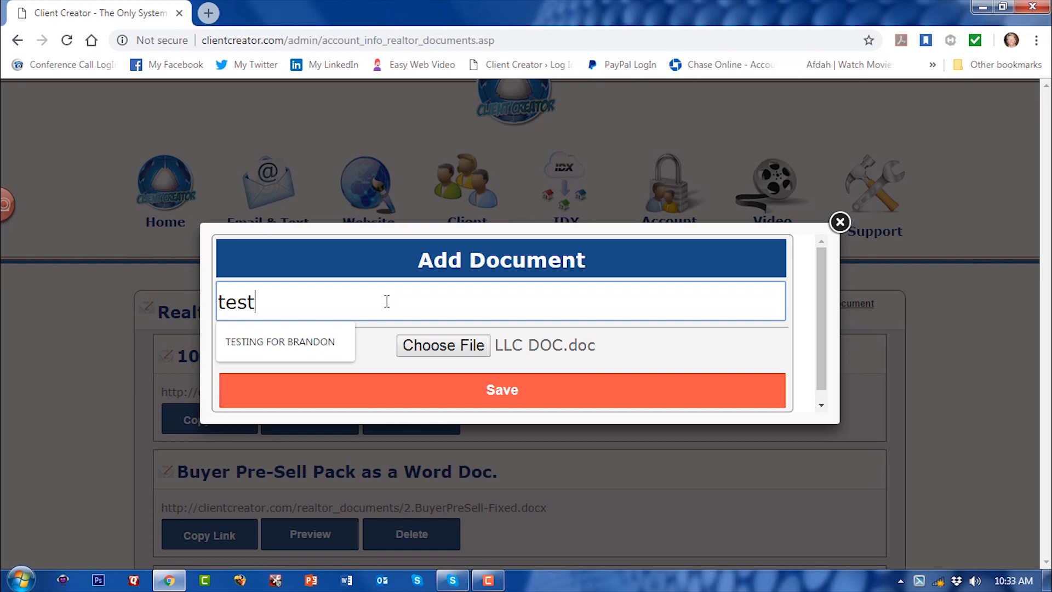
text( f)
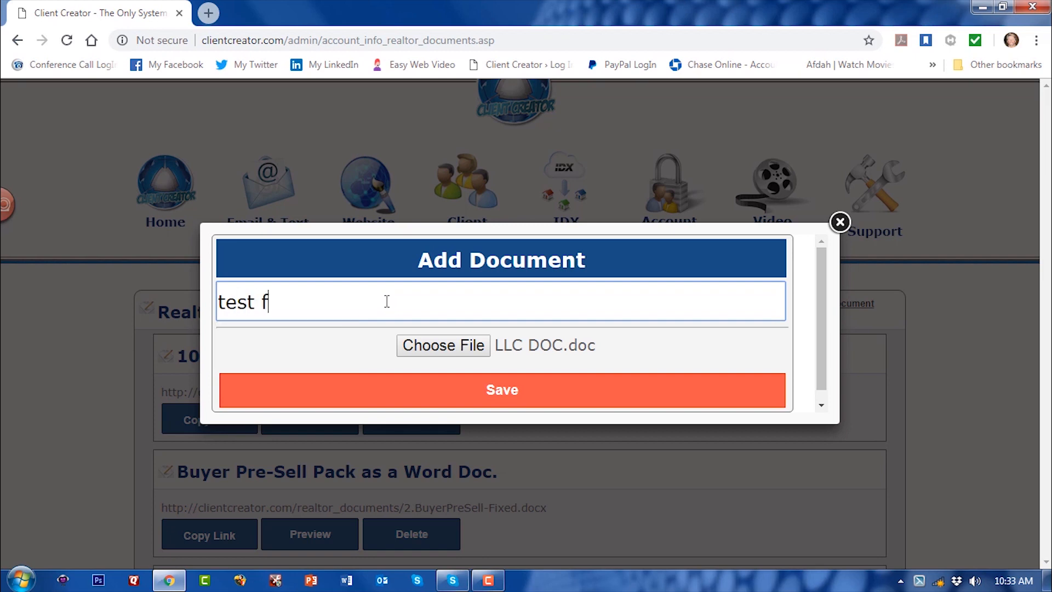
text(or brandon)
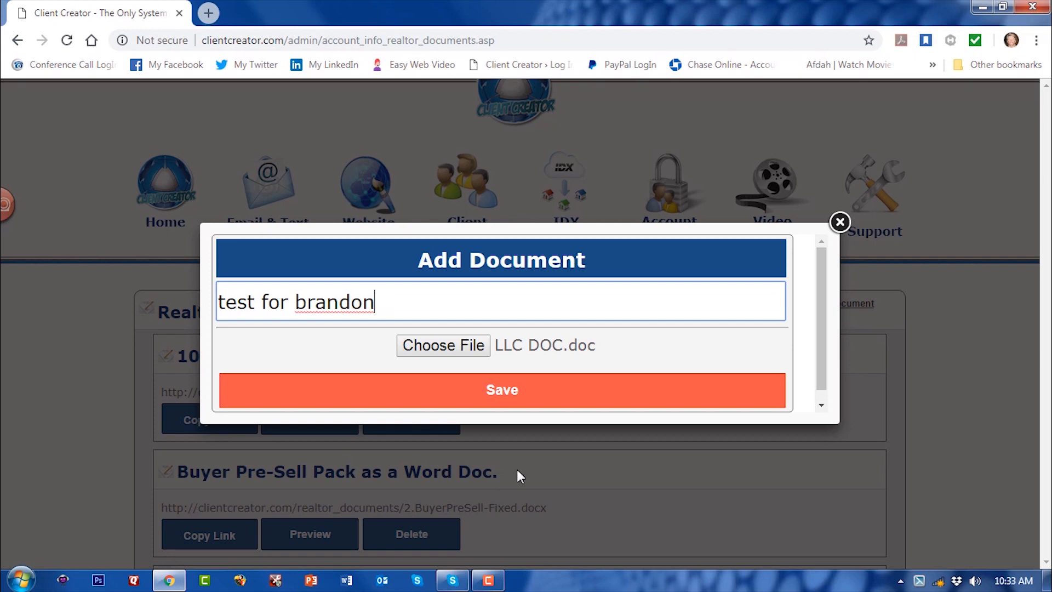
click(503, 392)
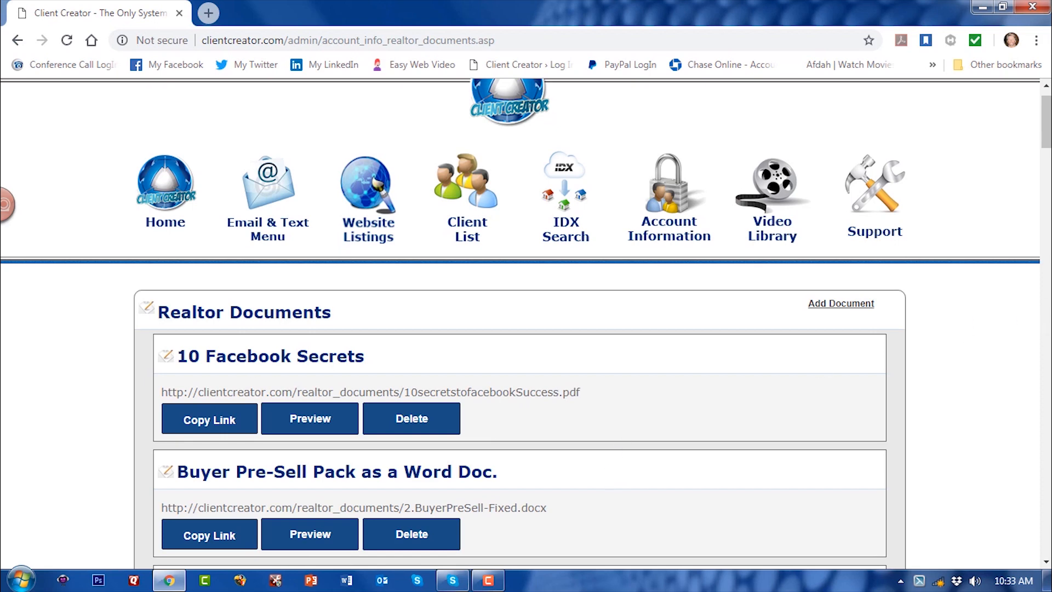
- Look through the whole realtor documents list, from the newly uploaded test document to the last entry
click(1048, 298)
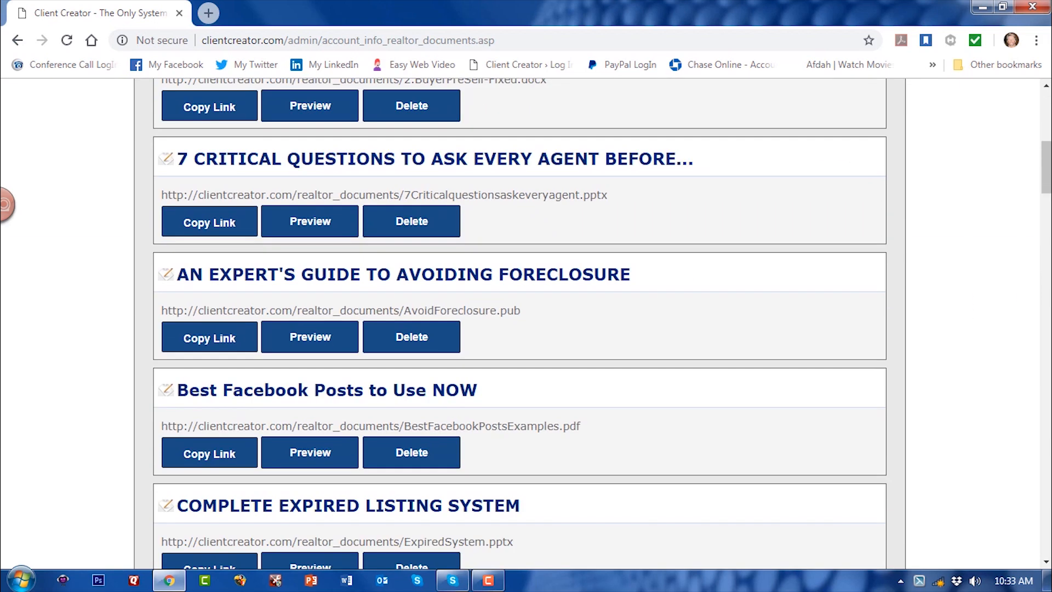
click(1049, 329)
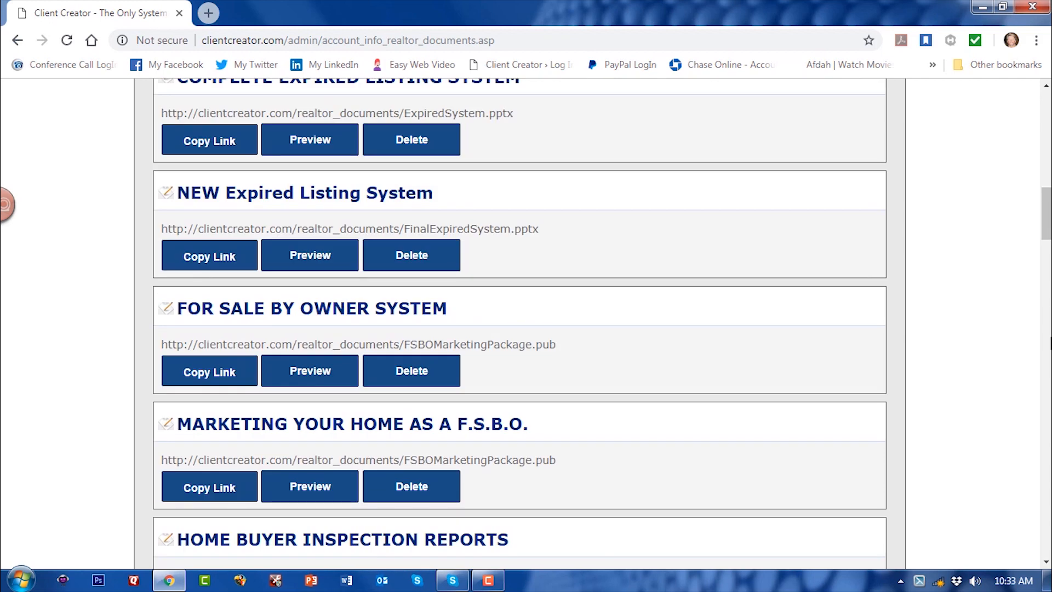
click(1047, 380)
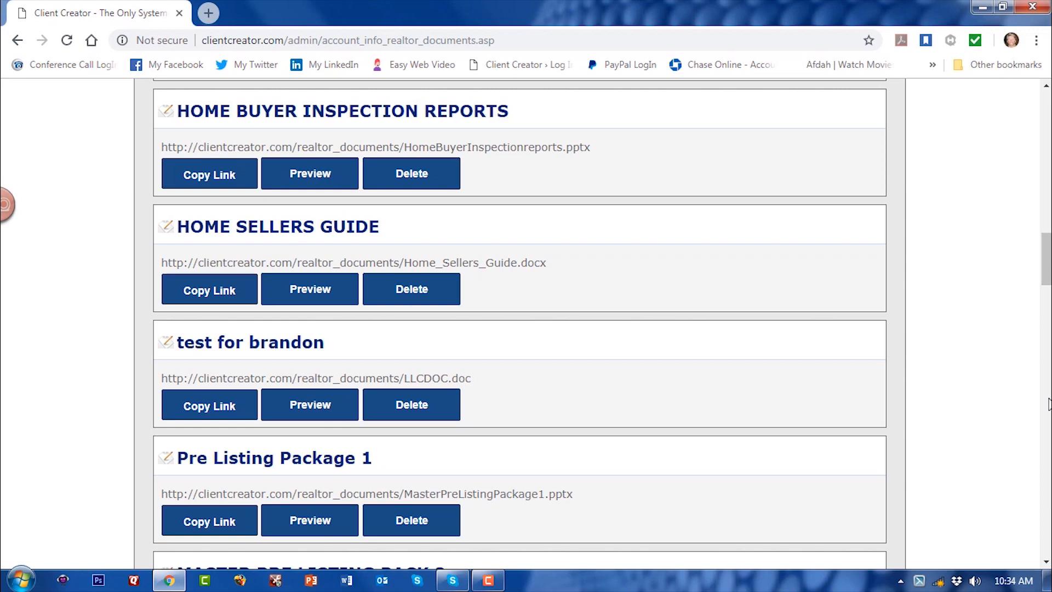
scroll(1050, 405, down, 5)
scroll(1049, 407, down, 10)
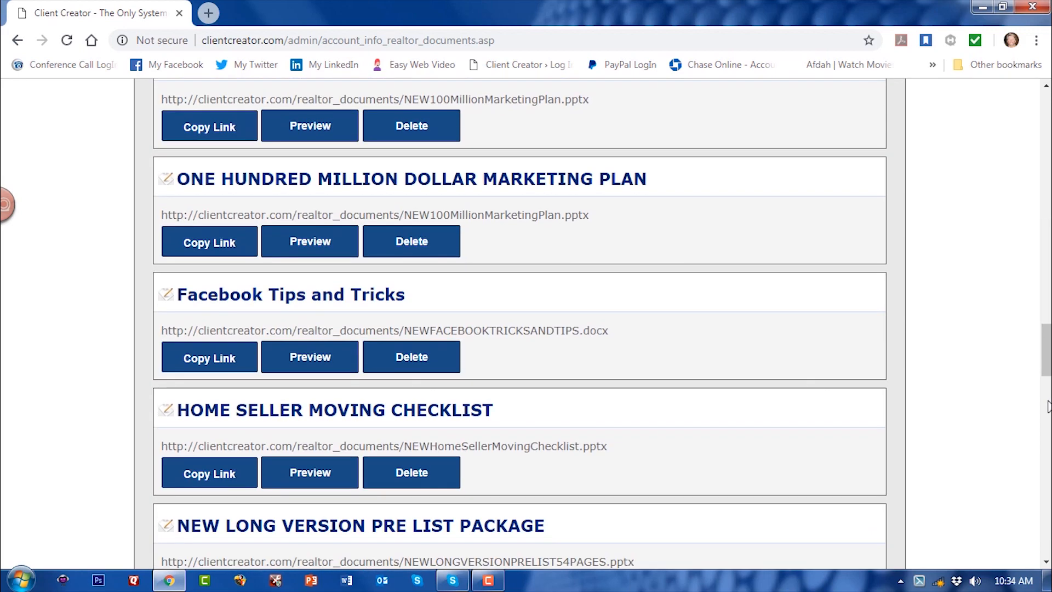
scroll(1050, 477, down, 12)
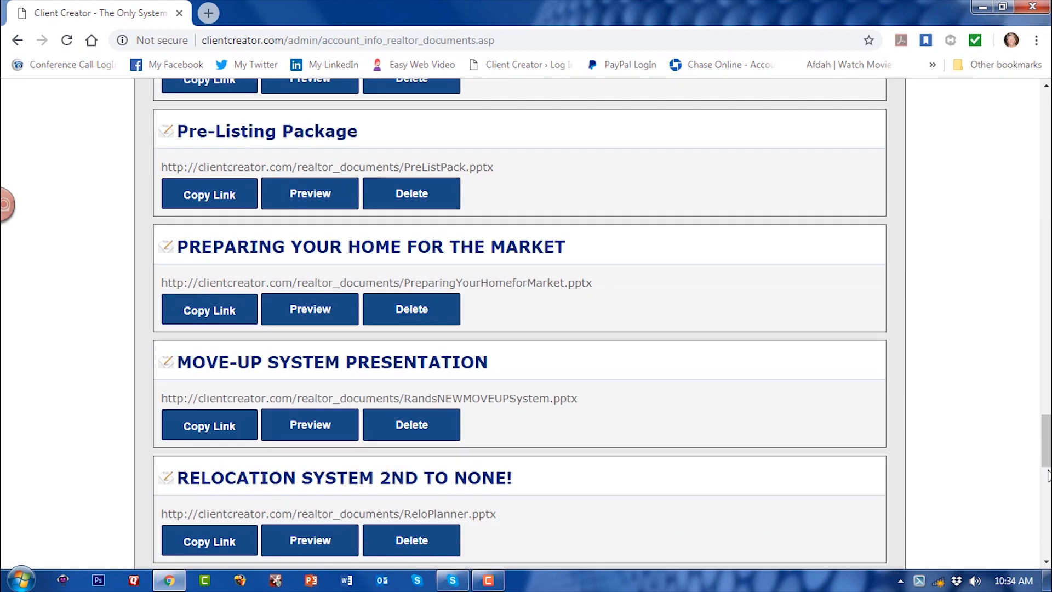
scroll(1050, 550, down, 6)
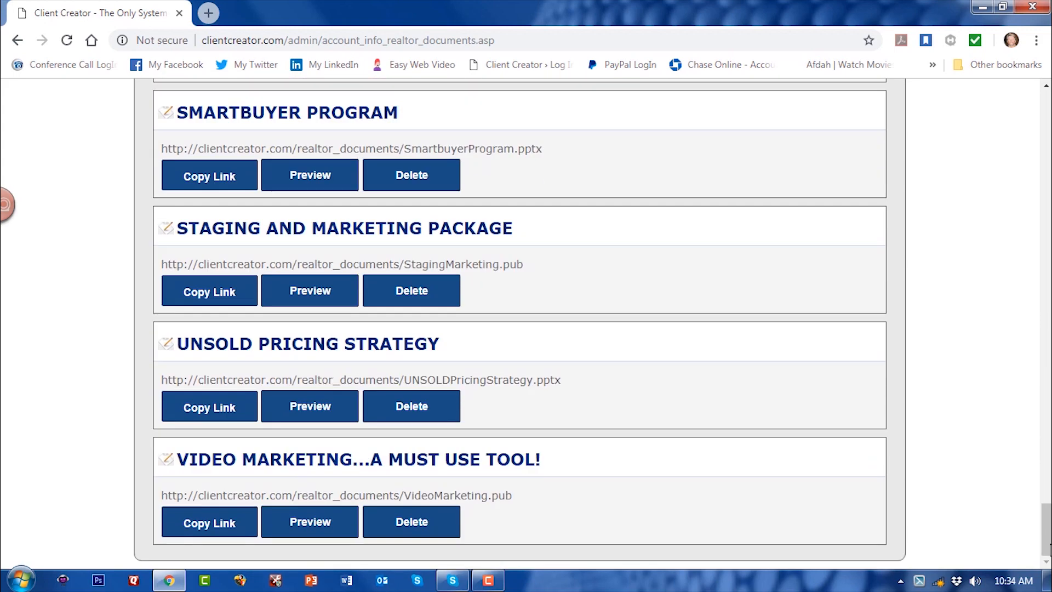
click(1046, 109)
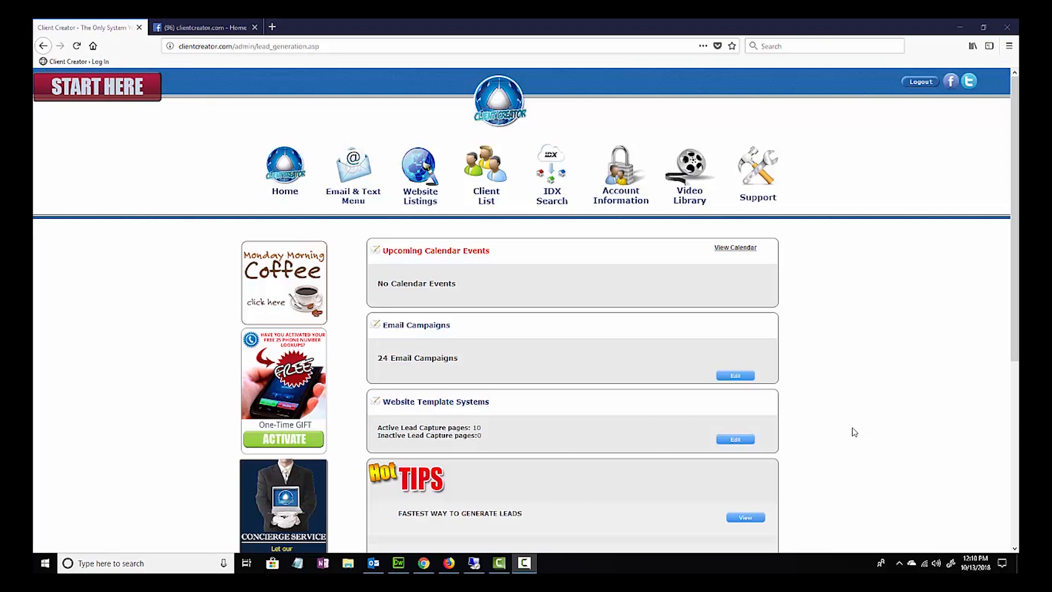
- Open the client list and examine the total clients figure and the list's page navigation links
click(493, 173)
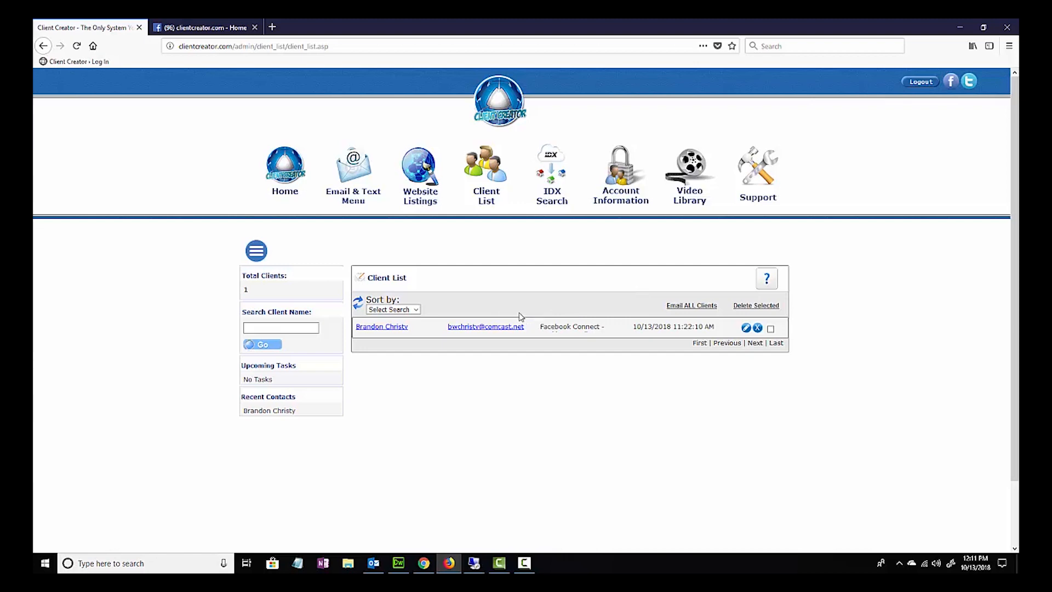
drag(248, 291, 242, 287)
click(256, 292)
drag(786, 344, 691, 350)
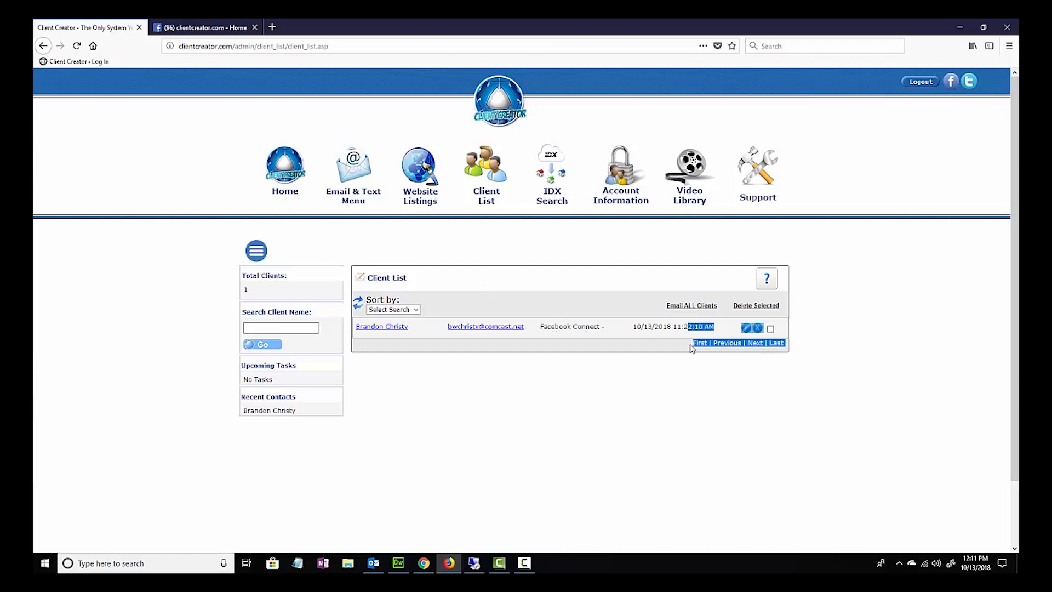
click(687, 349)
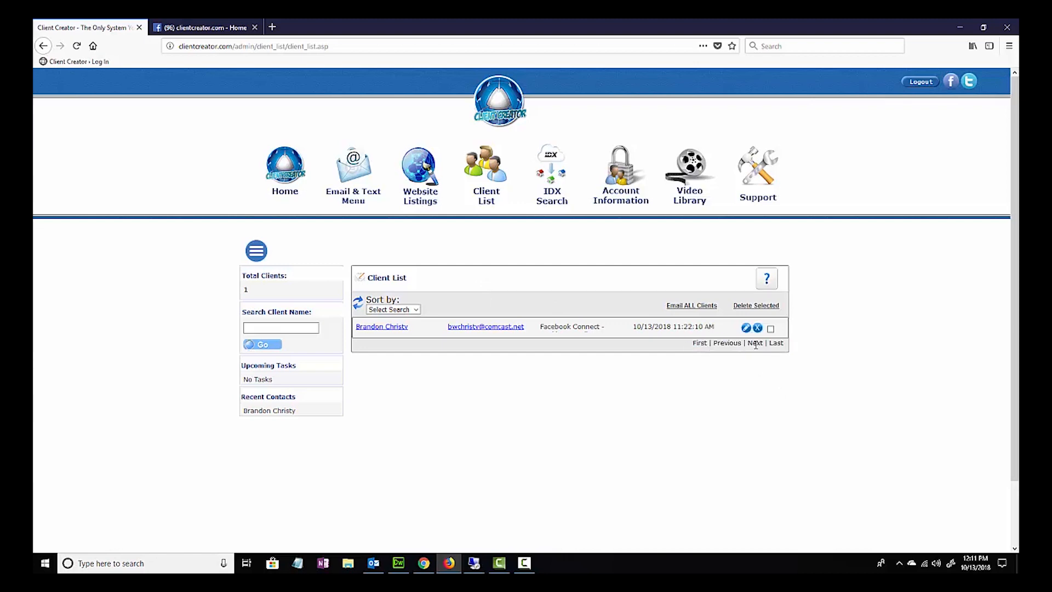
- Search the client list by the client's first name, view the result and return to the client list
click(298, 326)
text(brandon)
click(272, 343)
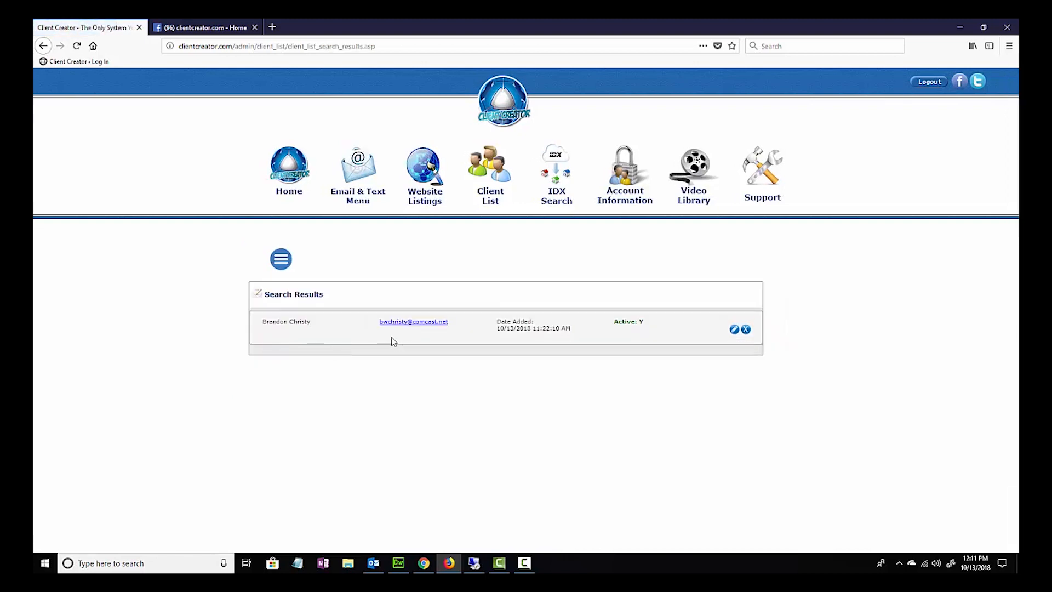
click(43, 46)
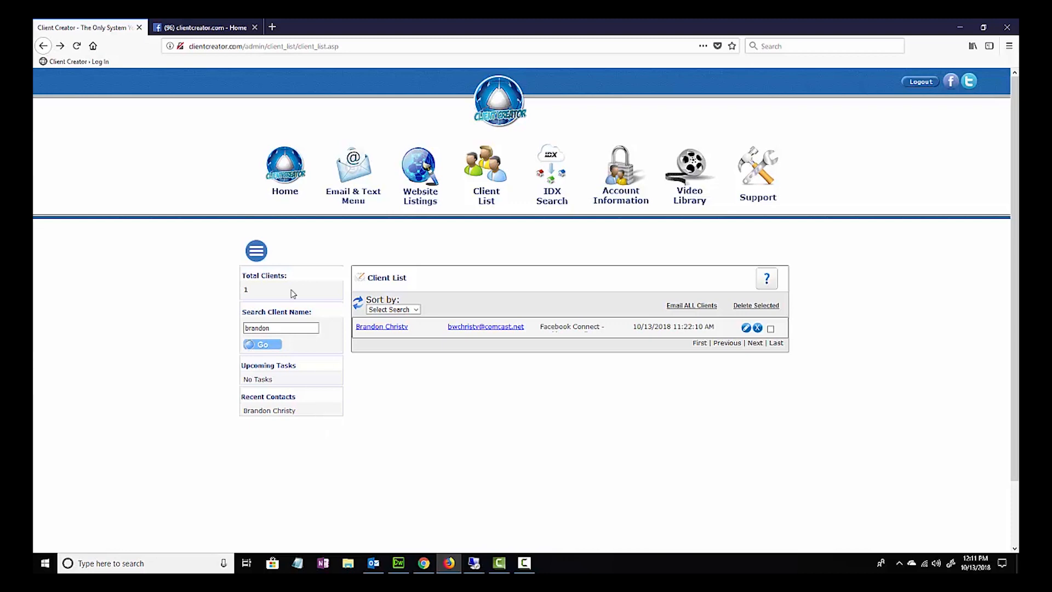
- Open the Add A Client form from the client list's side menu, review its fields and return to the list
click(261, 252)
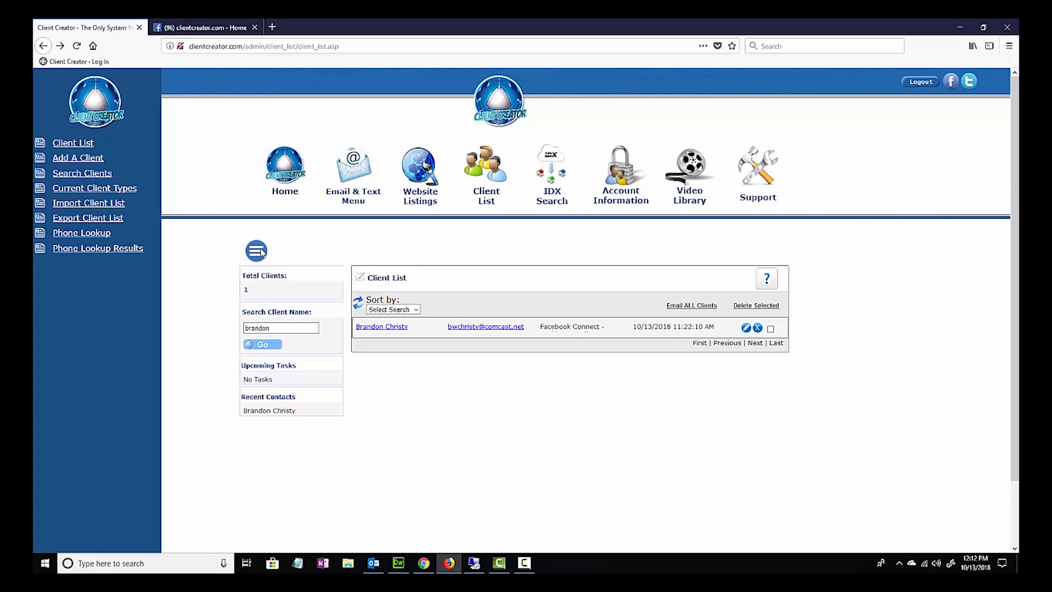
click(93, 162)
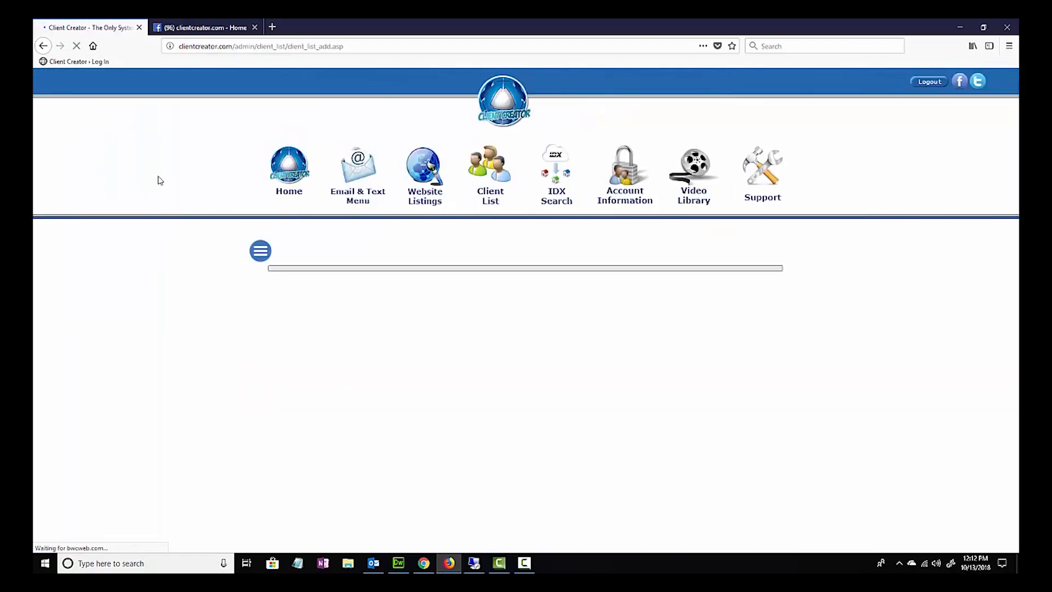
scroll(454, 321, down, 3)
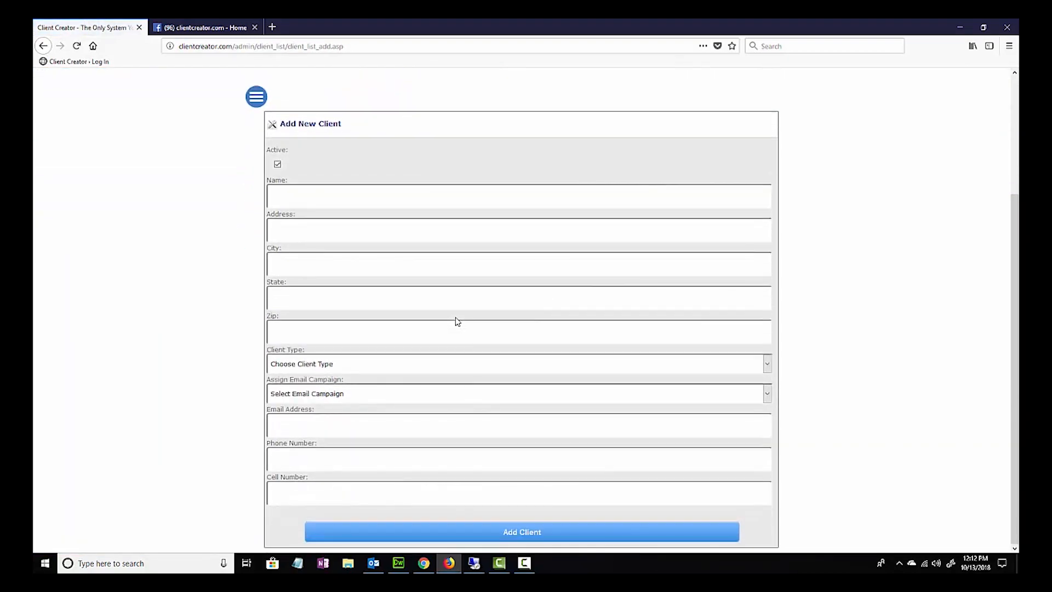
scroll(454, 321, up, 1)
click(42, 45)
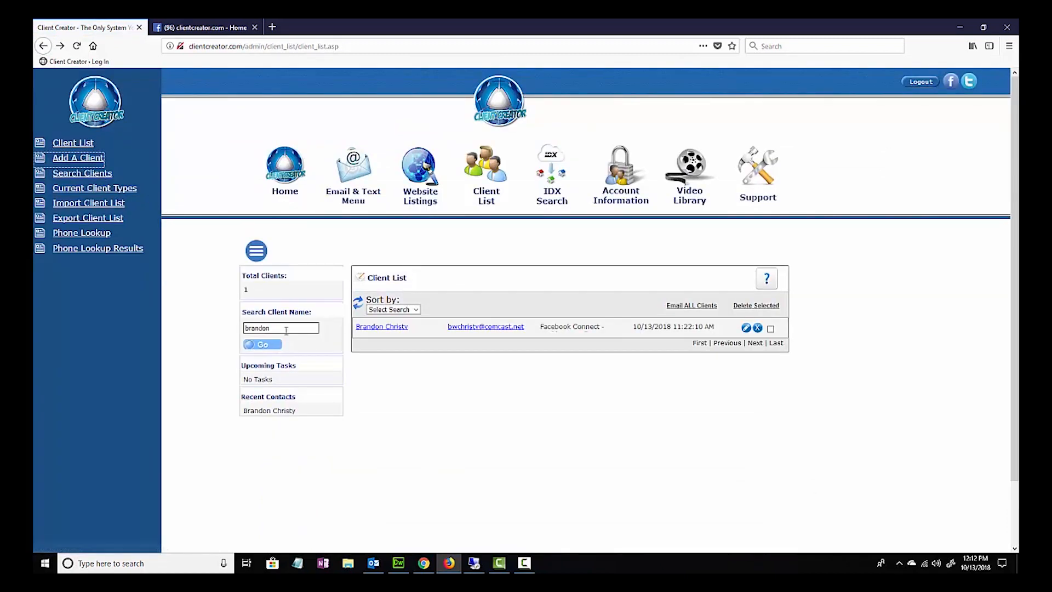
- Open the Search Clients page, view the client type and email campaign search options, and return to the client list
drag(288, 328, 254, 328)
click(95, 175)
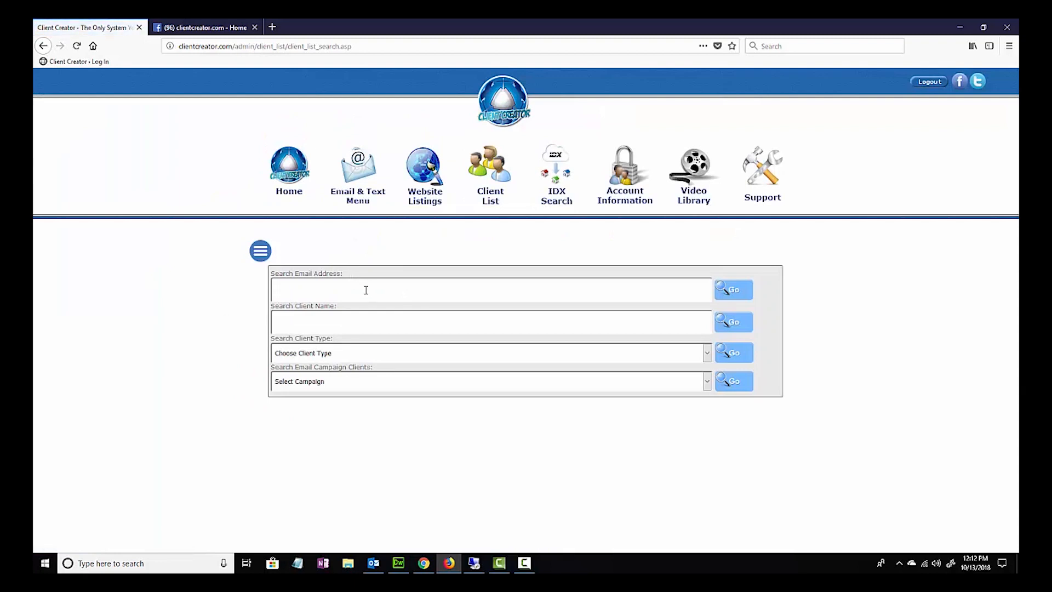
click(370, 353)
click(363, 342)
click(366, 384)
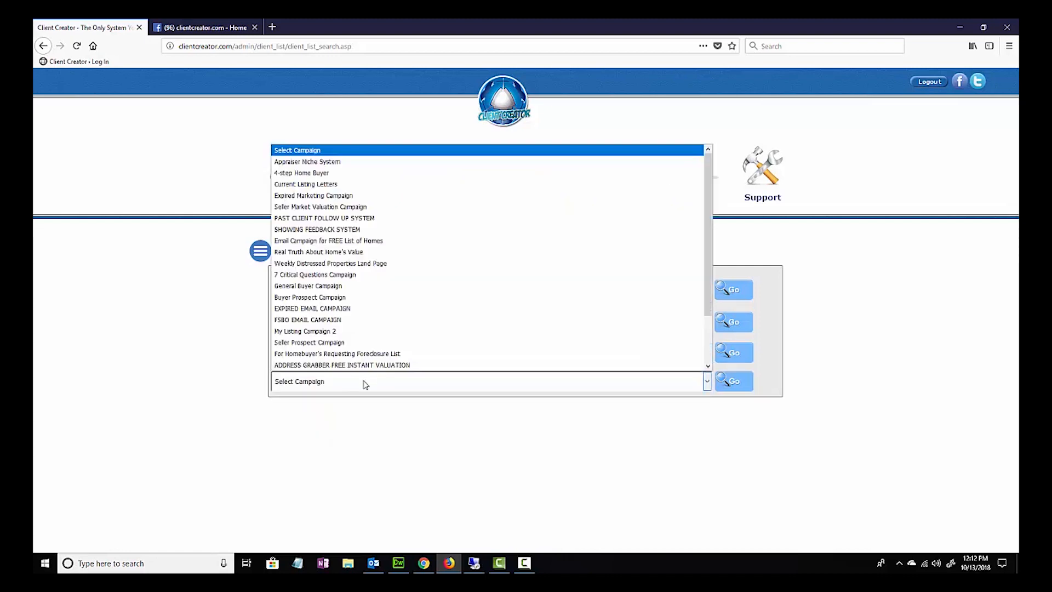
click(258, 267)
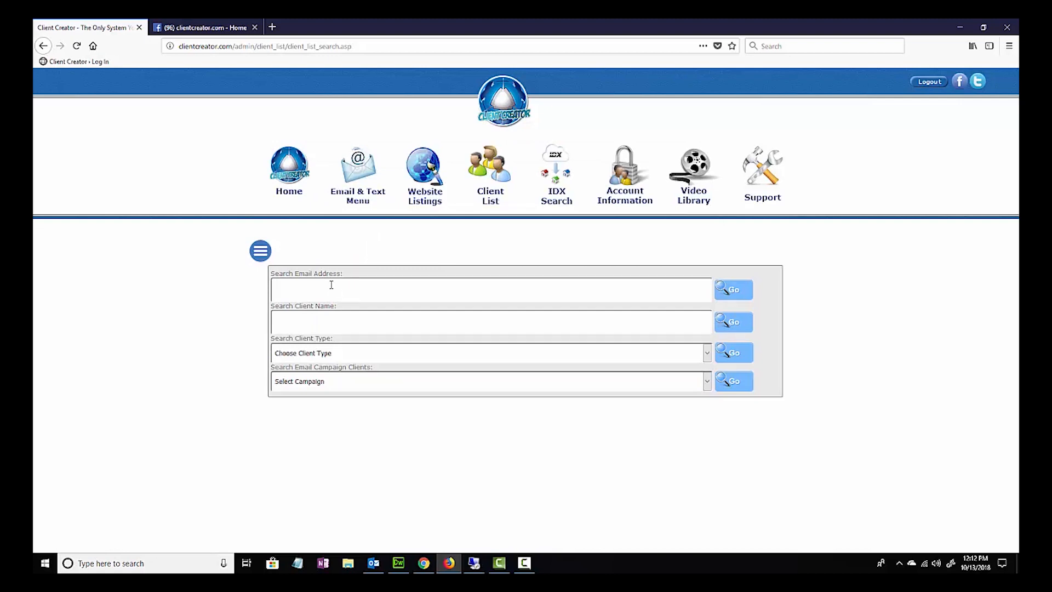
click(44, 47)
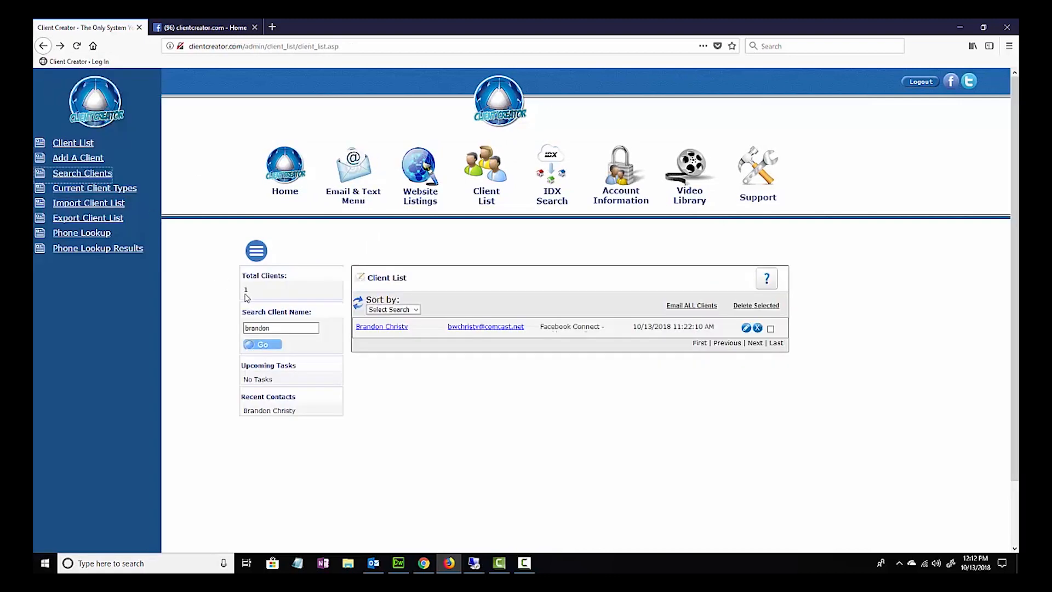
- Open the Current Client Types page and review the list of existing client types
click(95, 192)
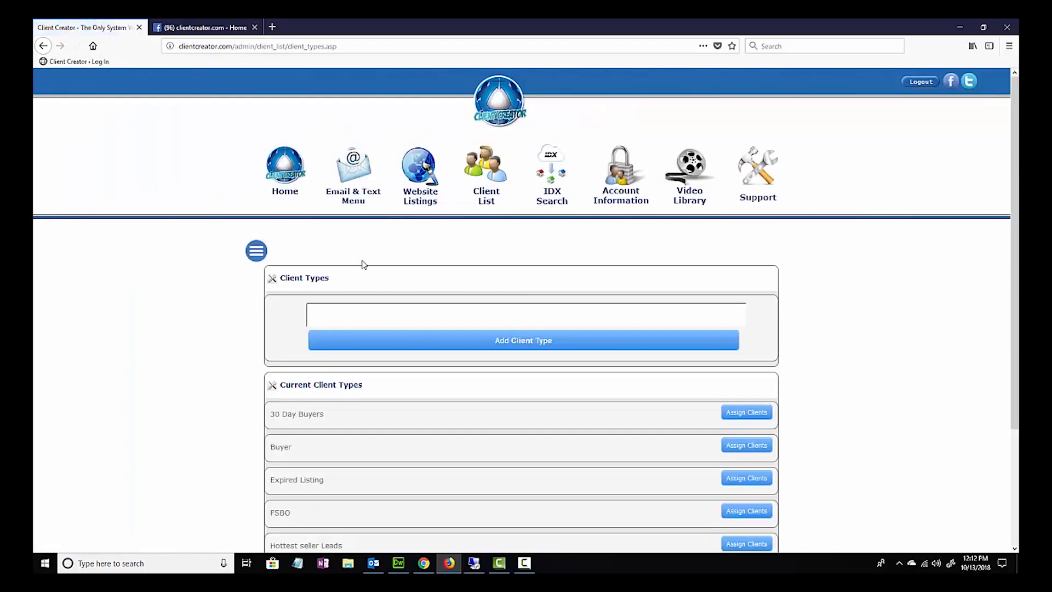
scroll(515, 361, down, 2)
scroll(520, 366, down, 1)
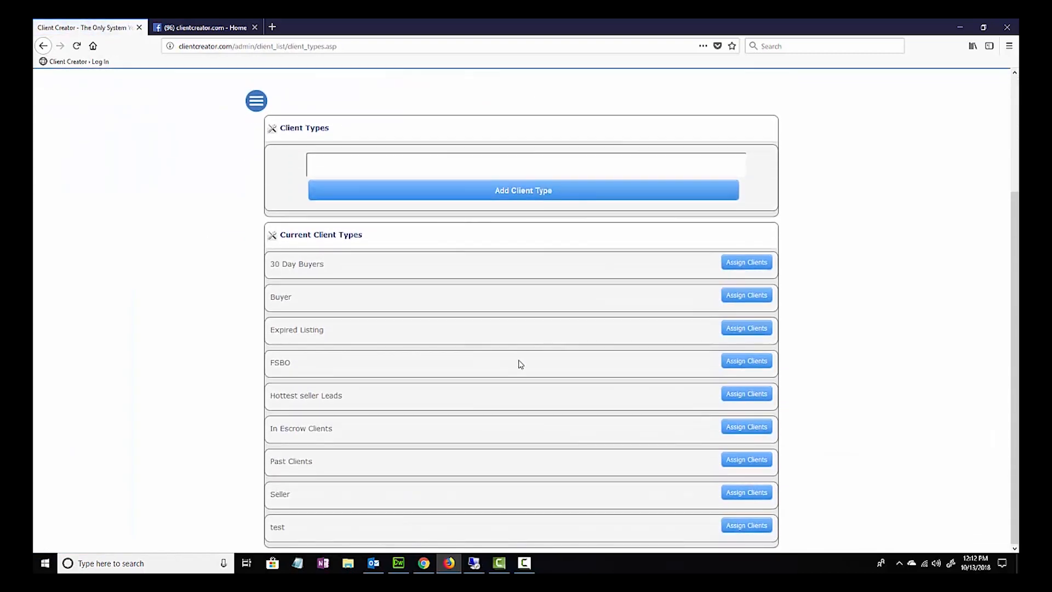
scroll(630, 286, up, 1)
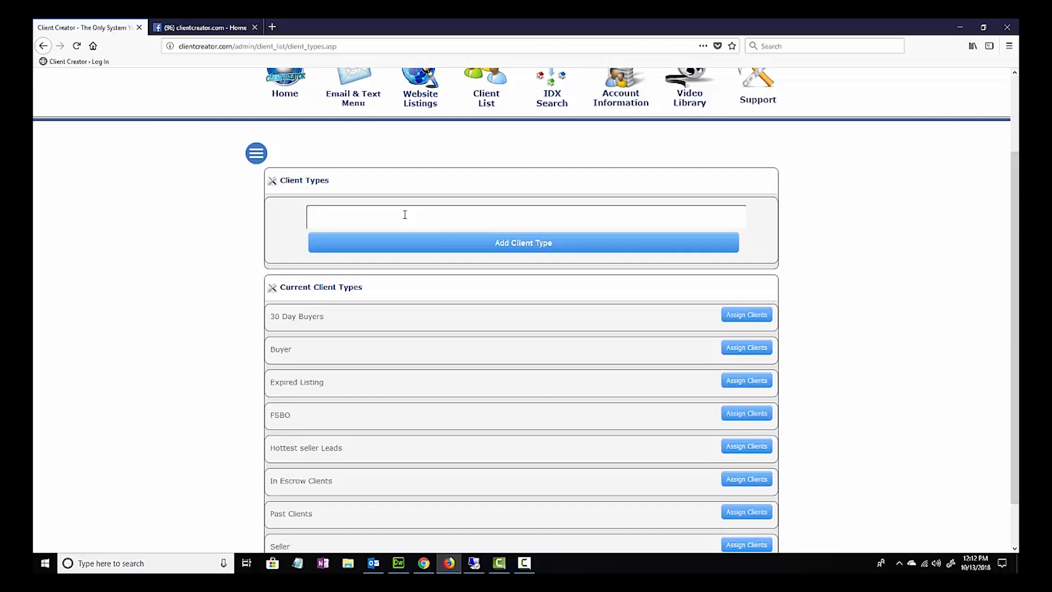
click(463, 242)
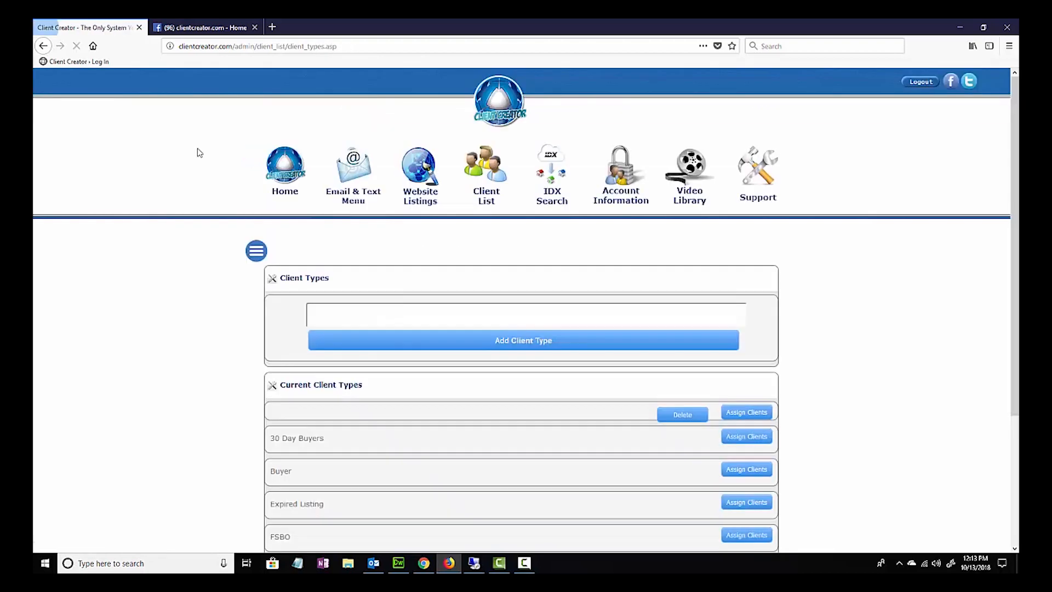
scroll(364, 305, down, 3)
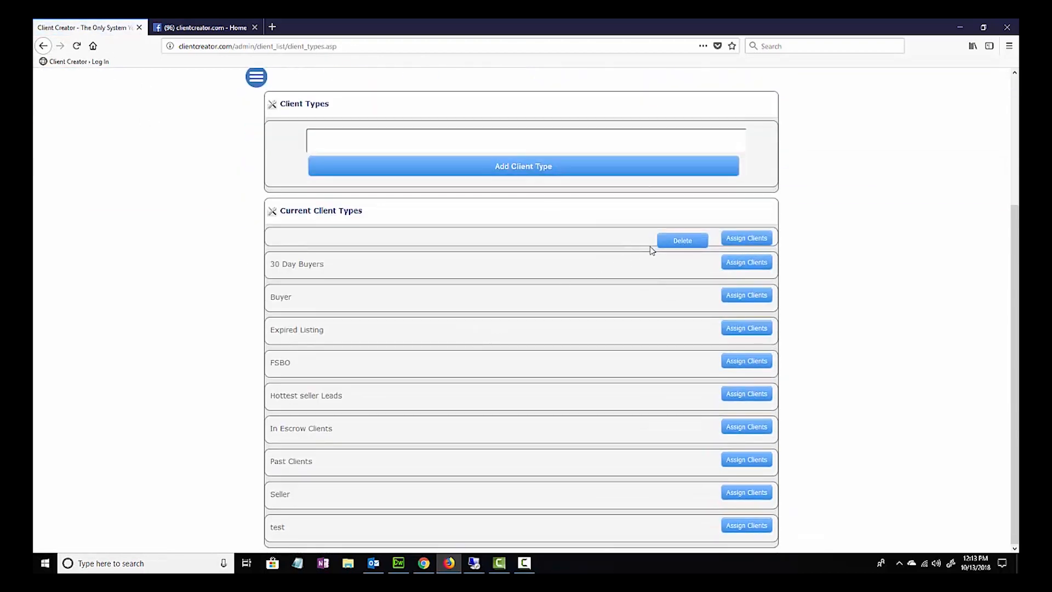
click(683, 240)
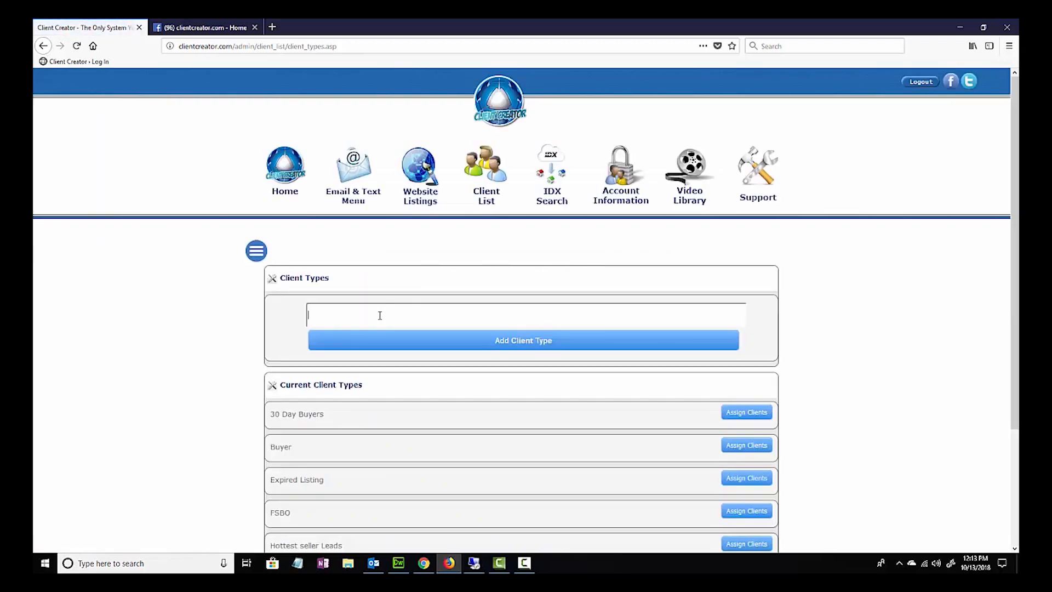
- Add a client type named "Test Client Type 1" and view its client assignment window
text(Test Client Type 1)
click(488, 337)
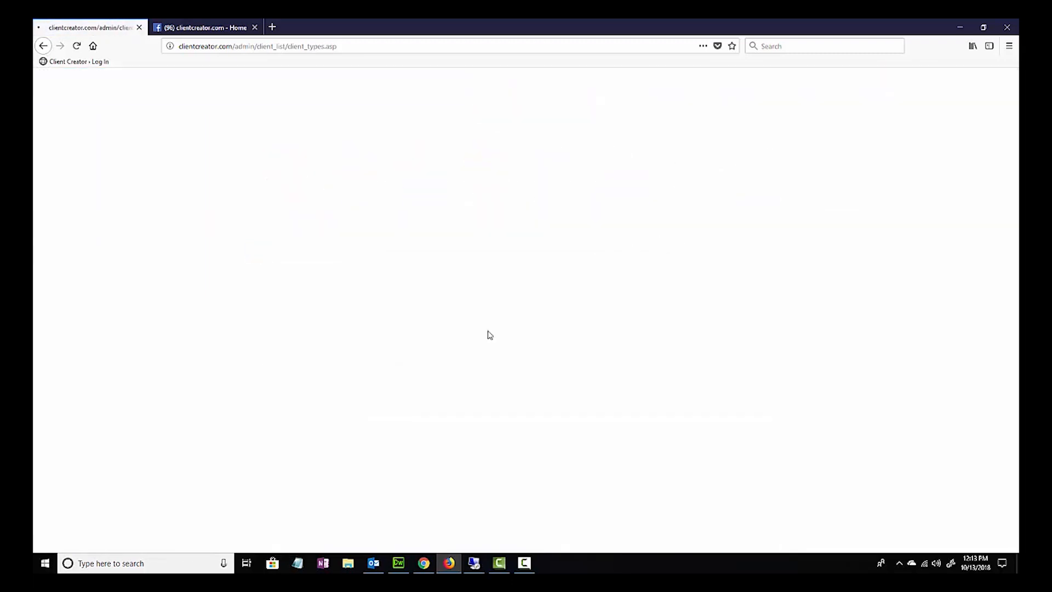
scroll(494, 335, down, 3)
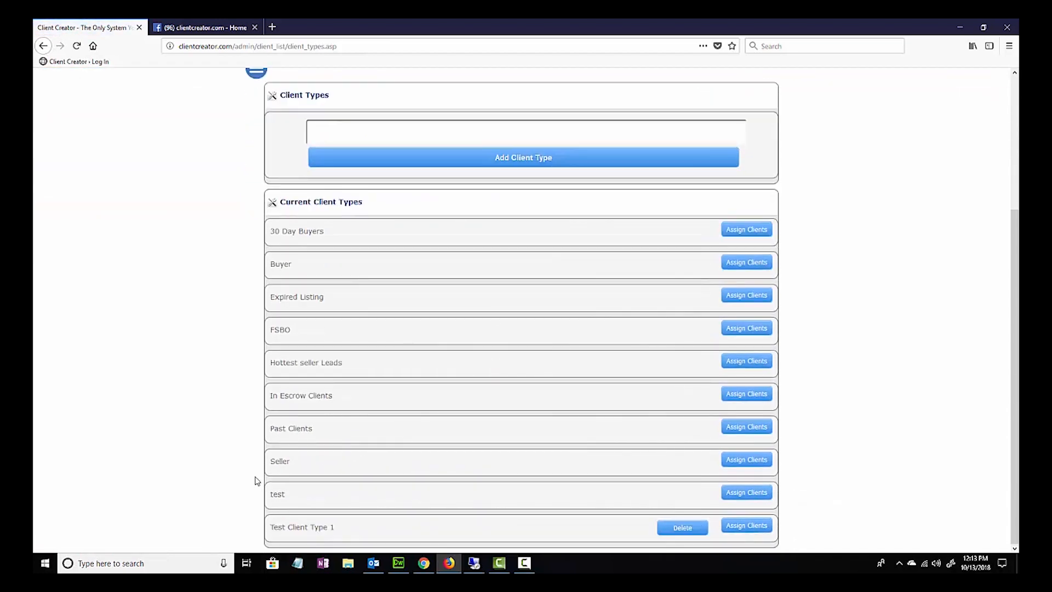
click(732, 527)
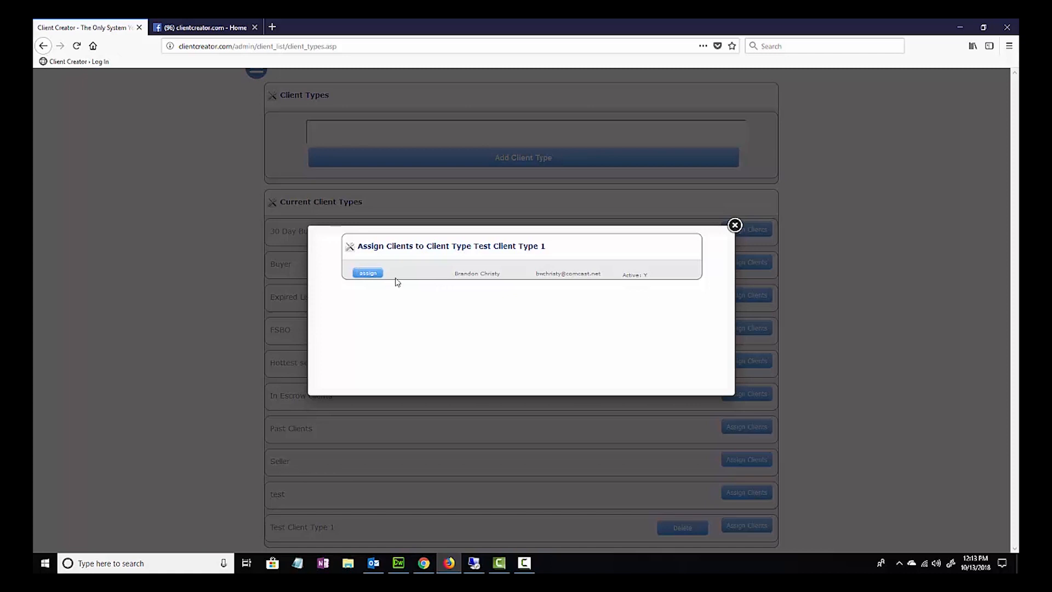
click(739, 228)
- Delete the Test Client Type 1 entry and check the list of current client types
click(696, 528)
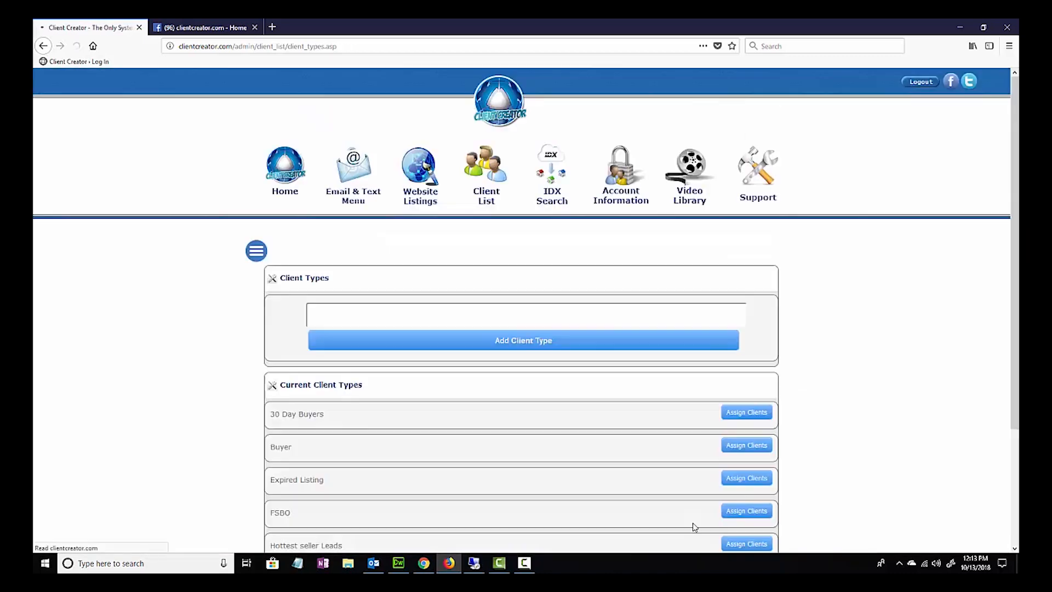
scroll(687, 464, down, 3)
scroll(634, 429, up, 1)
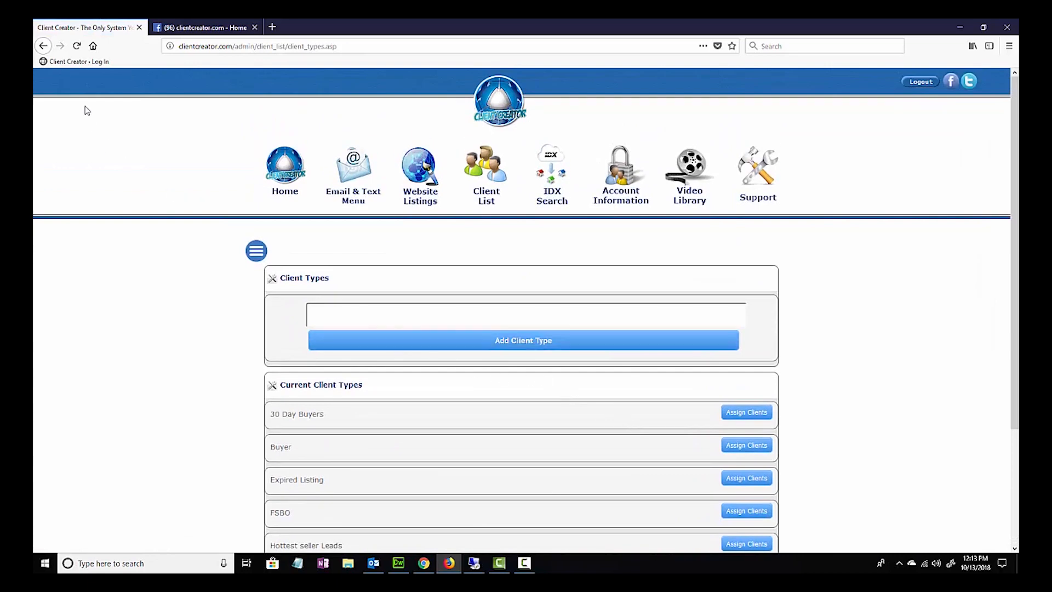
- Return to the client list, open the Import Client List feature and review its .csv file requirements
click(43, 46)
scroll(329, 188, up, 3)
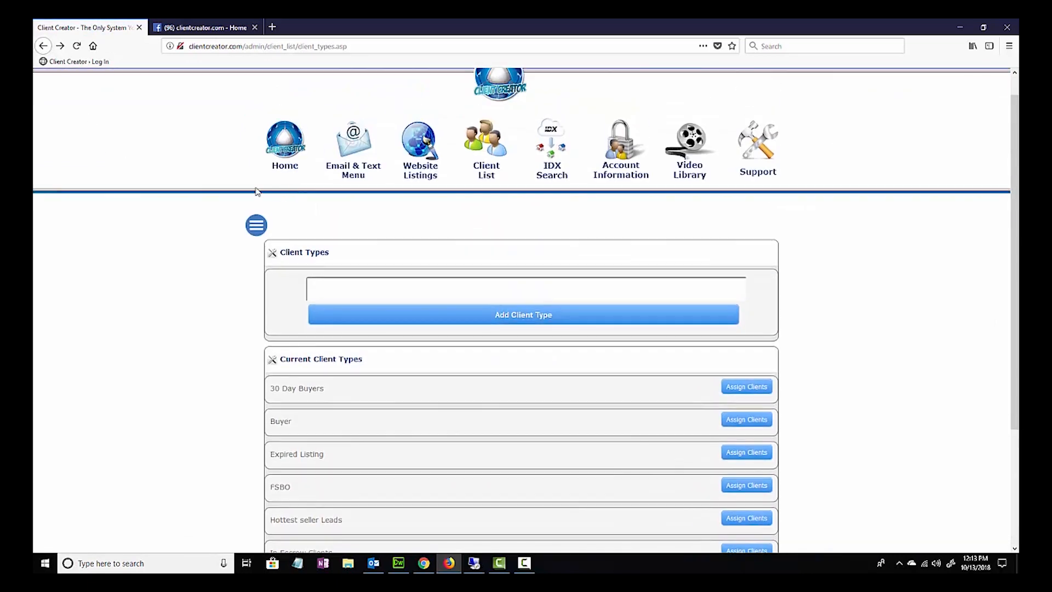
click(479, 155)
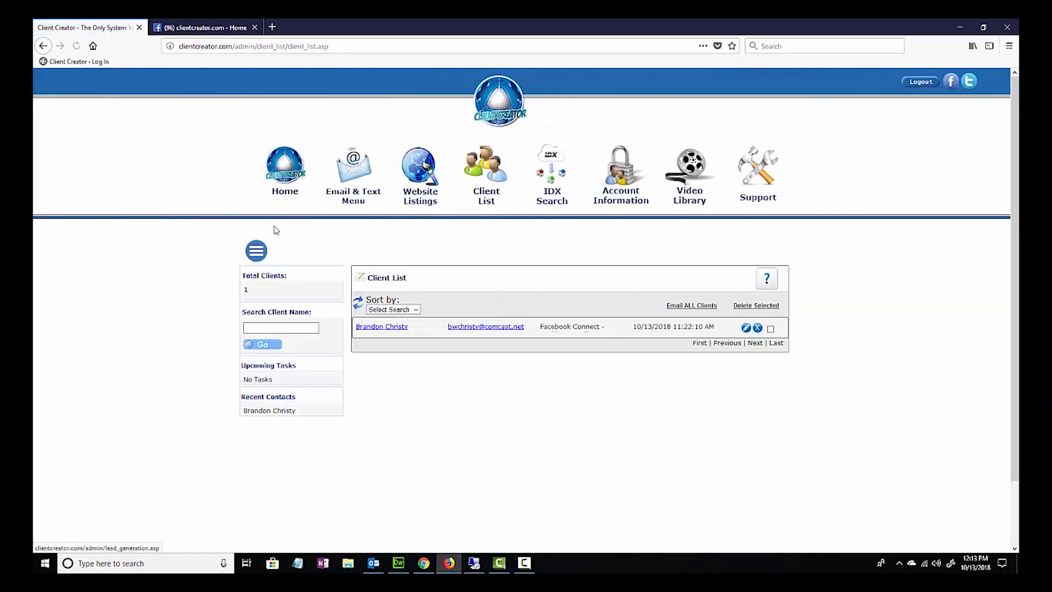
click(257, 251)
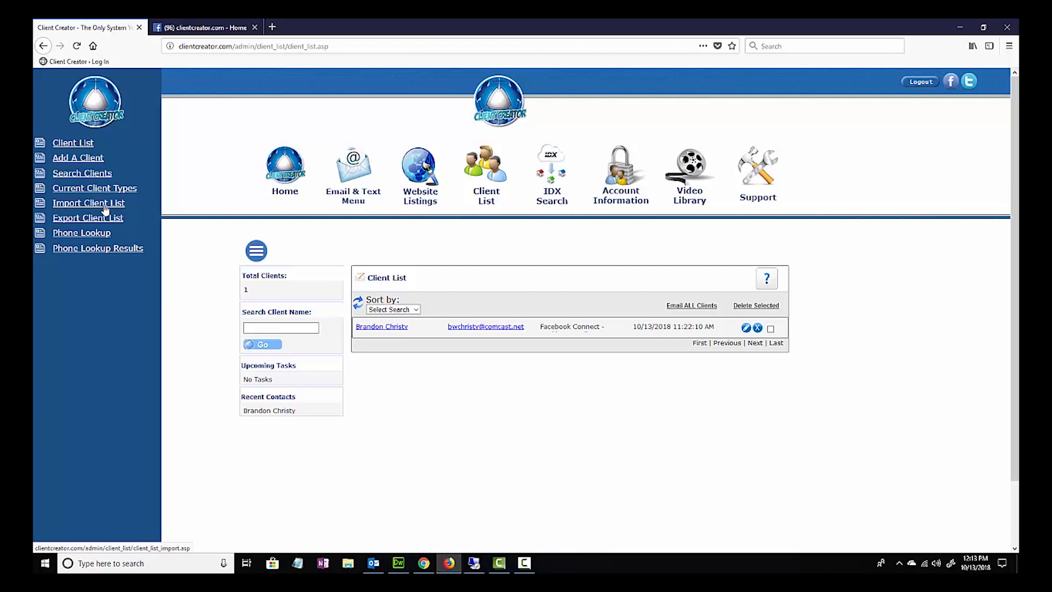
click(105, 206)
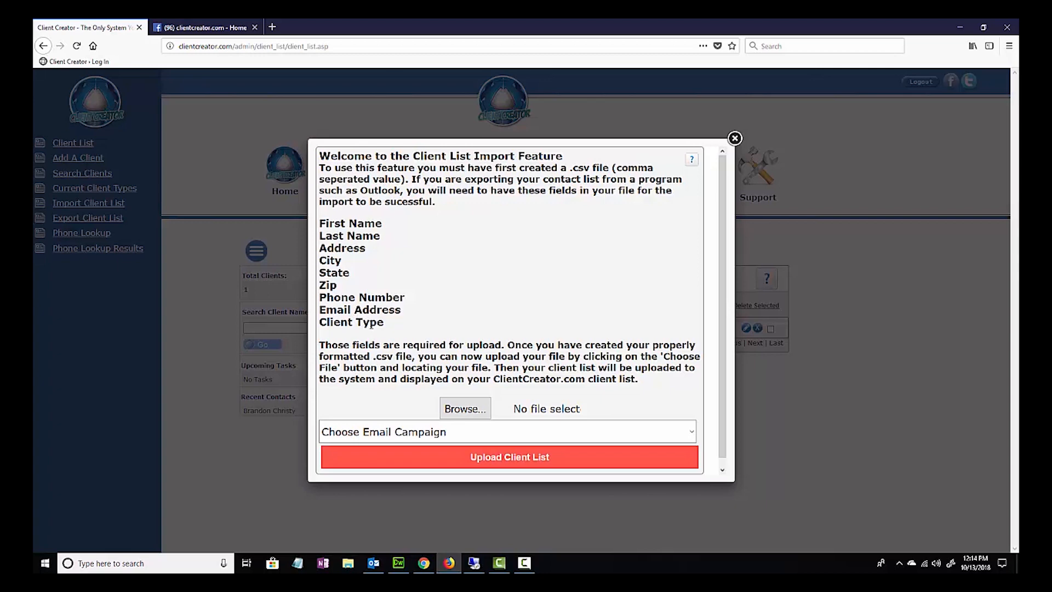
drag(411, 356, 375, 356)
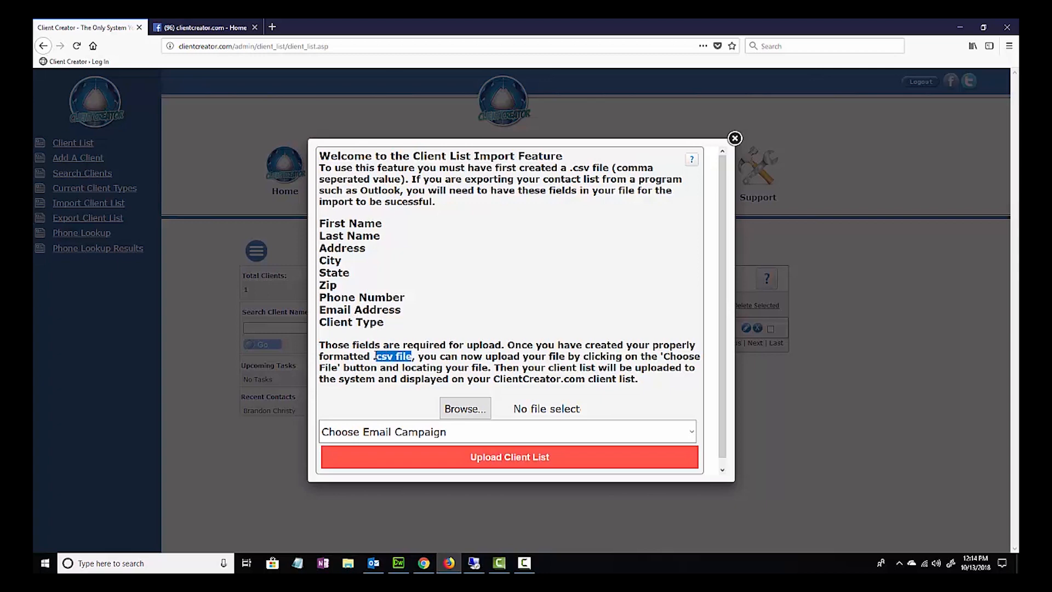
- Open a client list CSV file from the Downloads folder in Excel, look over its data and close it
click(347, 563)
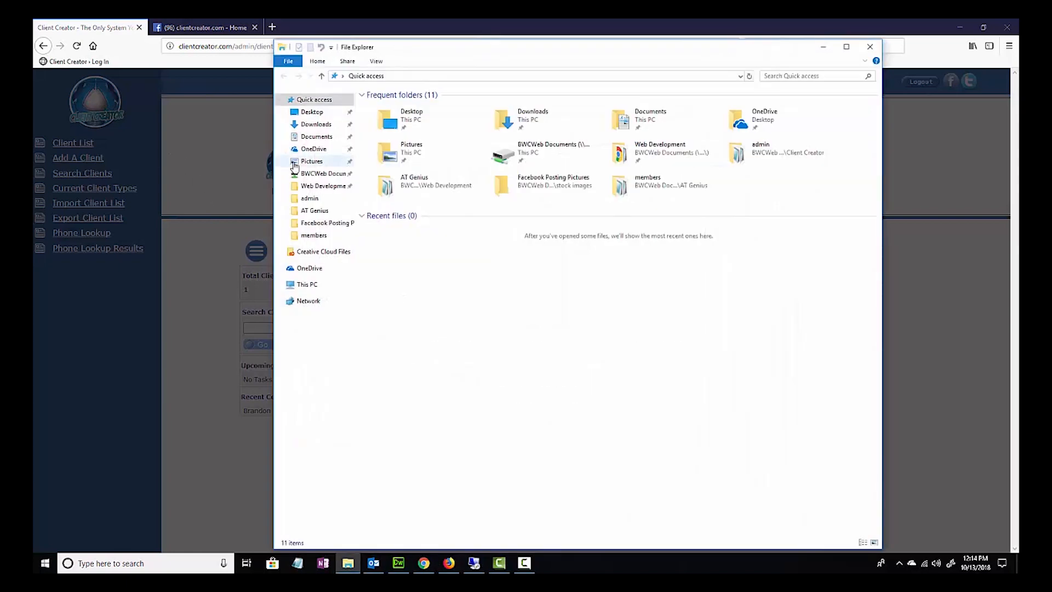
click(316, 124)
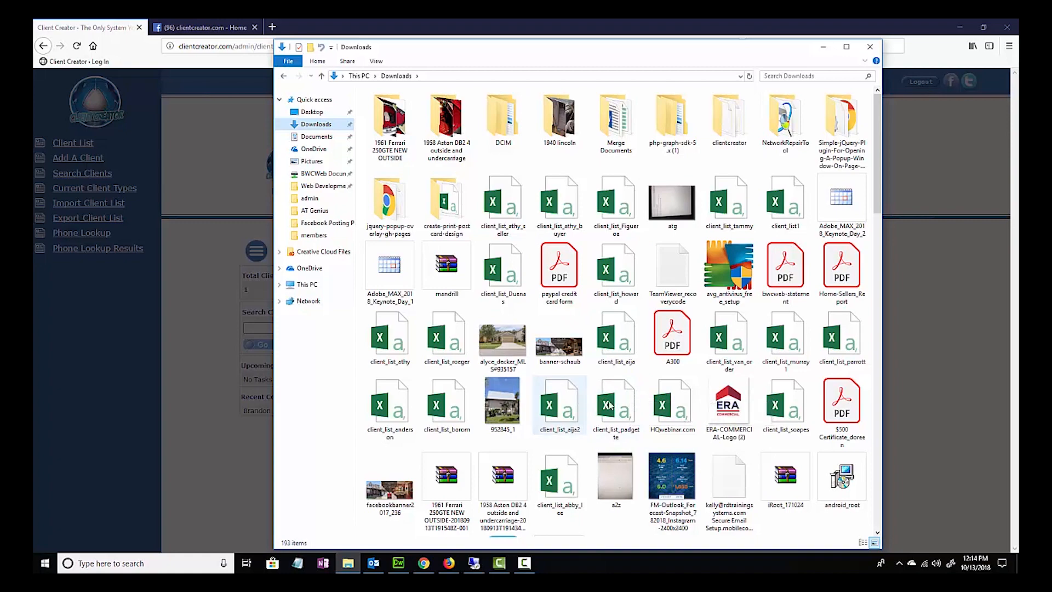
double_click(784, 412)
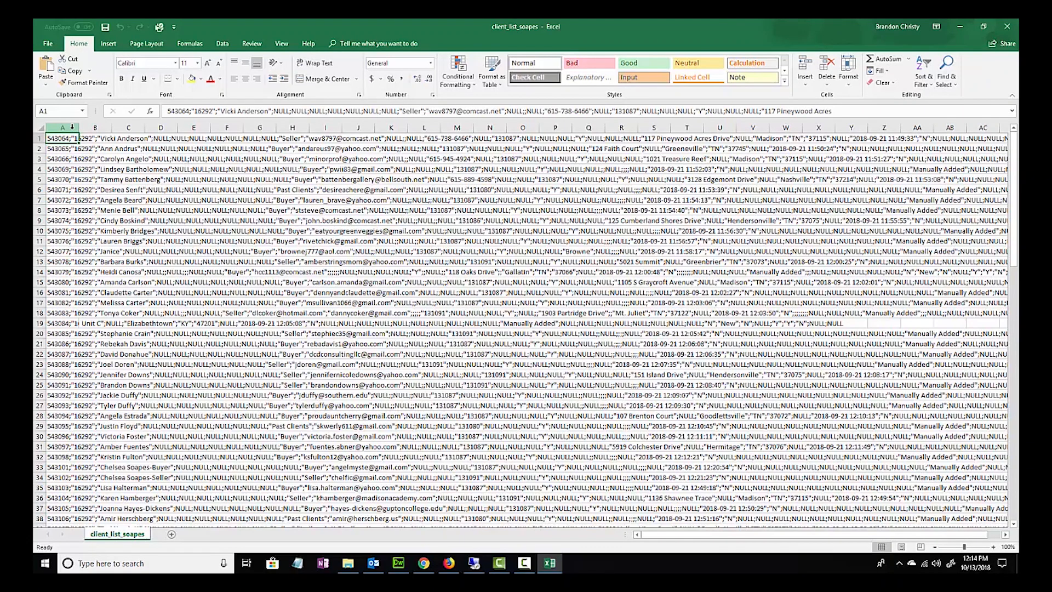
click(1007, 26)
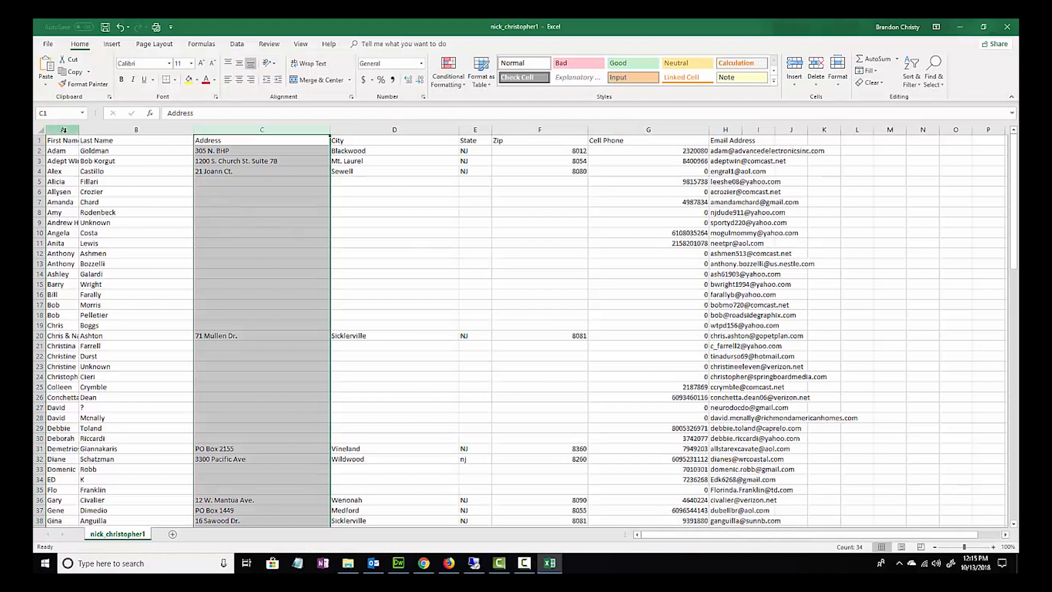
- In the contact list spreadsheet, widen the First Name column and go through the columns from Last Name to Cell Phone
drag(64, 130, 92, 128)
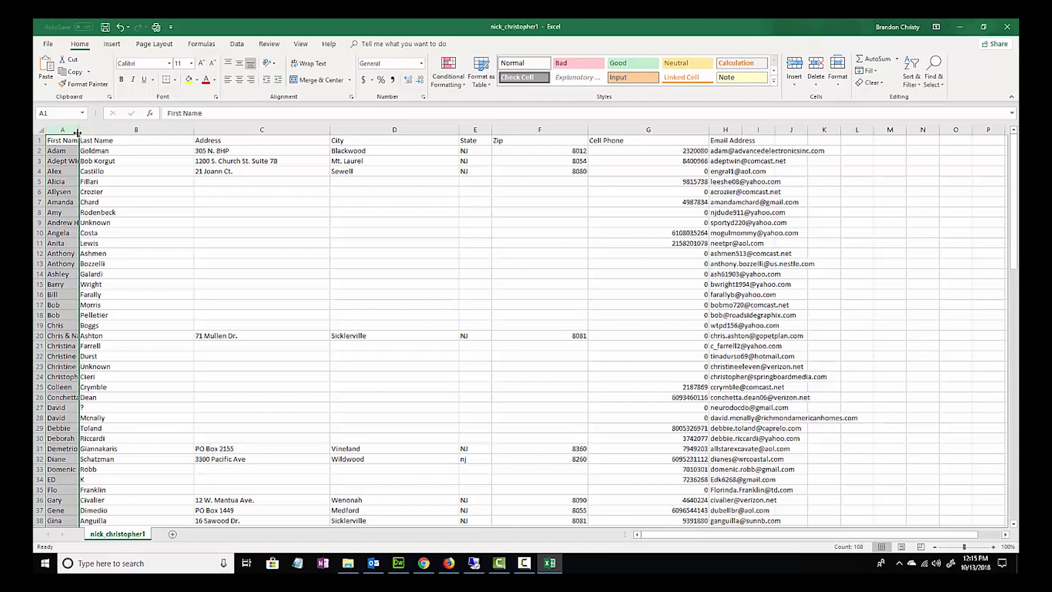
drag(78, 131, 143, 131)
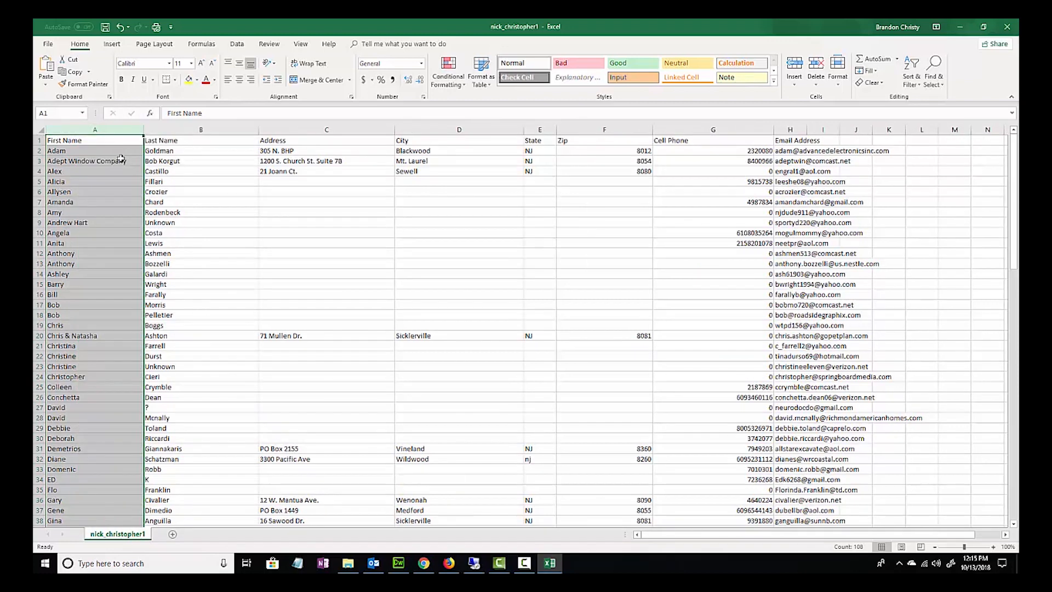
click(192, 130)
click(307, 131)
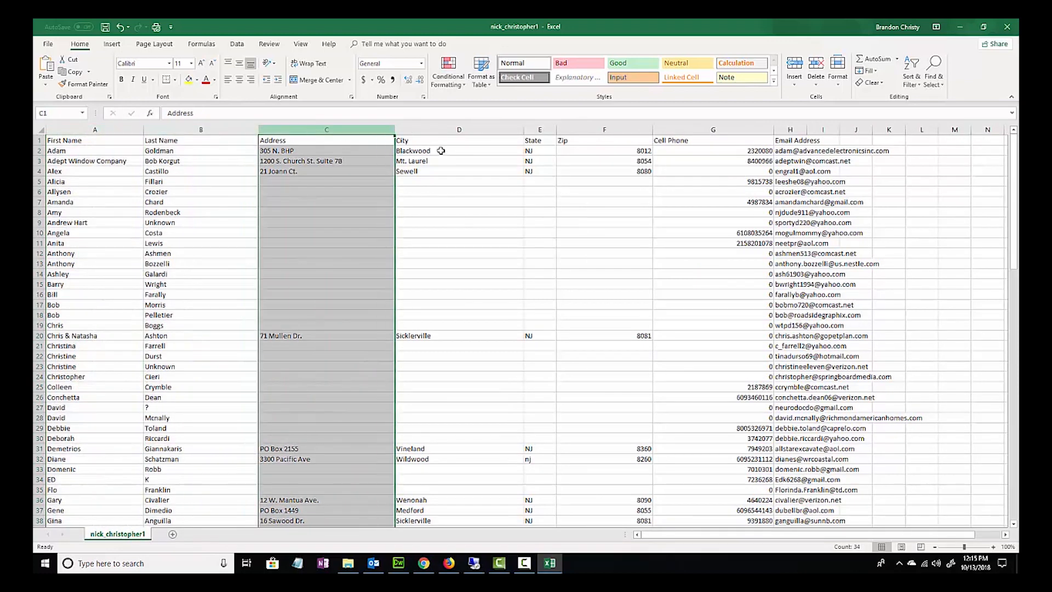
click(455, 130)
click(540, 142)
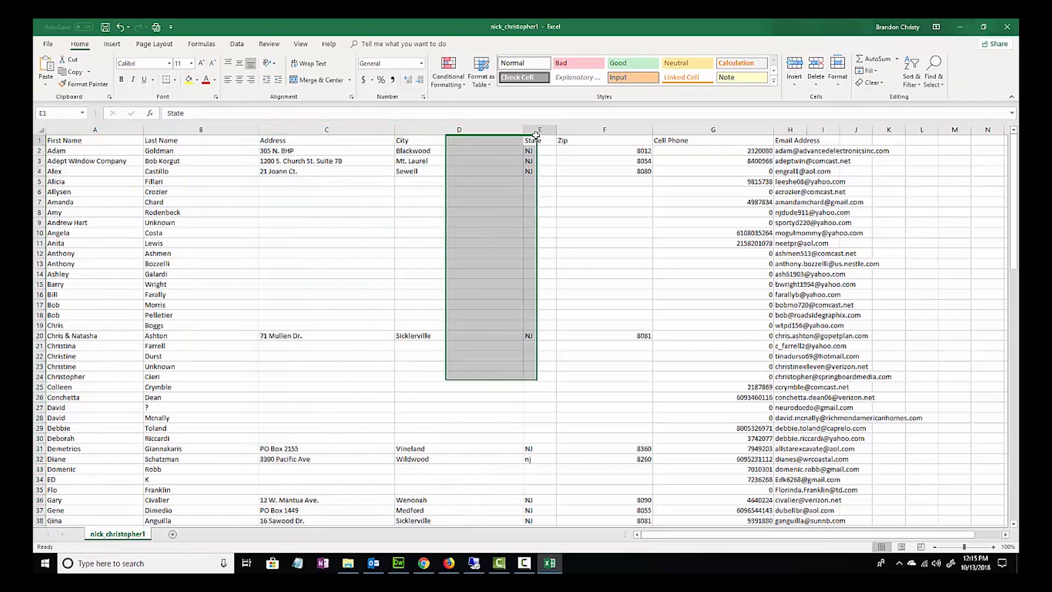
click(583, 129)
click(712, 130)
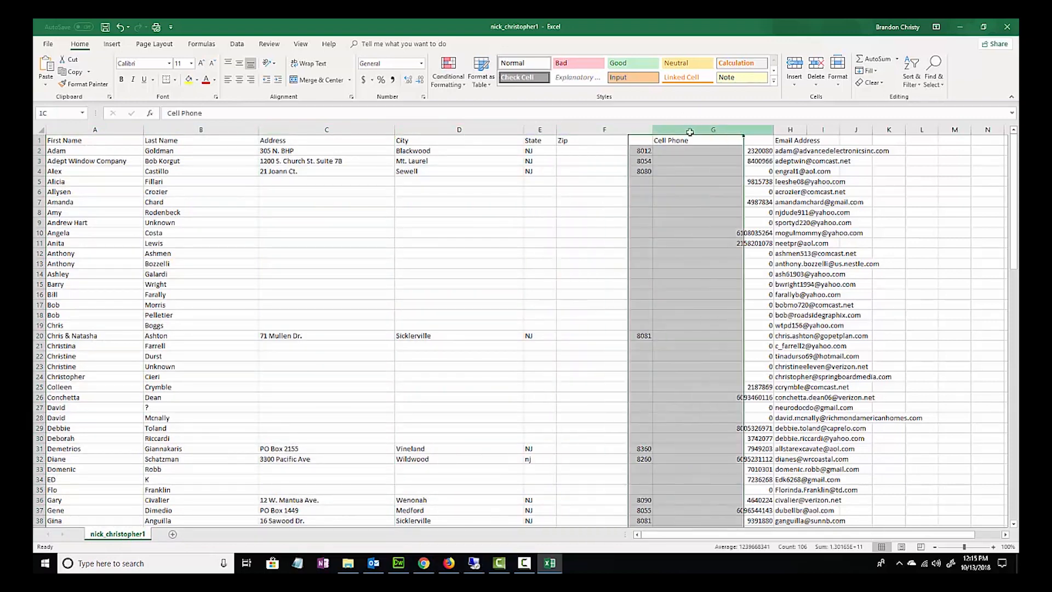
- Widen the Email Address column and add a "Client Type" header in cell I1
click(790, 130)
drag(841, 131, 977, 132)
drag(807, 133, 899, 133)
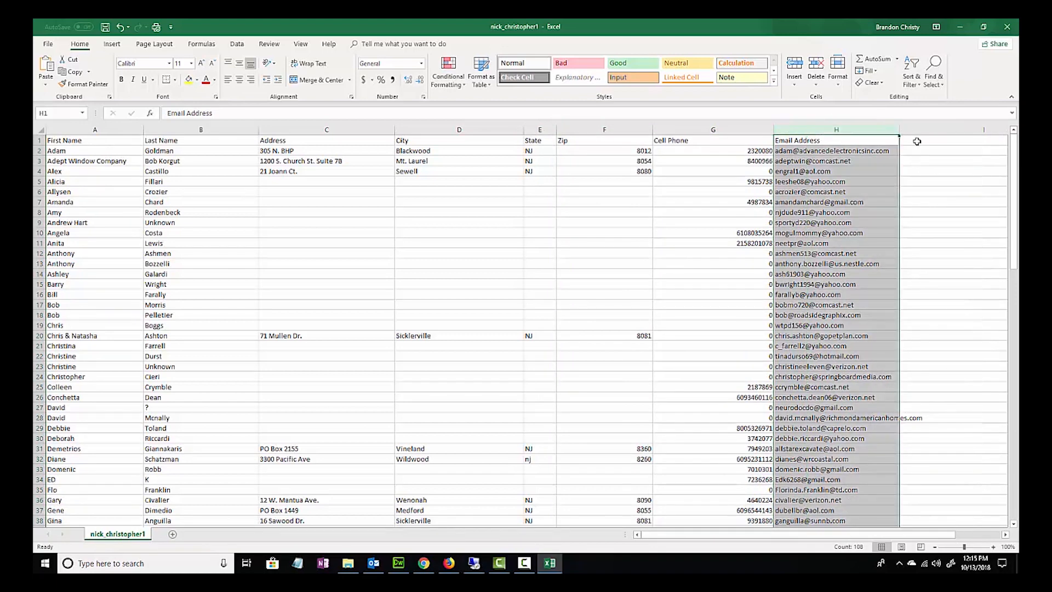
click(921, 143)
text(Client Type)
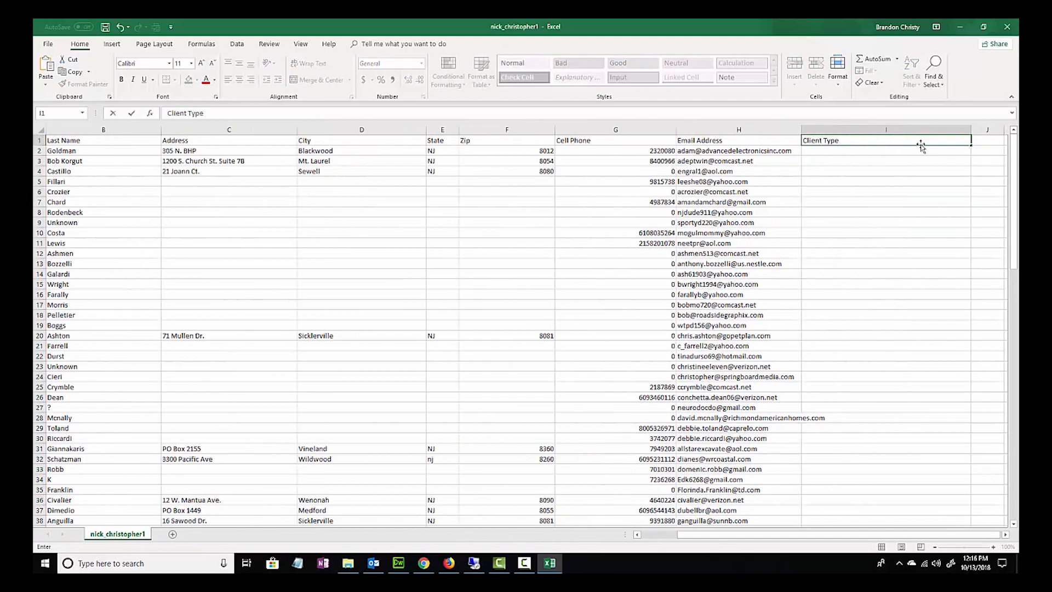
- Enter the sample client types Buyer in cell I2 and Seller in cell I3
click(846, 153)
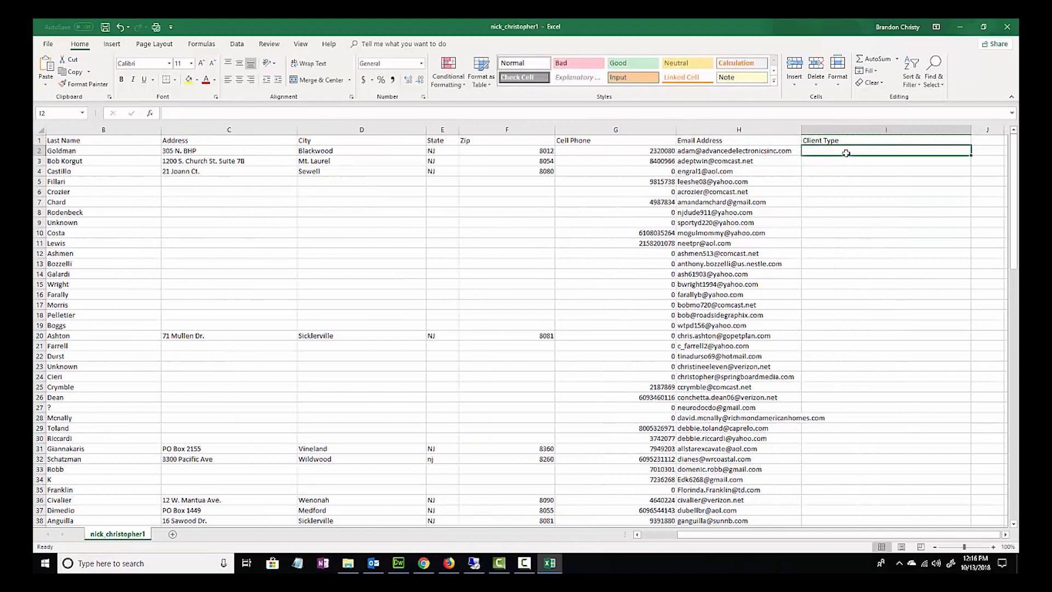
text(Buyer)
key(Tab)
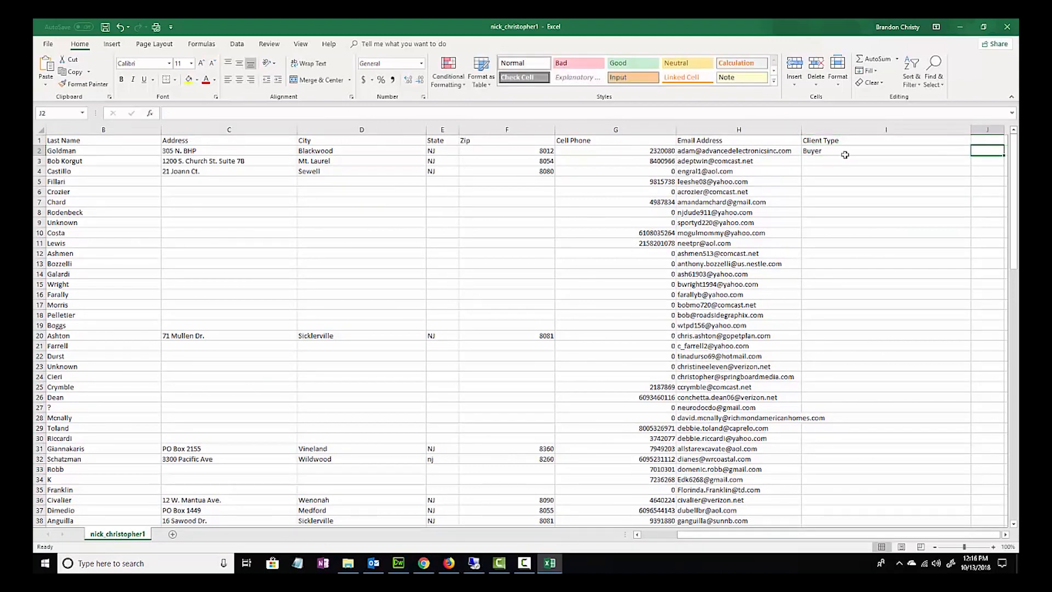
click(844, 162)
text(Selk)
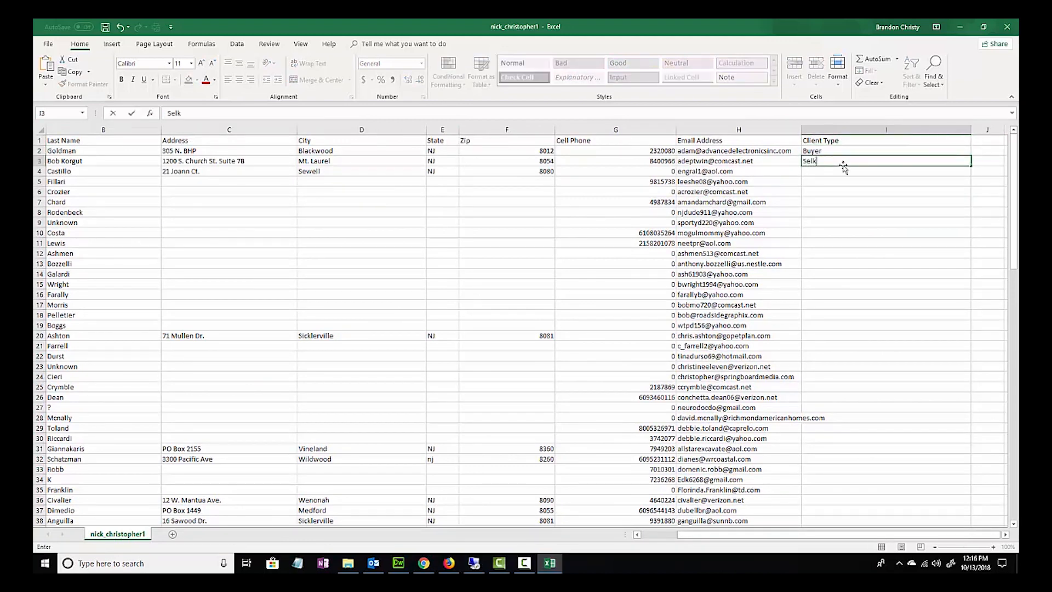
text(lller)
- Clear the sample client types from cells I2 and I3, leaving the Client Type header
click(824, 151)
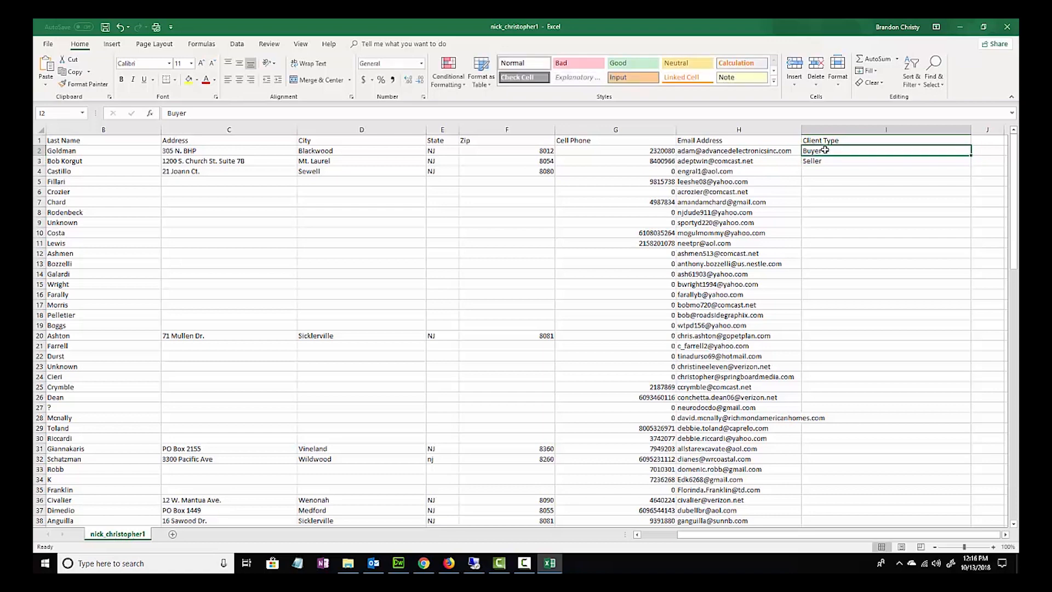
click(824, 160)
key(Delete)
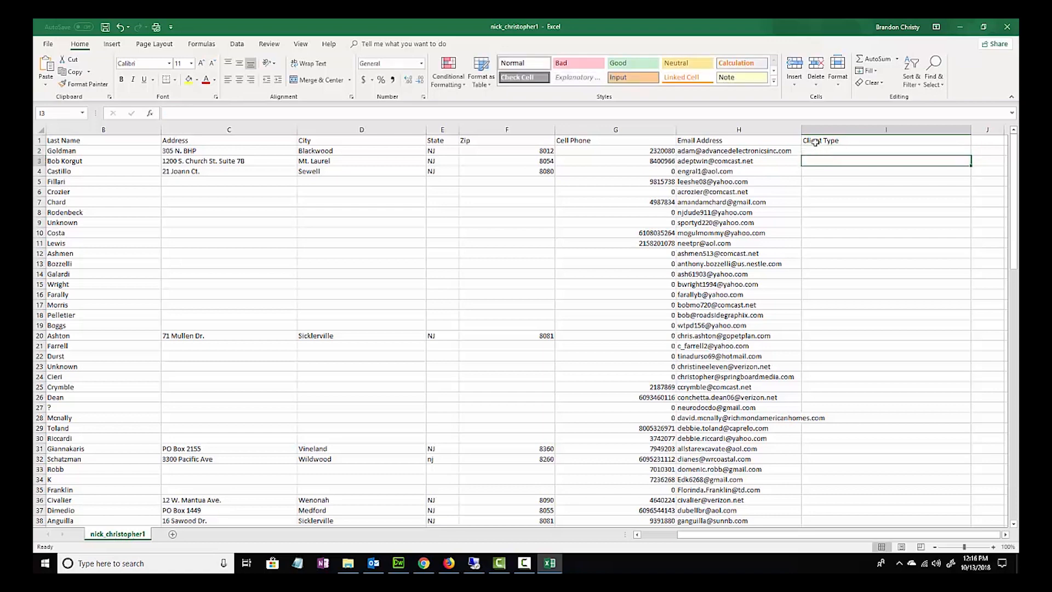
- Review the spreadsheet's header row across to Client Type, and the First Name and Last Name columns
drag(861, 141, 94, 148)
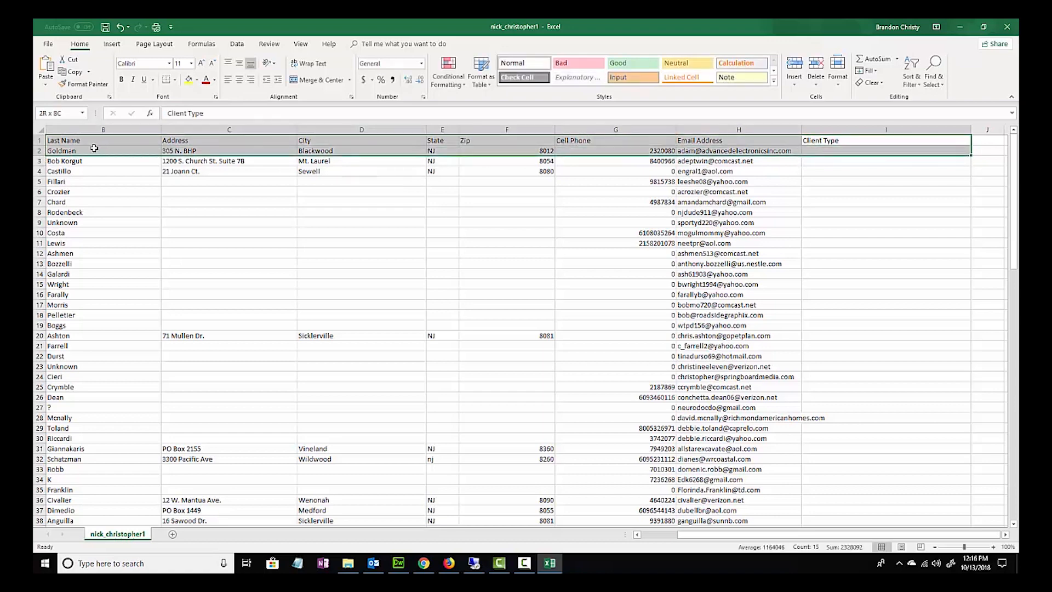
click(840, 154)
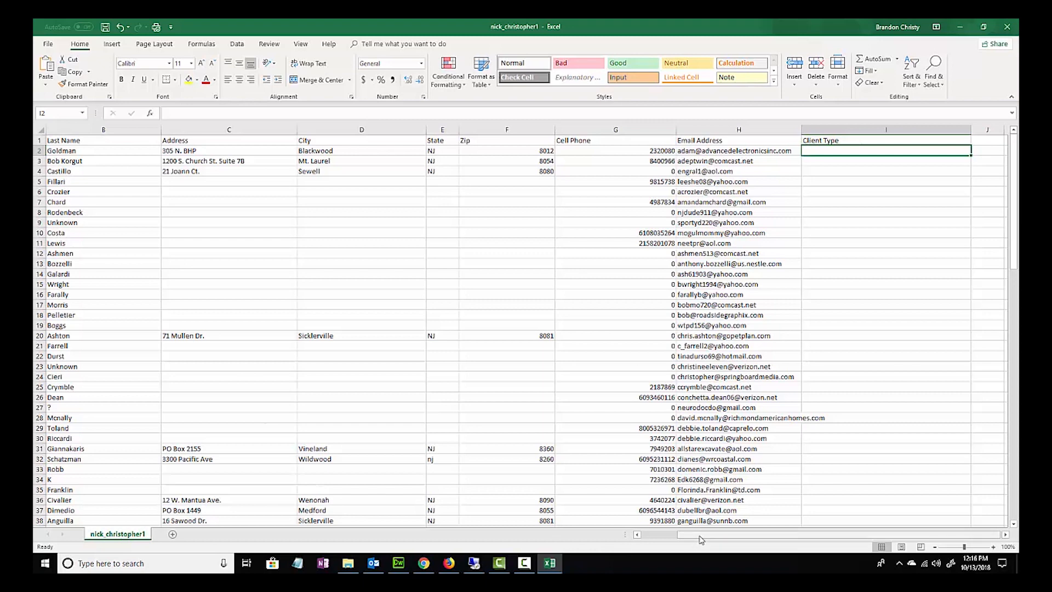
drag(700, 536, 650, 541)
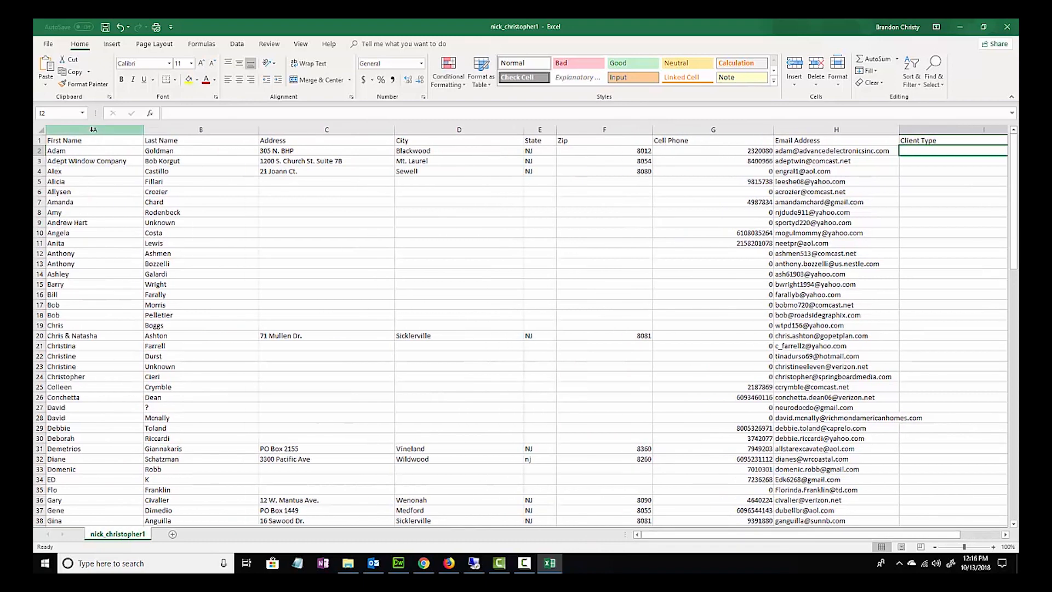
click(113, 130)
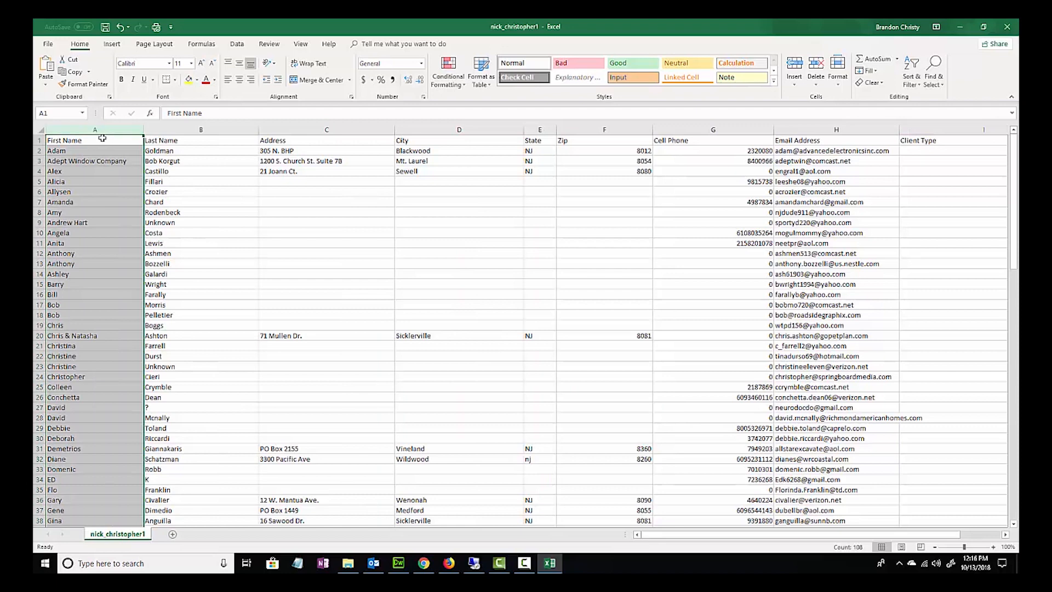
click(154, 130)
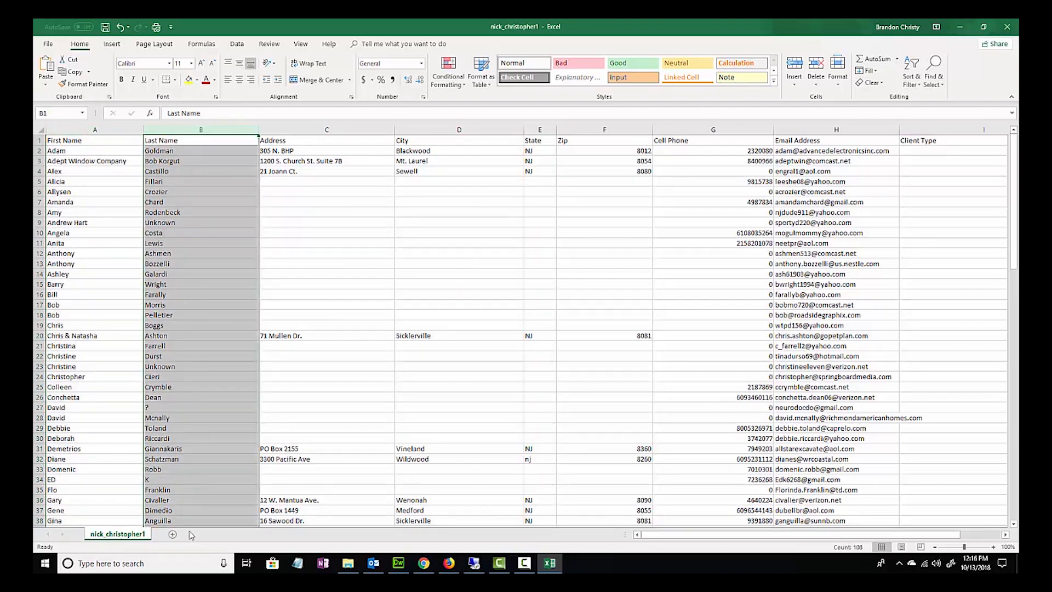
- Inspect the first contact's name, the Last Name column and the blank Address cells C5 to C19
click(64, 152)
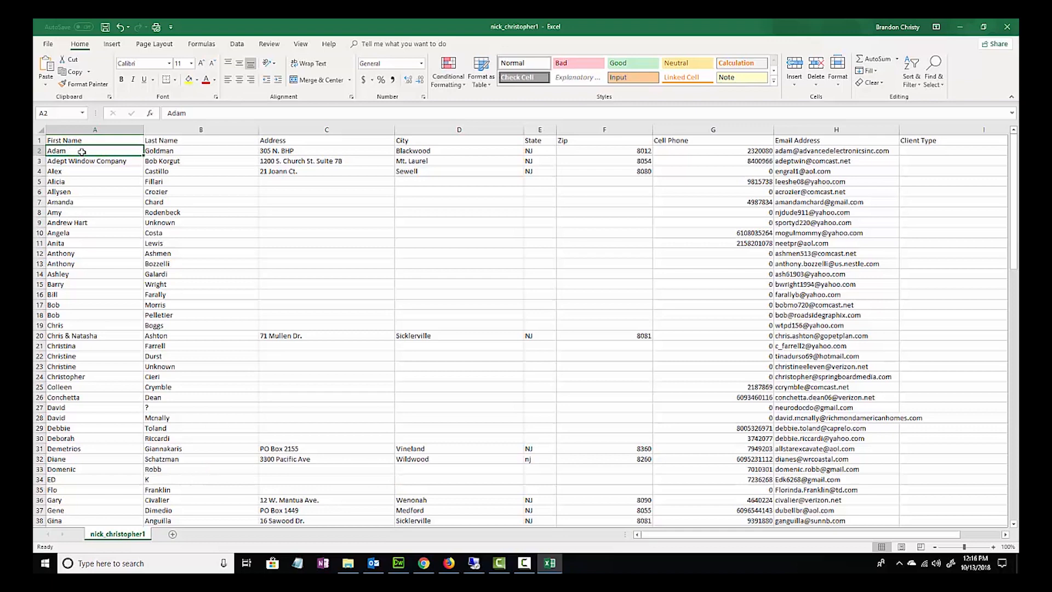
click(172, 130)
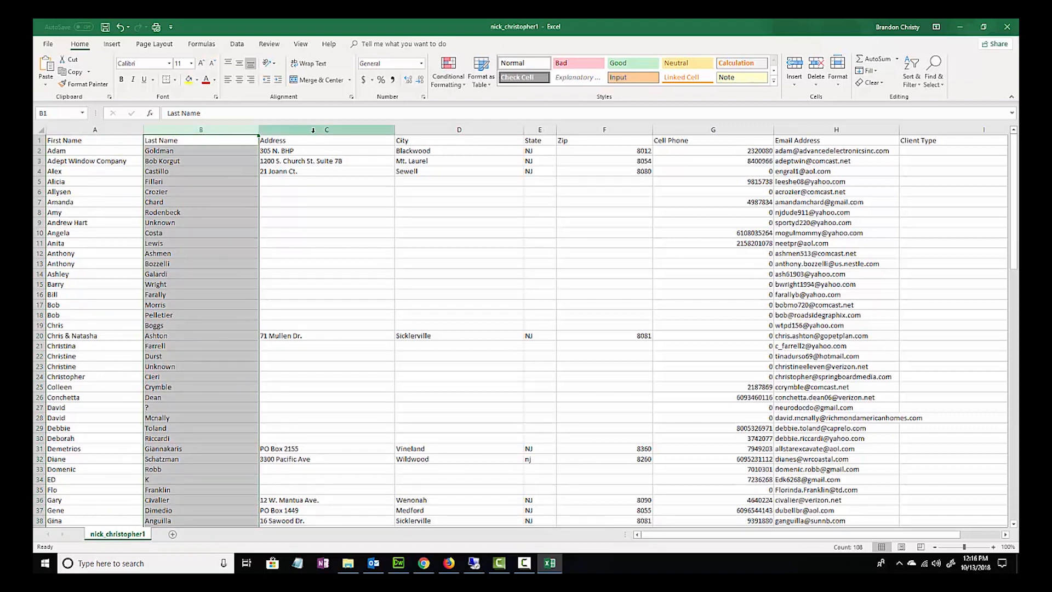
drag(282, 184, 307, 323)
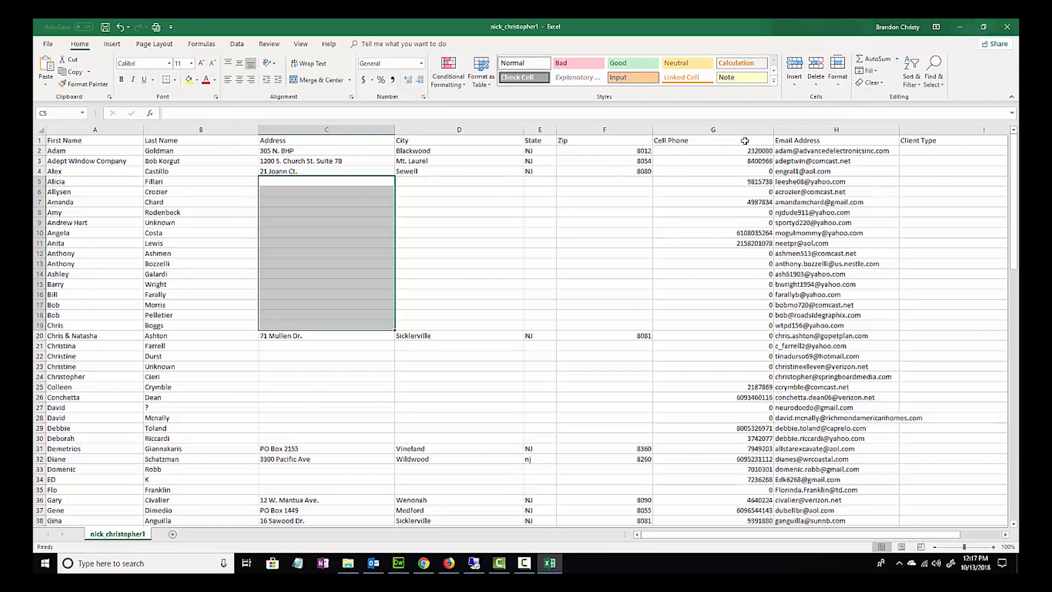
- Save the spreadsheet as client_list_test in CSV UTF-8 (Comma delimited) format in the client exports folder
click(48, 44)
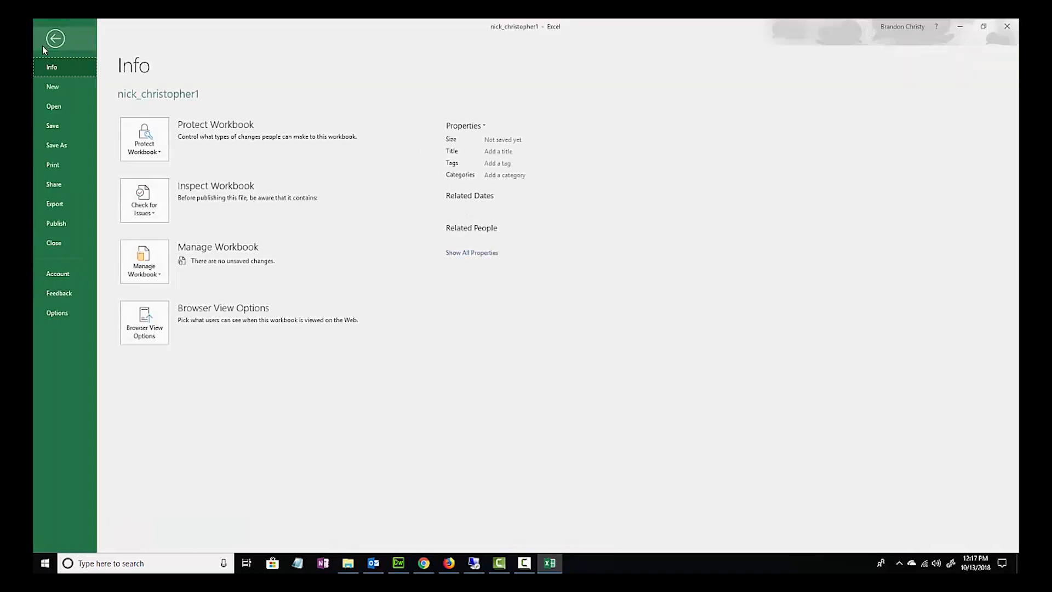
click(64, 146)
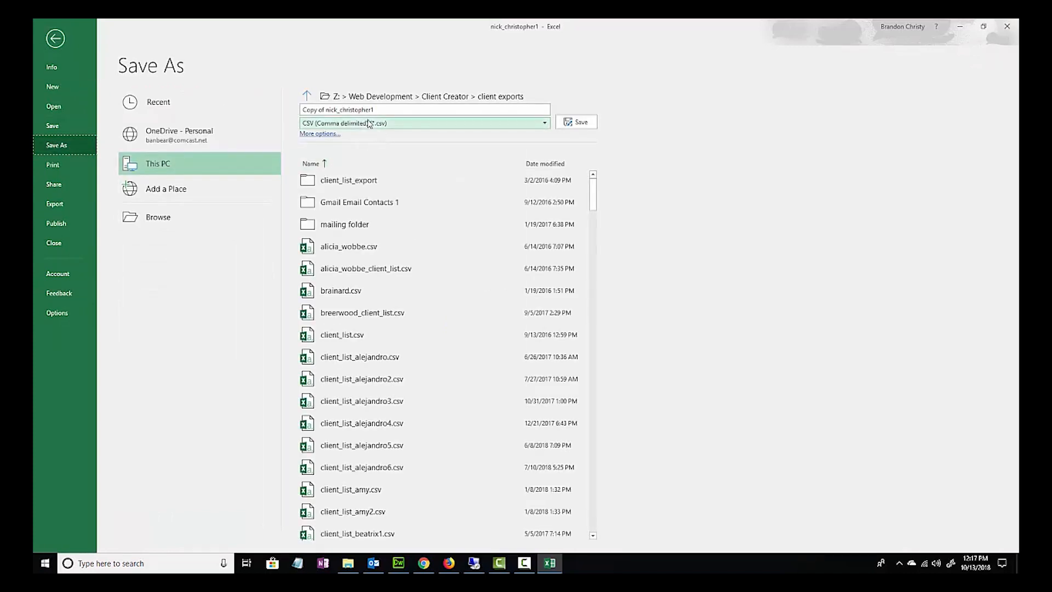
click(320, 111)
key(BackSpace)
click(351, 125)
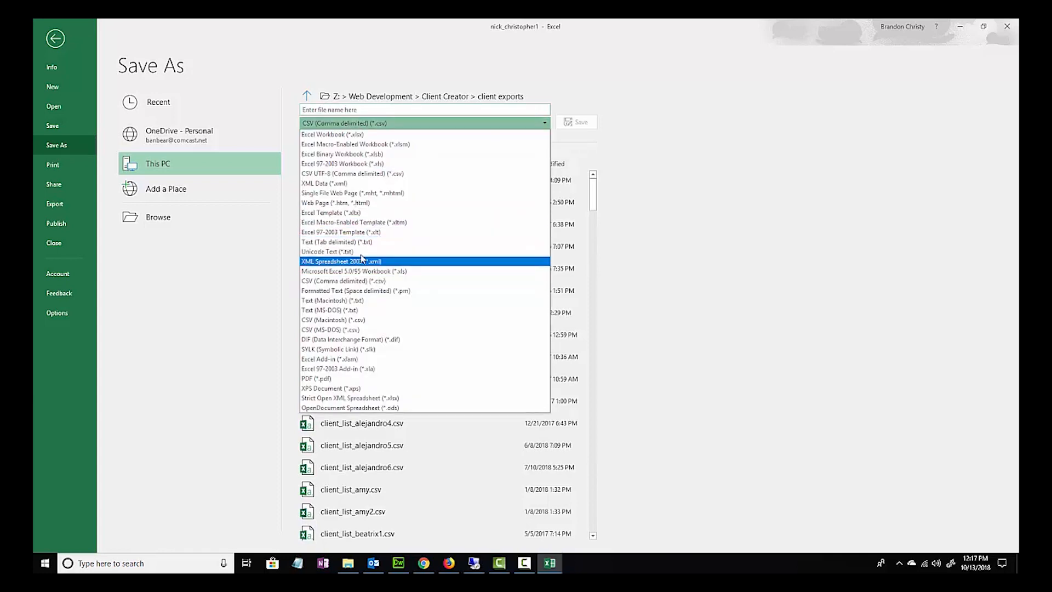
click(359, 135)
click(353, 124)
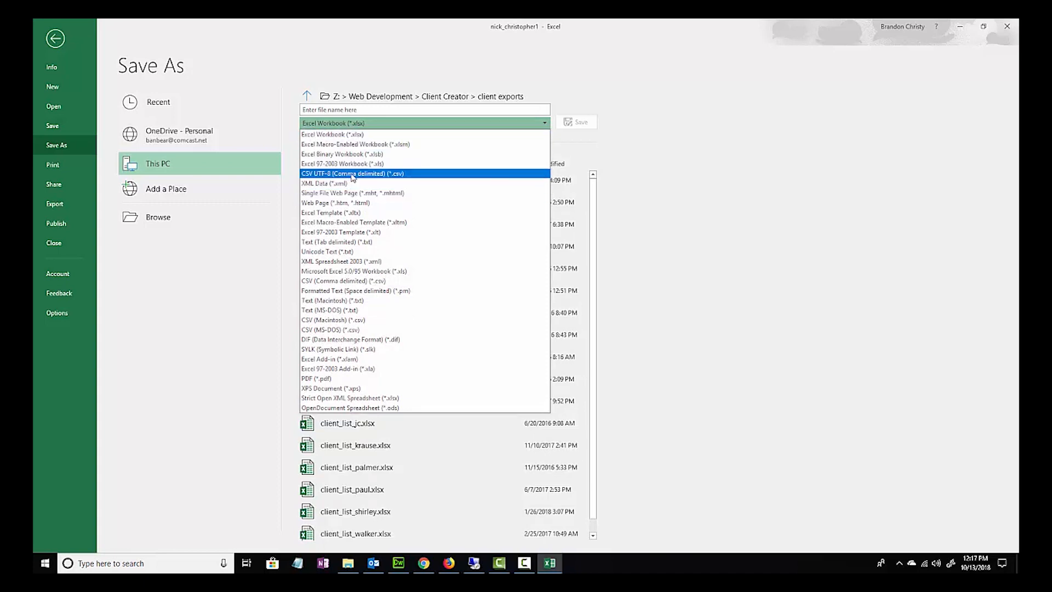
click(396, 174)
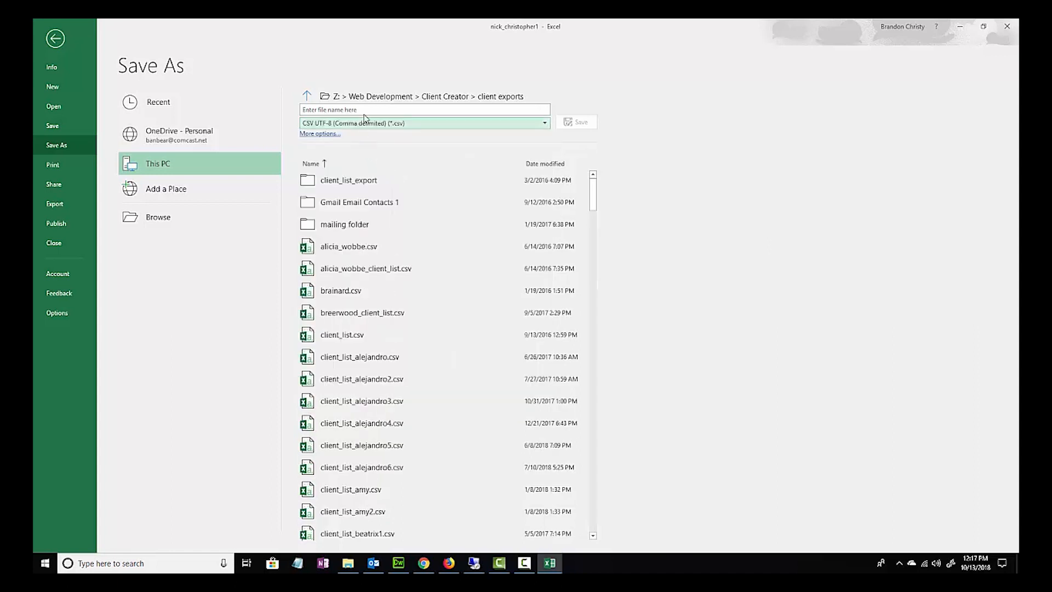
click(324, 108)
text(client_list_test)
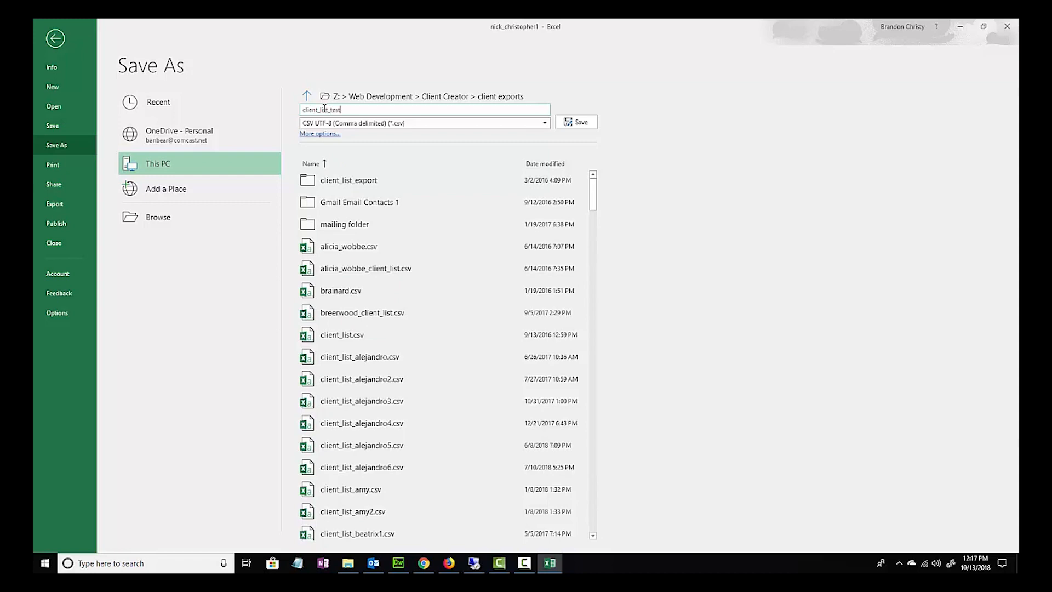
click(573, 122)
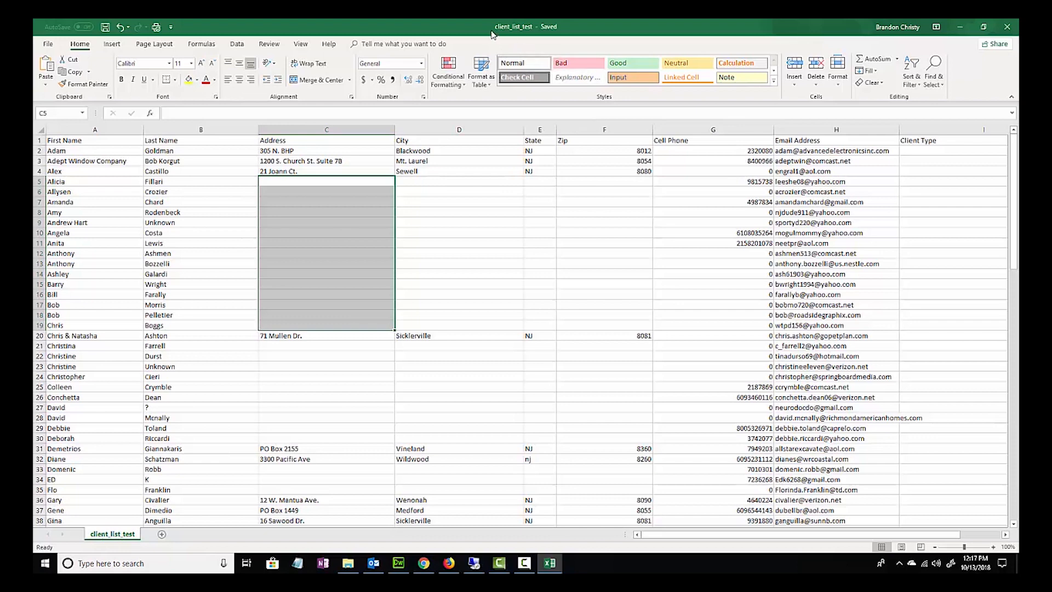
- Switch to Firefox and choose client_list_test from the Web Development > Client Creator > client exports folder as the client list import file
click(449, 564)
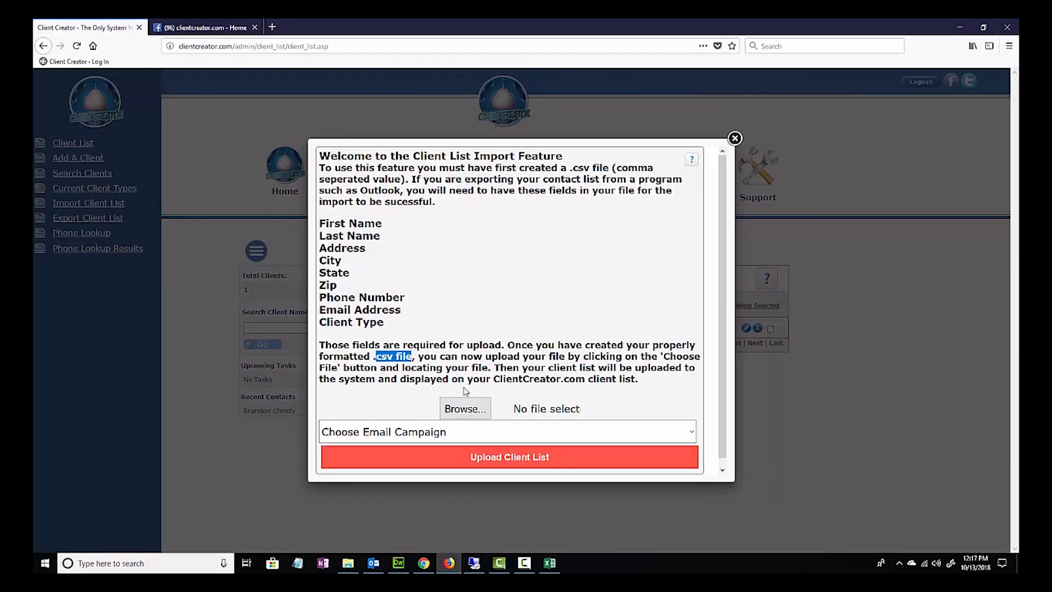
click(466, 410)
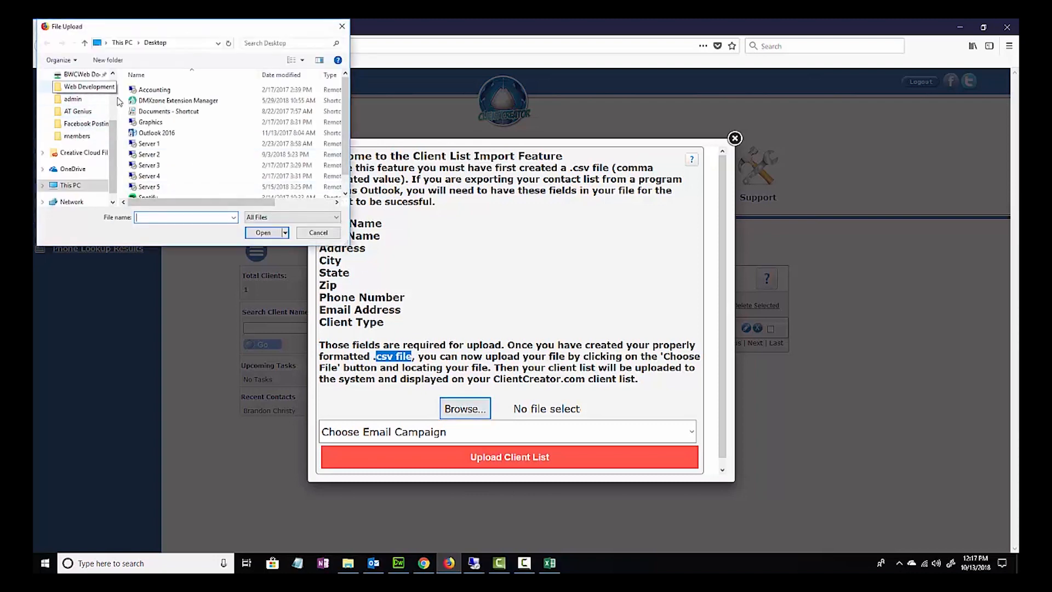
click(88, 89)
scroll(182, 164, down, 5)
scroll(182, 179, down, 2)
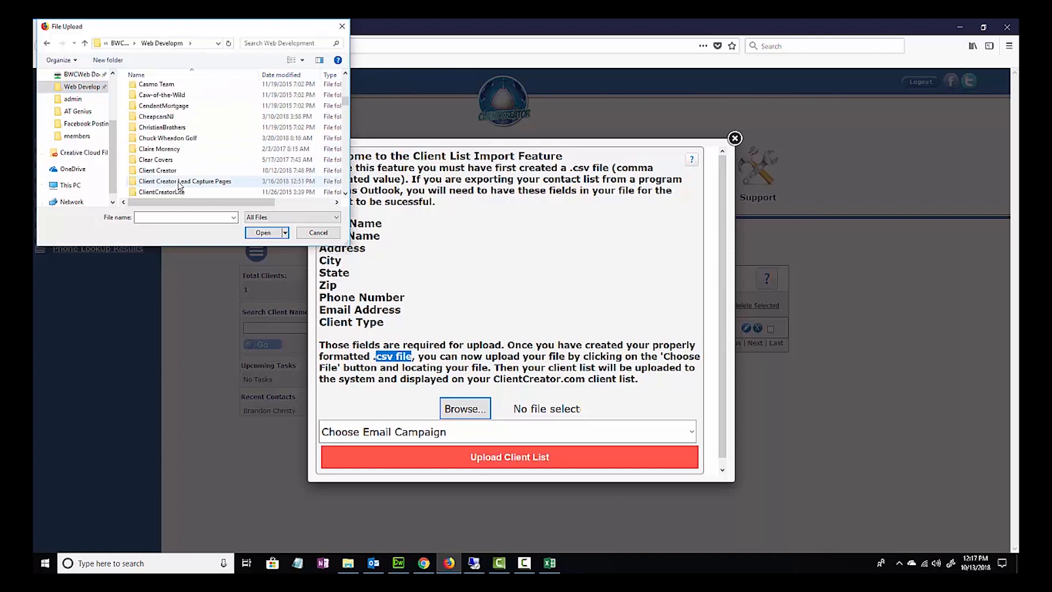
double_click(164, 172)
scroll(165, 137, down, 3)
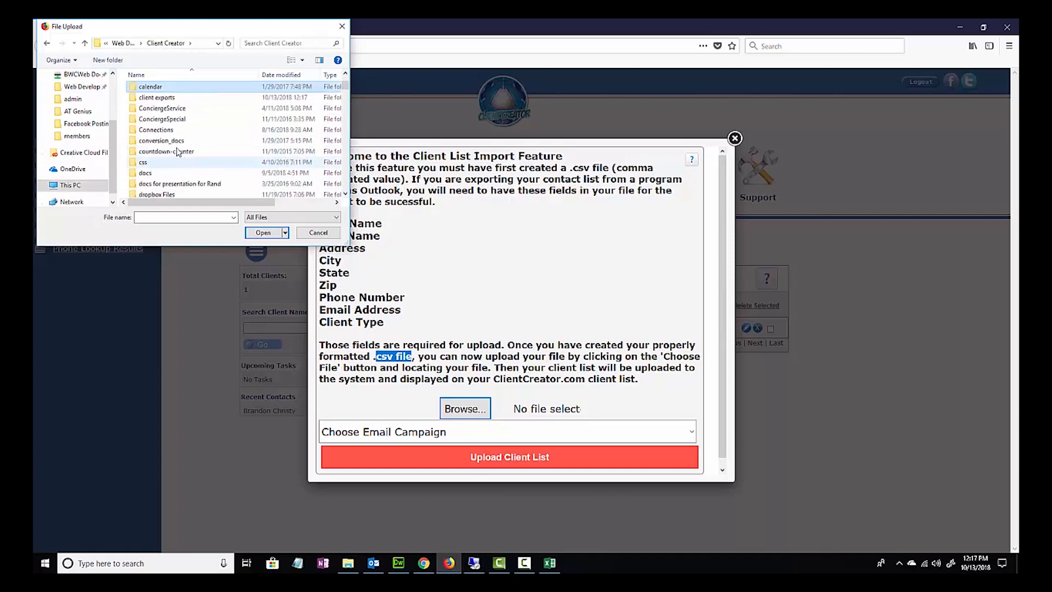
double_click(163, 98)
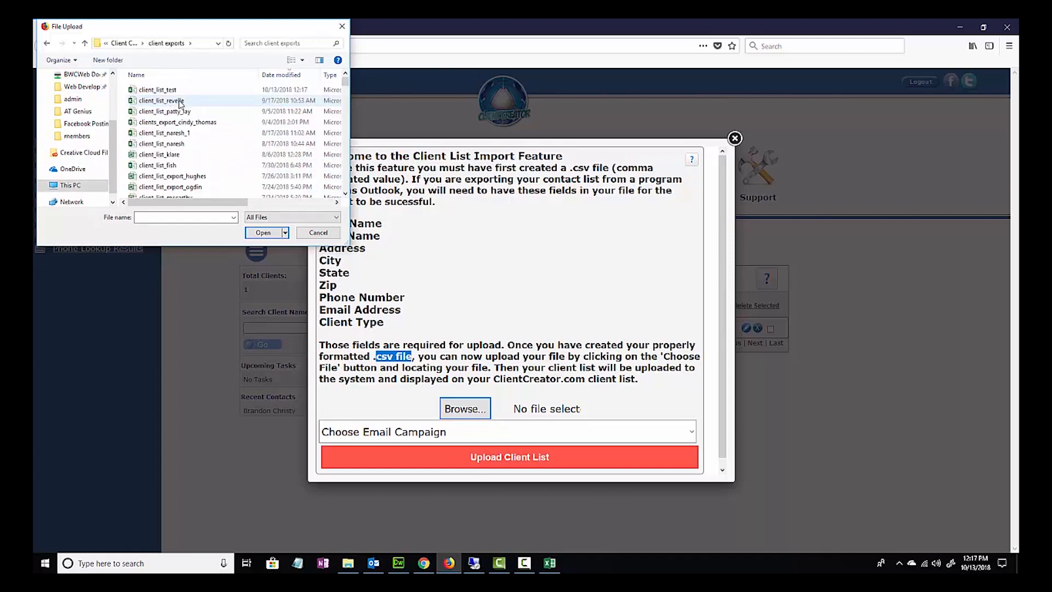
double_click(163, 92)
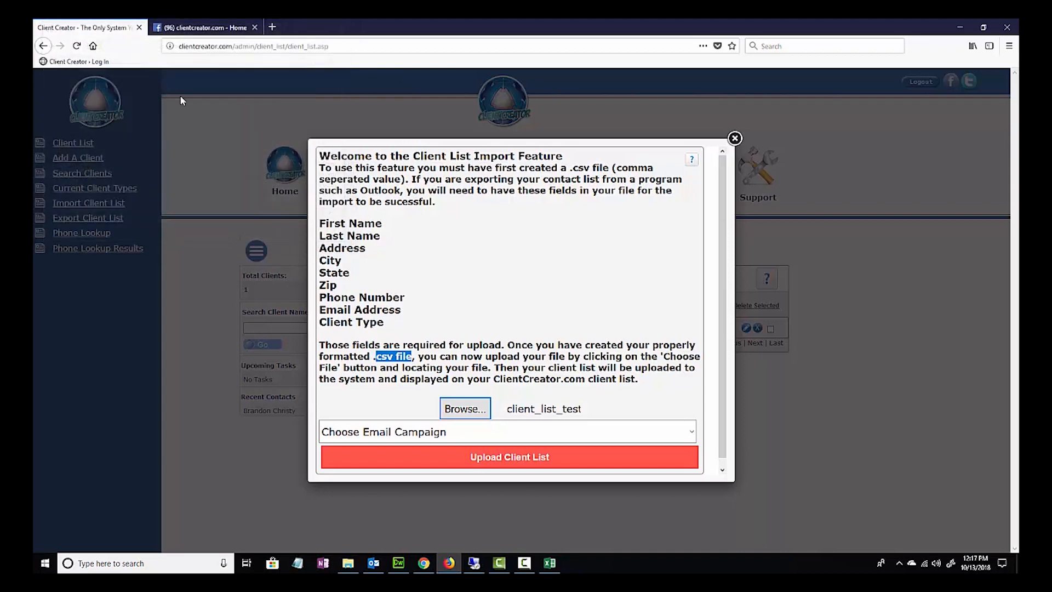
- Check the available email campaigns and upload the client list without choosing one
click(528, 436)
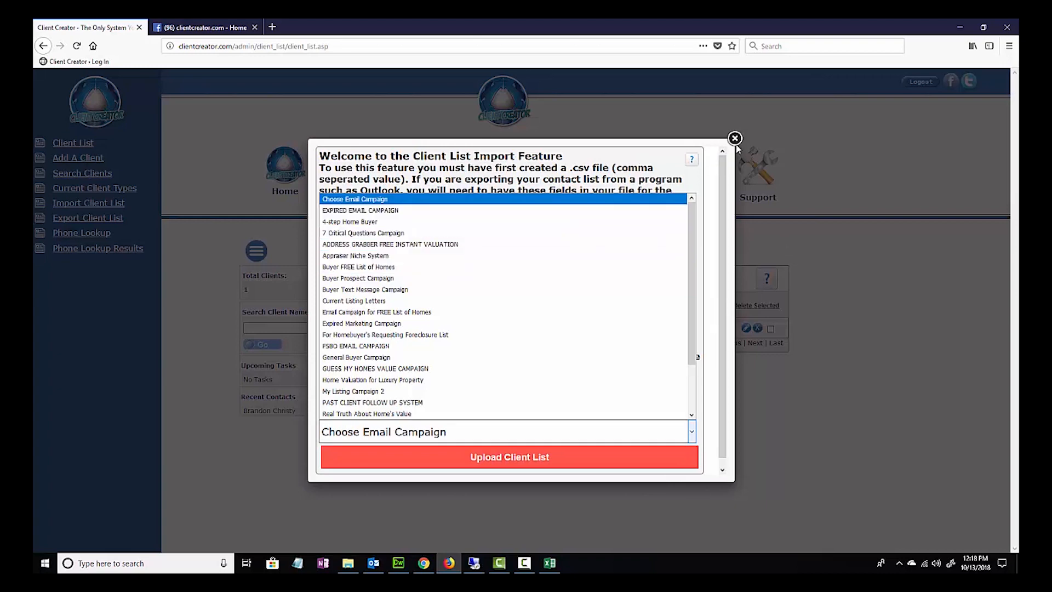
click(709, 222)
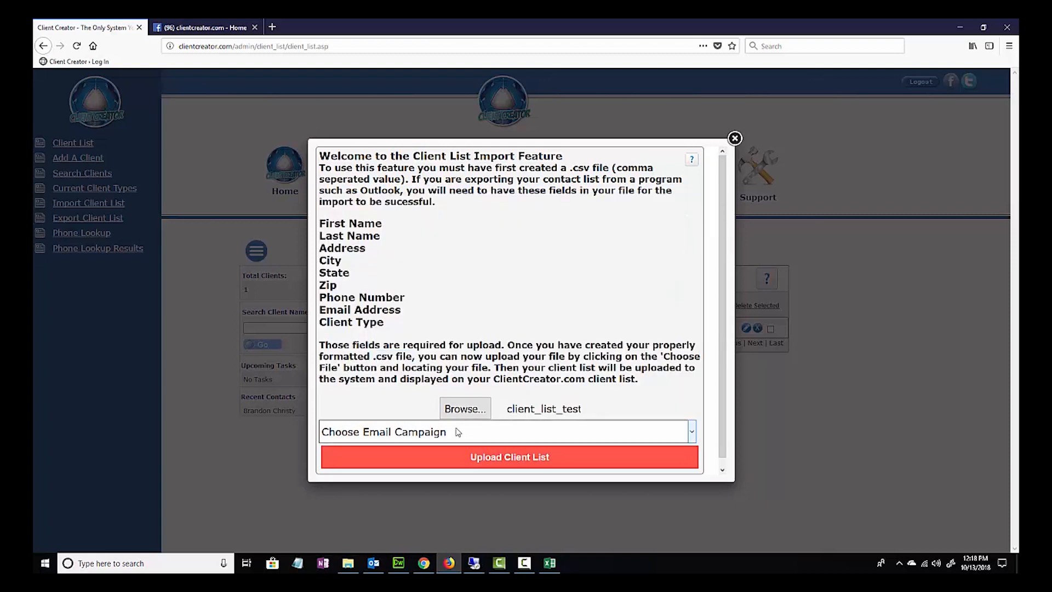
click(495, 457)
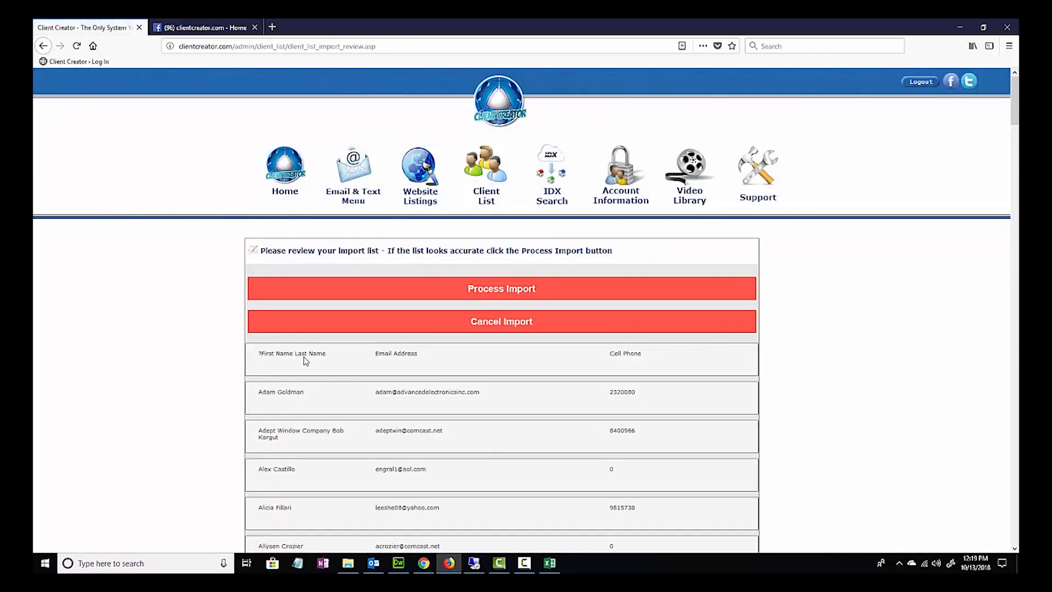
- Review the names, email addresses and cell phones in the import list, and cancel the import
scroll(287, 412, down, 1)
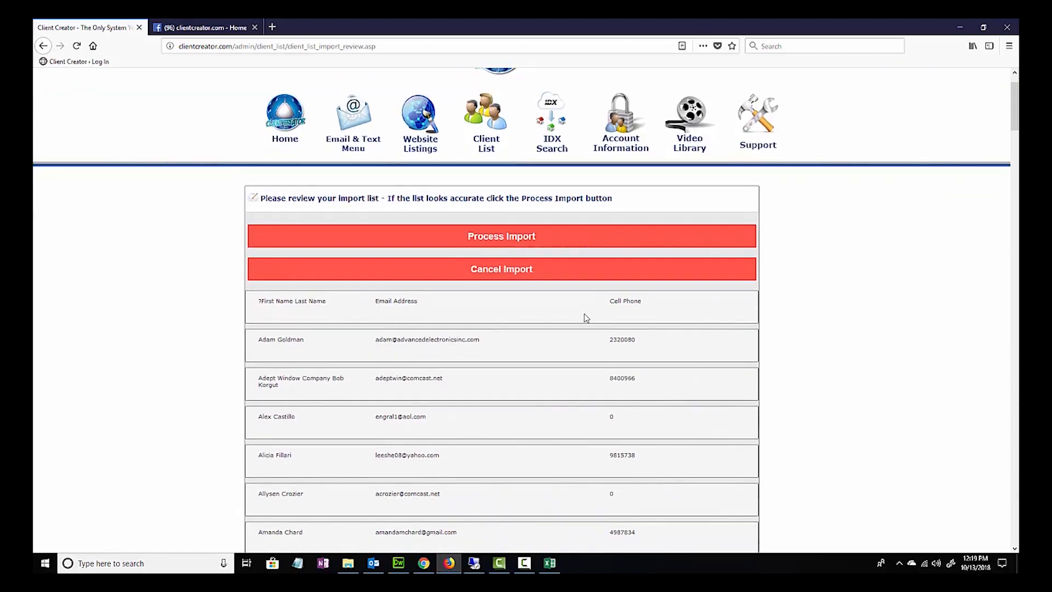
scroll(627, 306, down, 3)
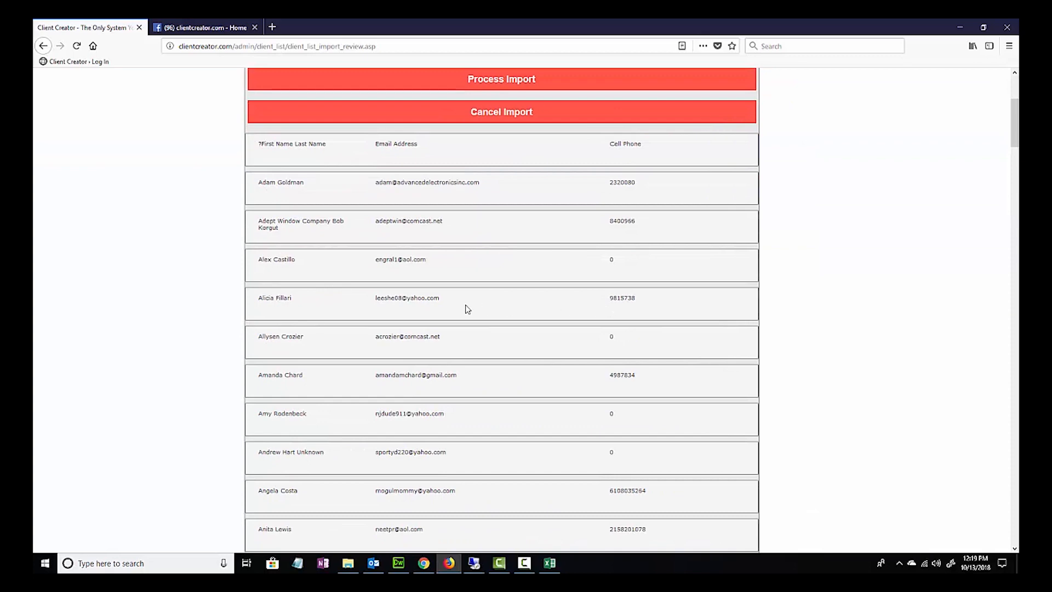
scroll(472, 311, down, 7)
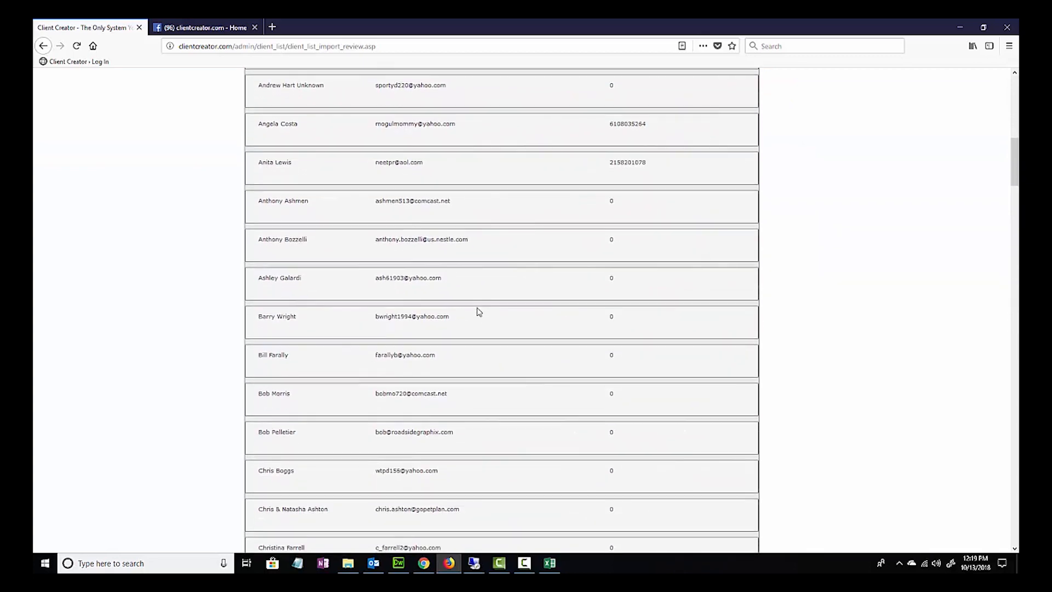
scroll(479, 312, up, 9)
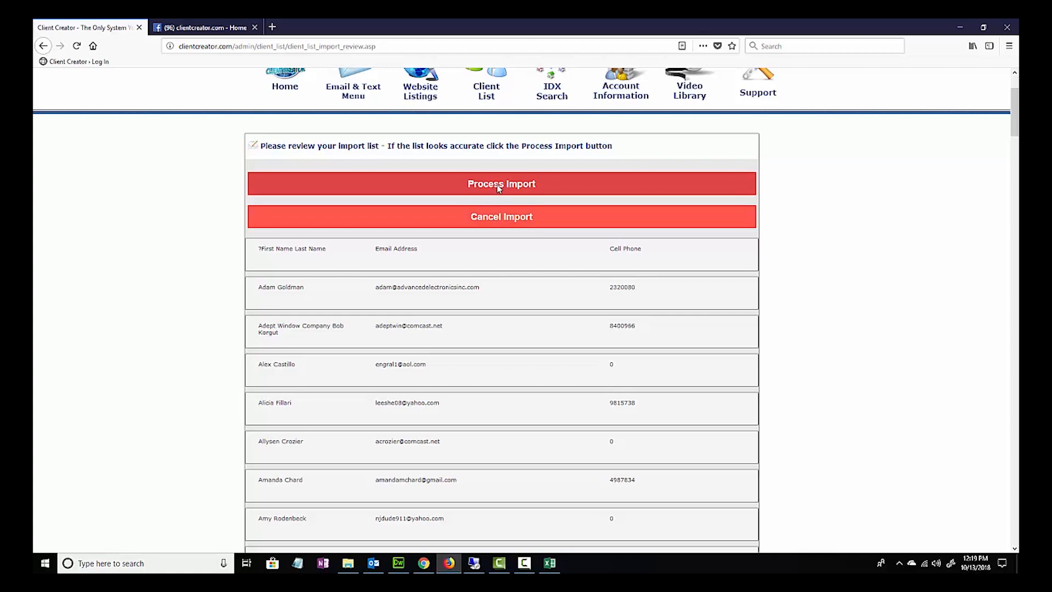
scroll(538, 368, down, 6)
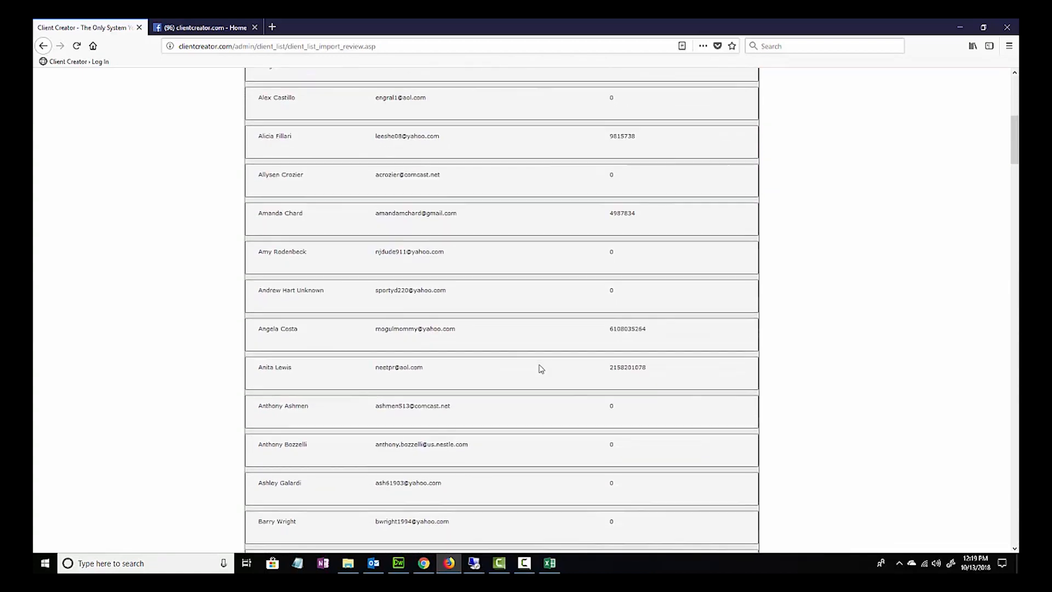
scroll(444, 288, down, 2)
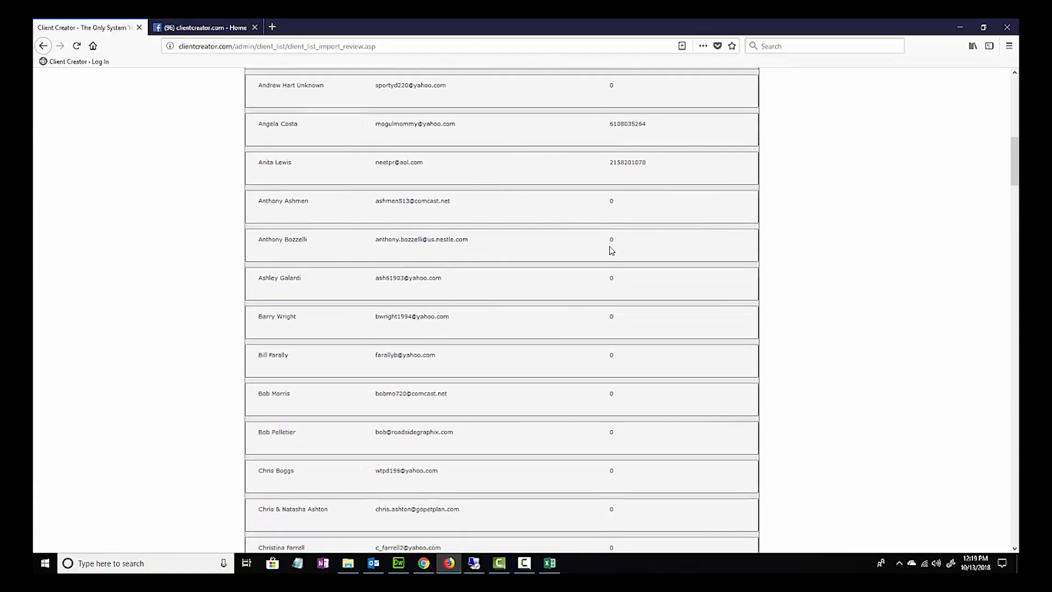
scroll(570, 249, up, 1)
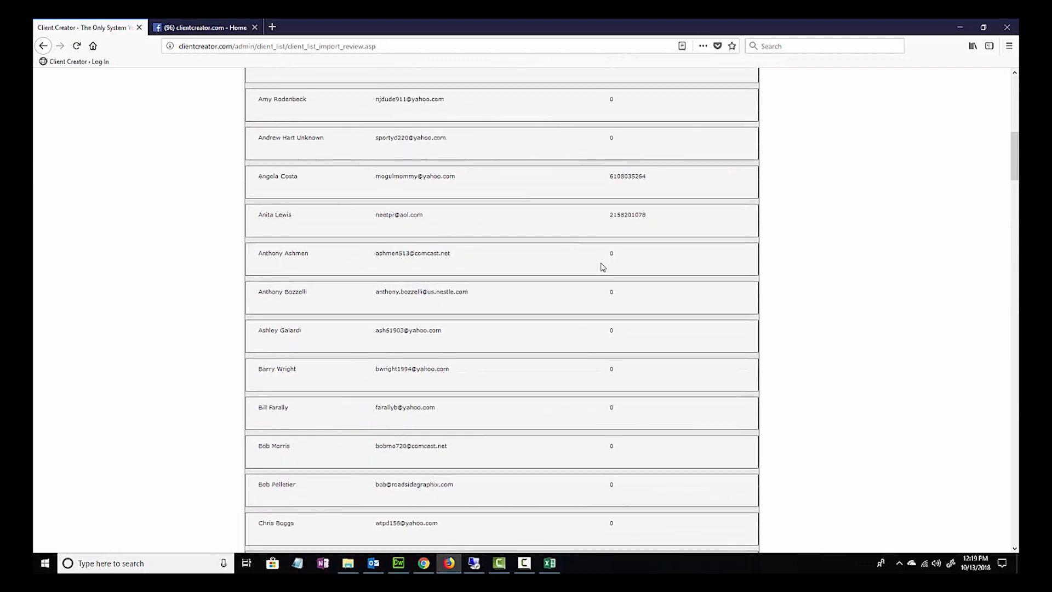
scroll(609, 258, up, 5)
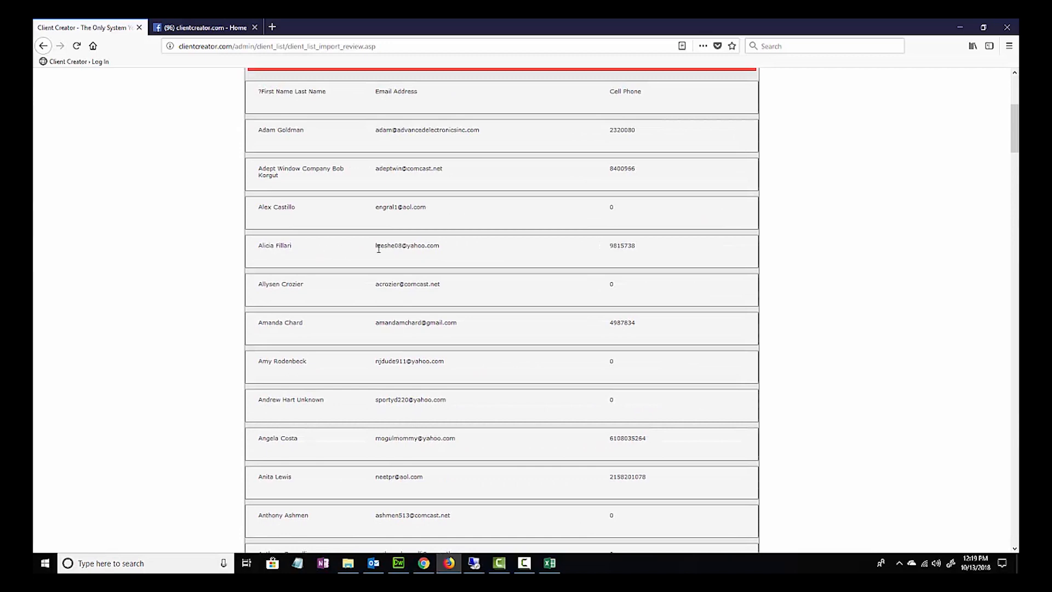
scroll(478, 222, up, 1)
scroll(478, 222, up, 5)
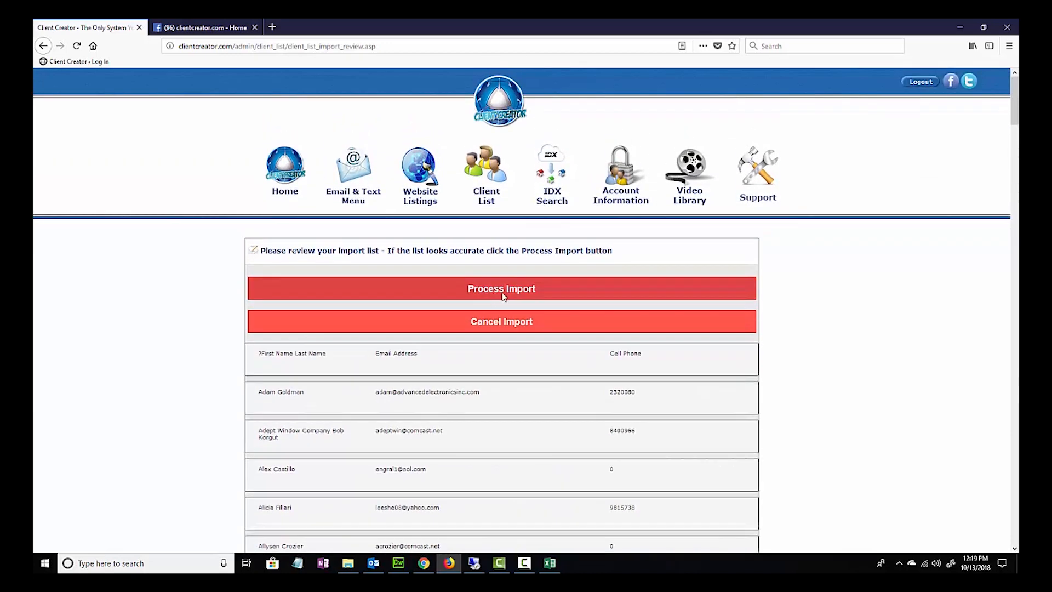
click(510, 327)
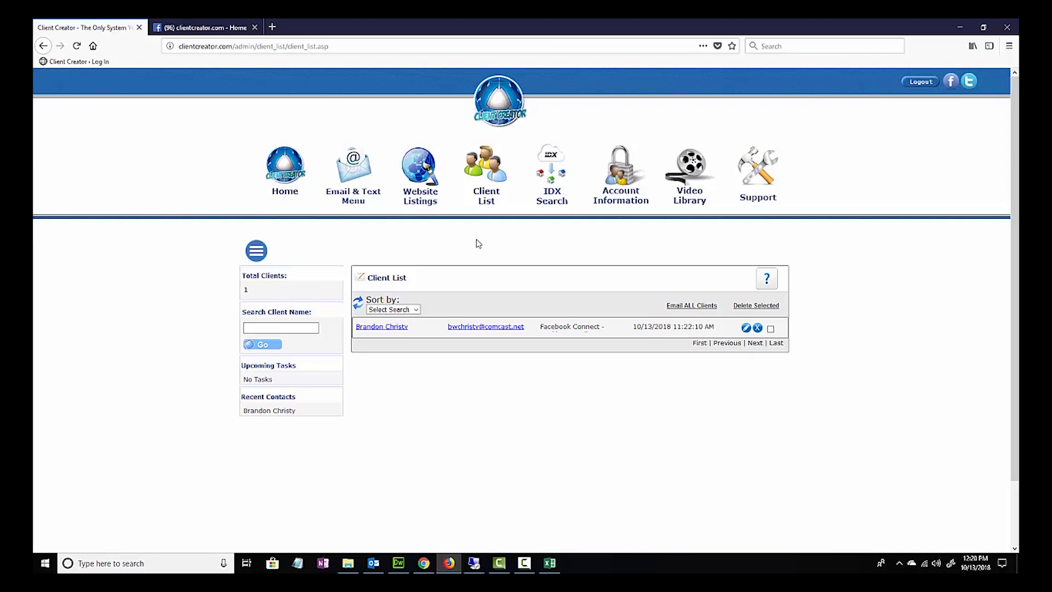
- Open Phone Lookup for the client list and activate the free plan with the first 25 lookups
click(258, 252)
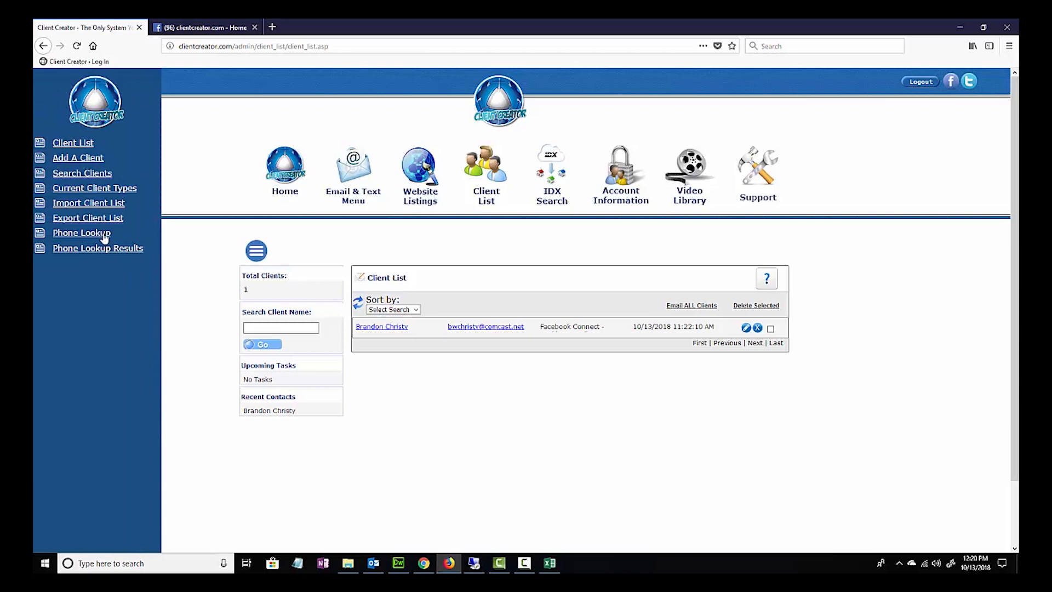
click(103, 234)
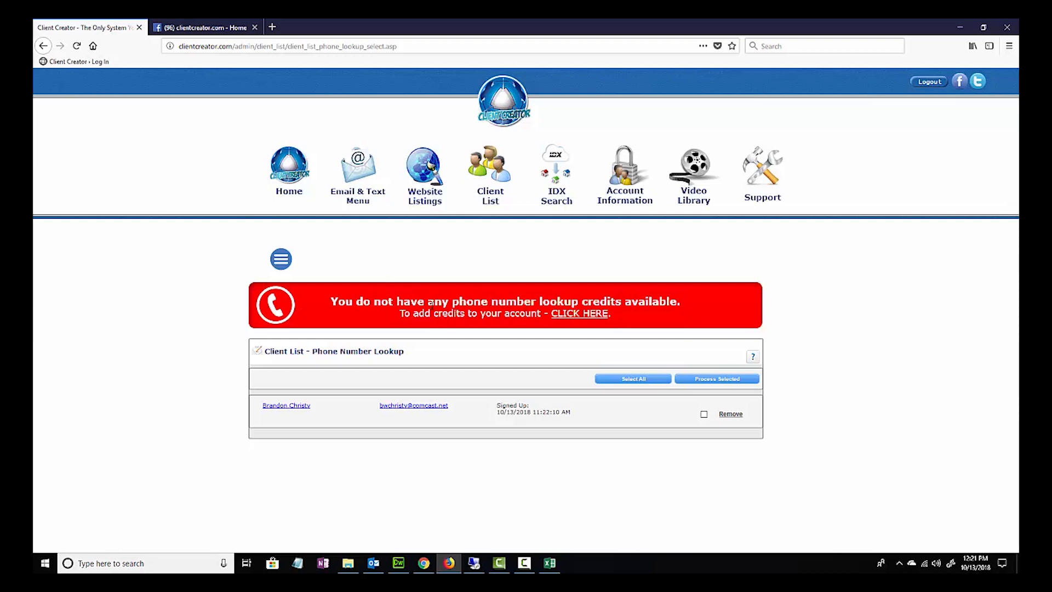
click(572, 317)
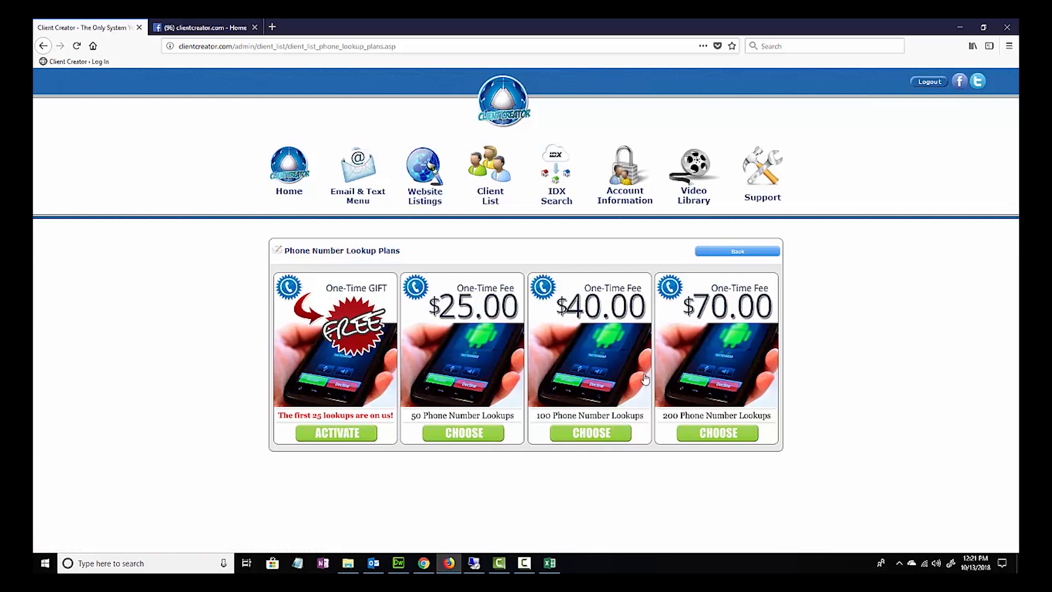
click(335, 433)
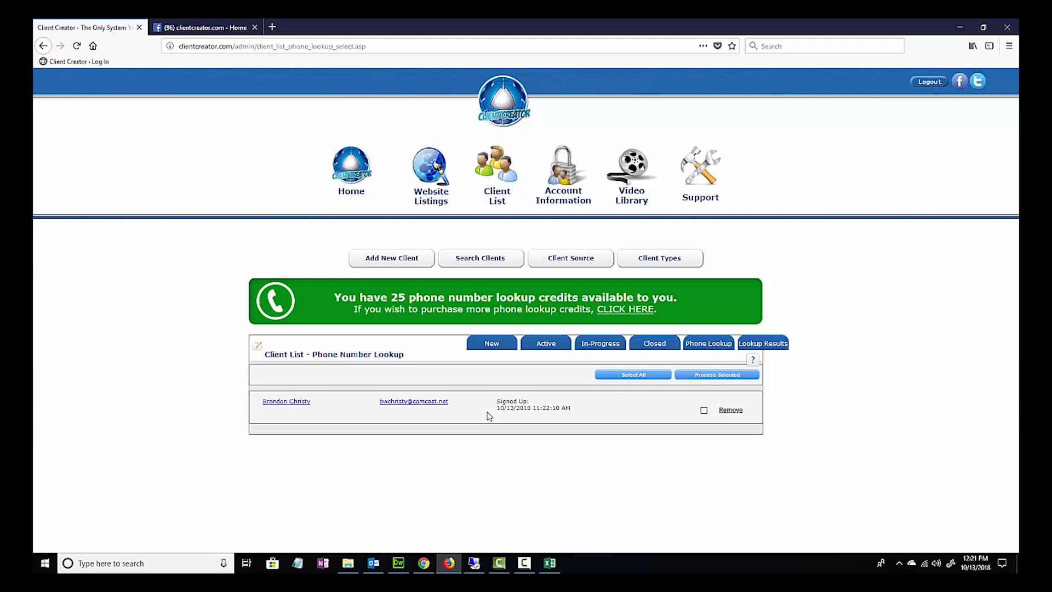
- Open the client's record for editing from the client list and examine the property address in General Information
click(504, 199)
click(472, 325)
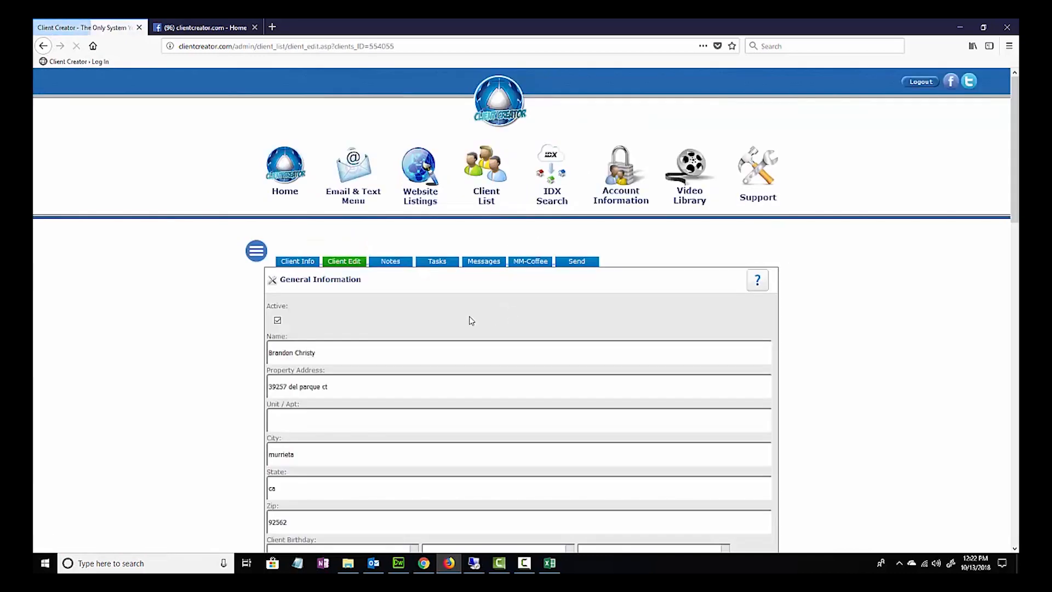
scroll(449, 323, down, 3)
drag(336, 230, 268, 230)
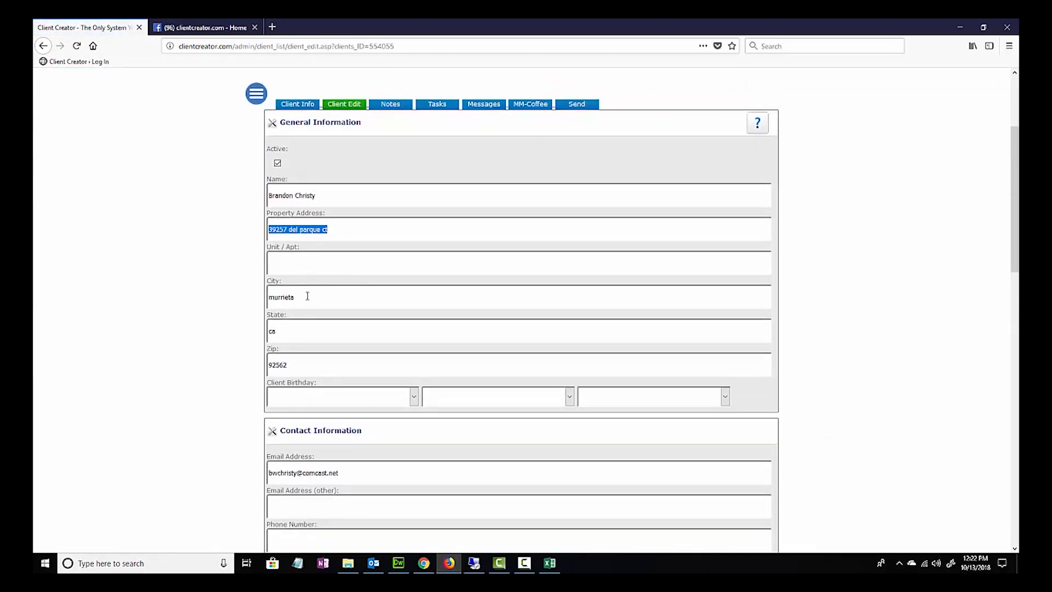
- Examine the city, state and zip of the client's property address in General Information
drag(291, 297, 262, 296)
drag(291, 331, 265, 331)
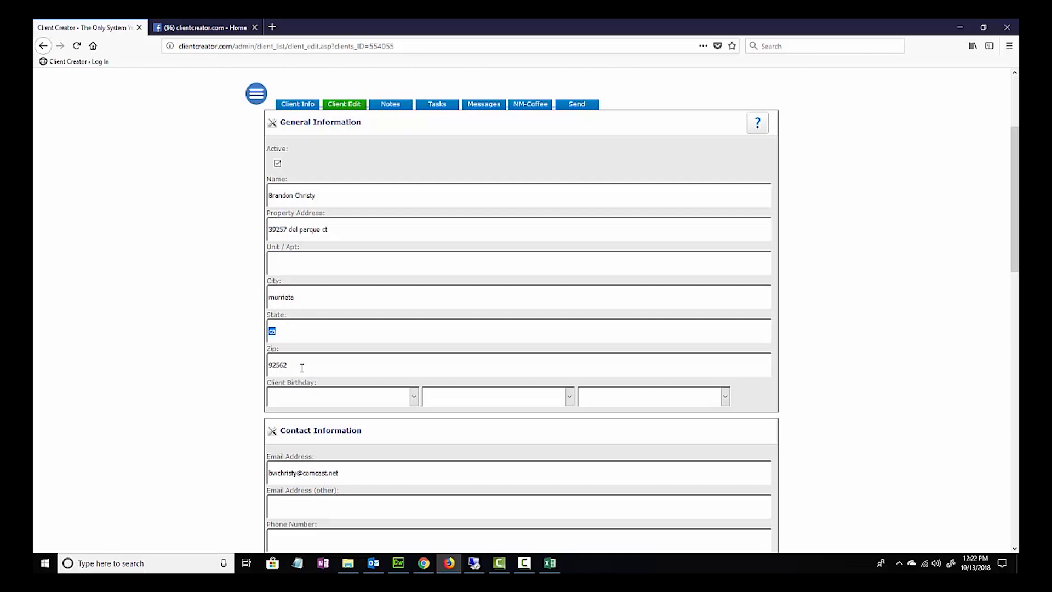
drag(302, 368, 267, 371)
scroll(351, 230, up, 3)
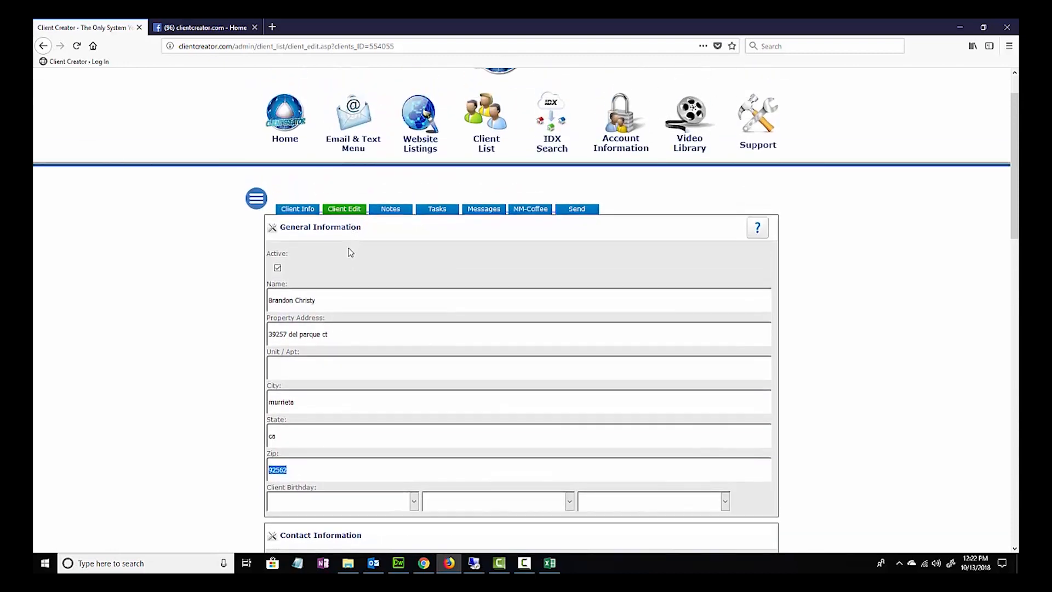
- Open Phone Lookup for the client list, select the listed client and process the phone number lookup
click(257, 200)
click(134, 247)
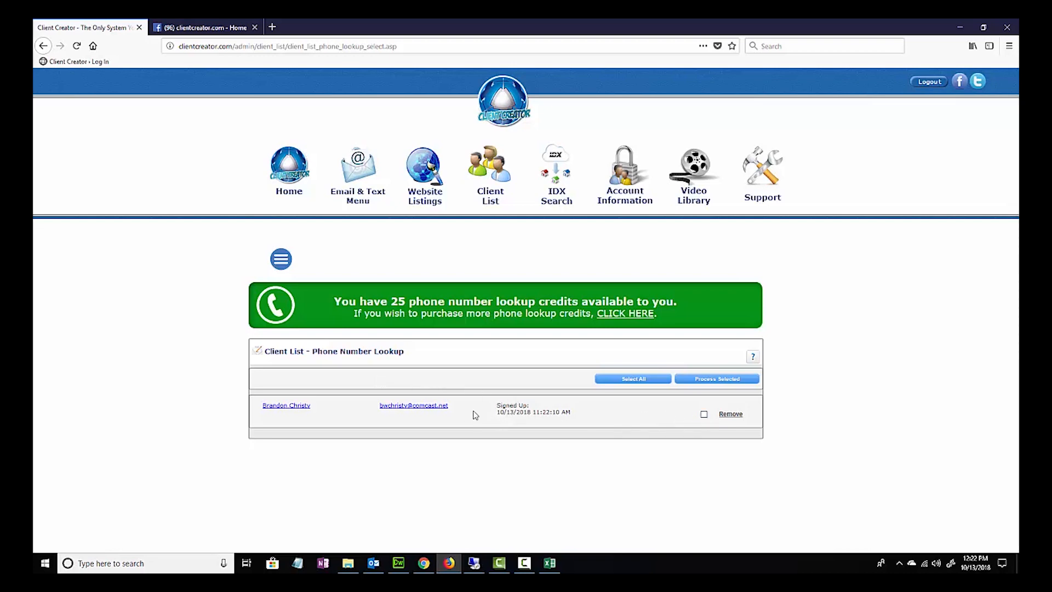
click(705, 415)
click(730, 388)
- Open Phone Lookup Results and view the record of the client whose lookup is in process
click(283, 263)
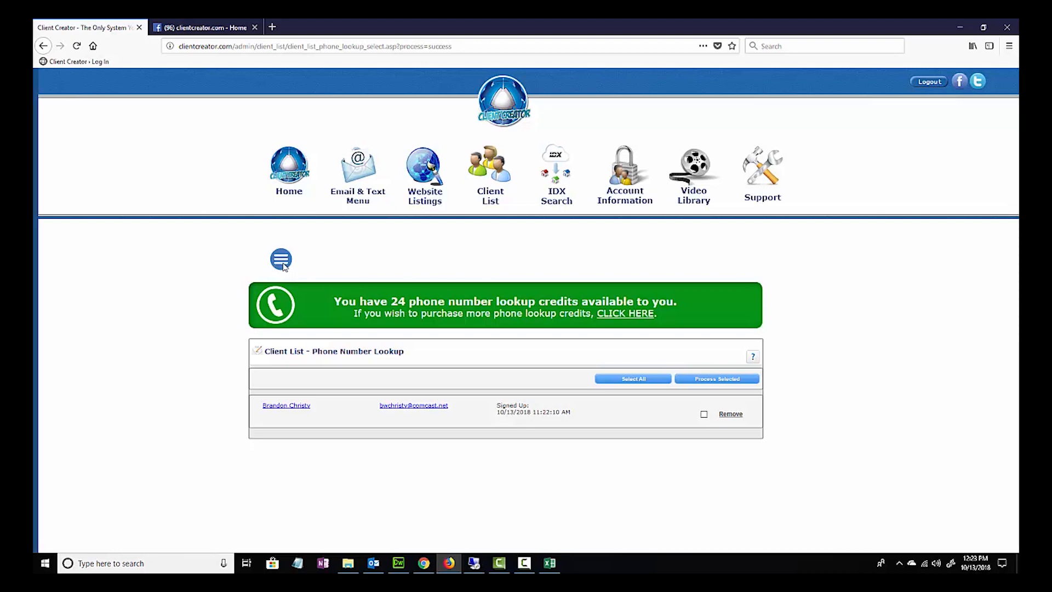
click(93, 249)
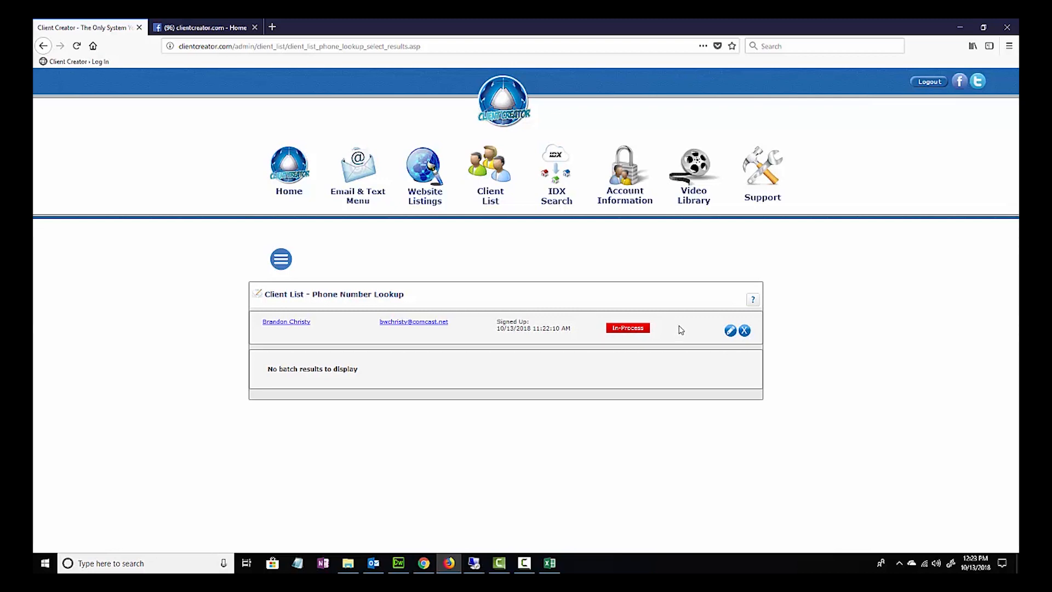
click(731, 330)
scroll(463, 355, down, 1)
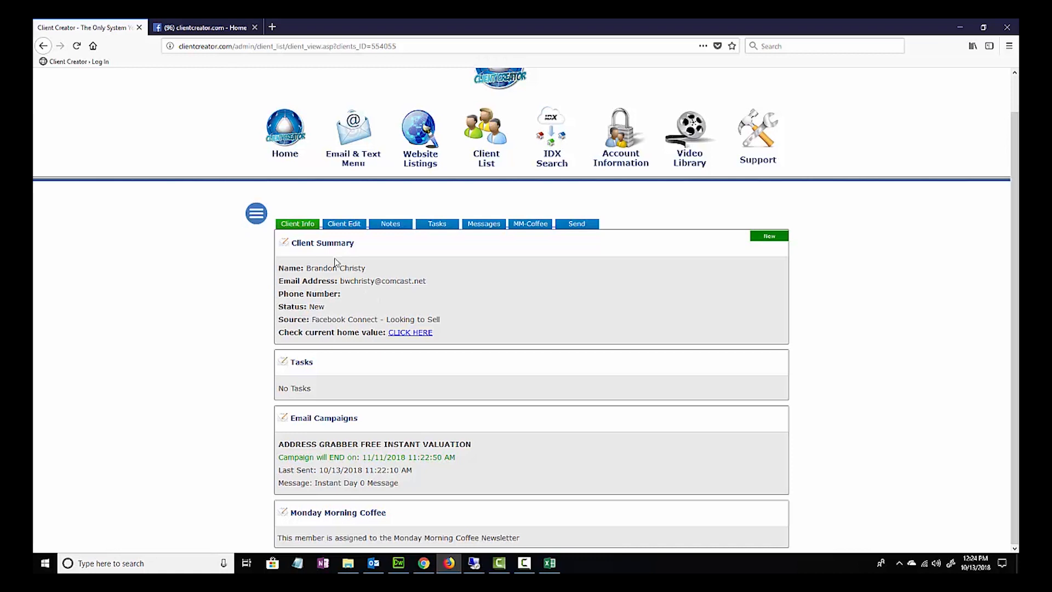
- Open the client's record for editing from the client list and review its Client Info summary
click(254, 213)
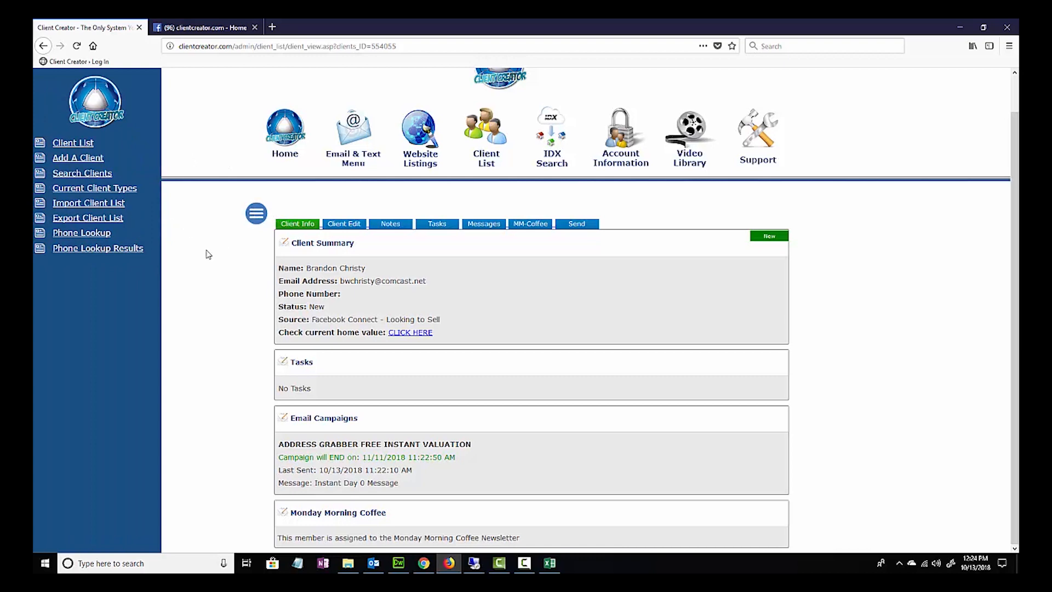
click(487, 154)
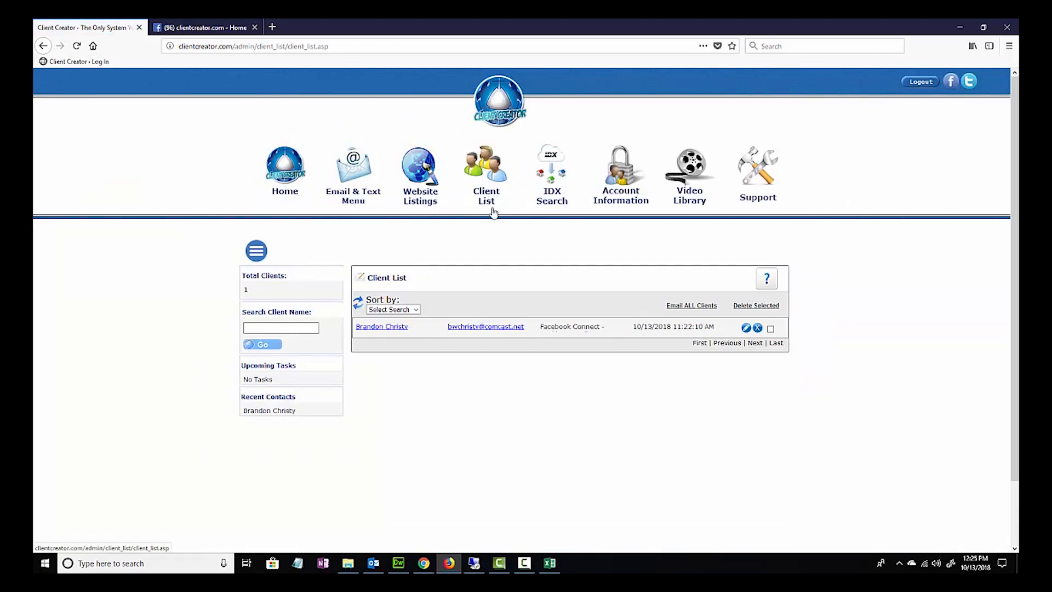
click(746, 329)
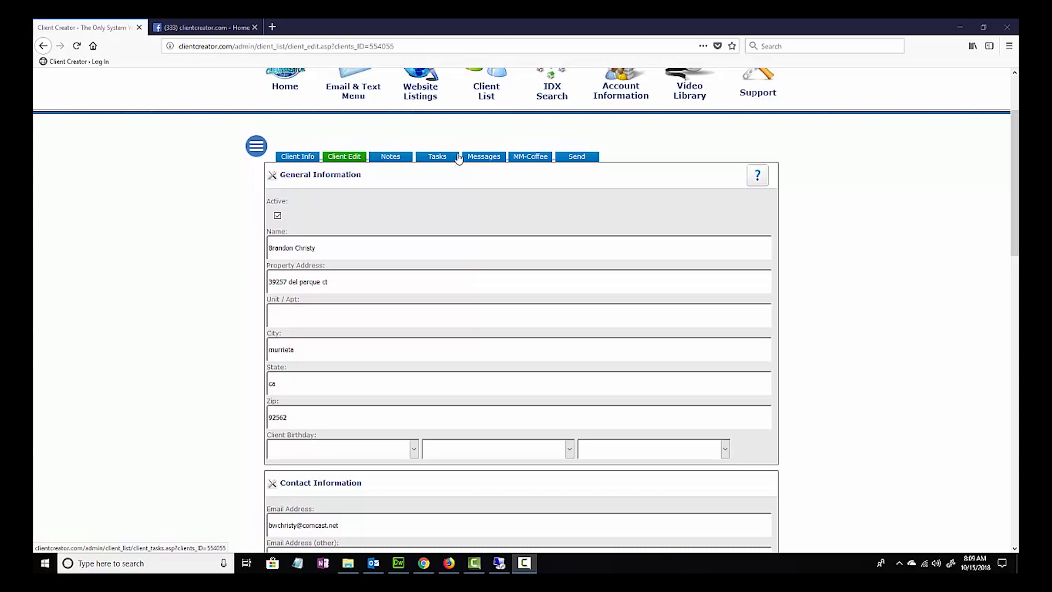
click(296, 158)
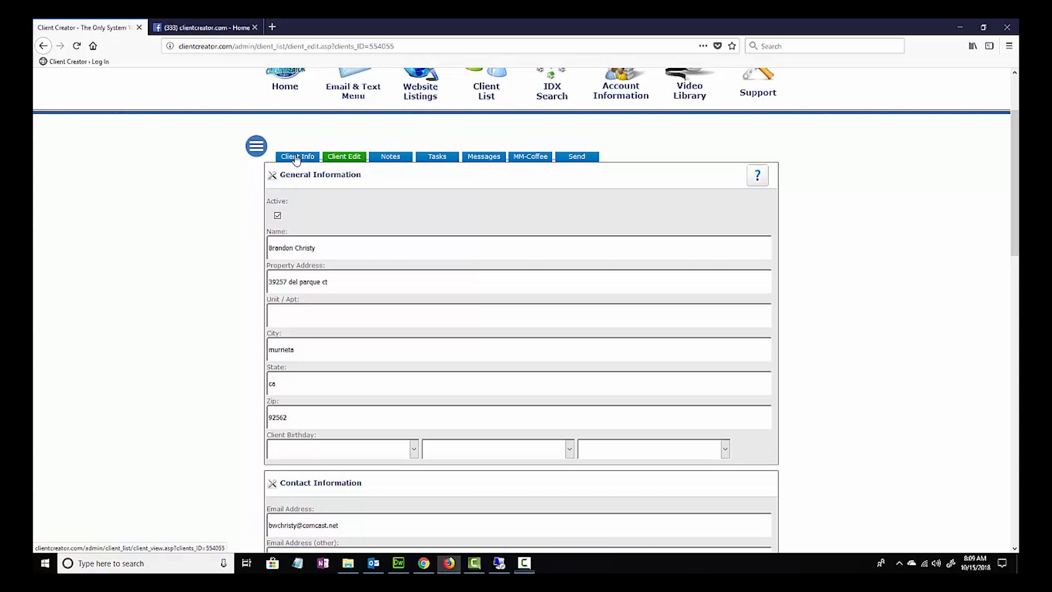
scroll(386, 223, down, 2)
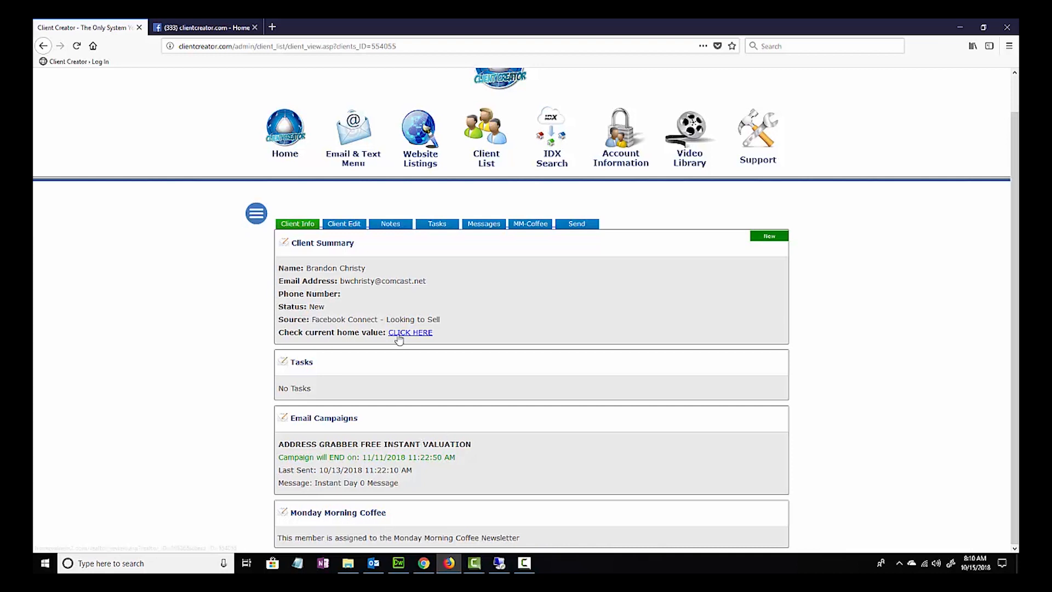
- Open the Client Edit form and fill in the month, day and year of the client's birthday
click(344, 224)
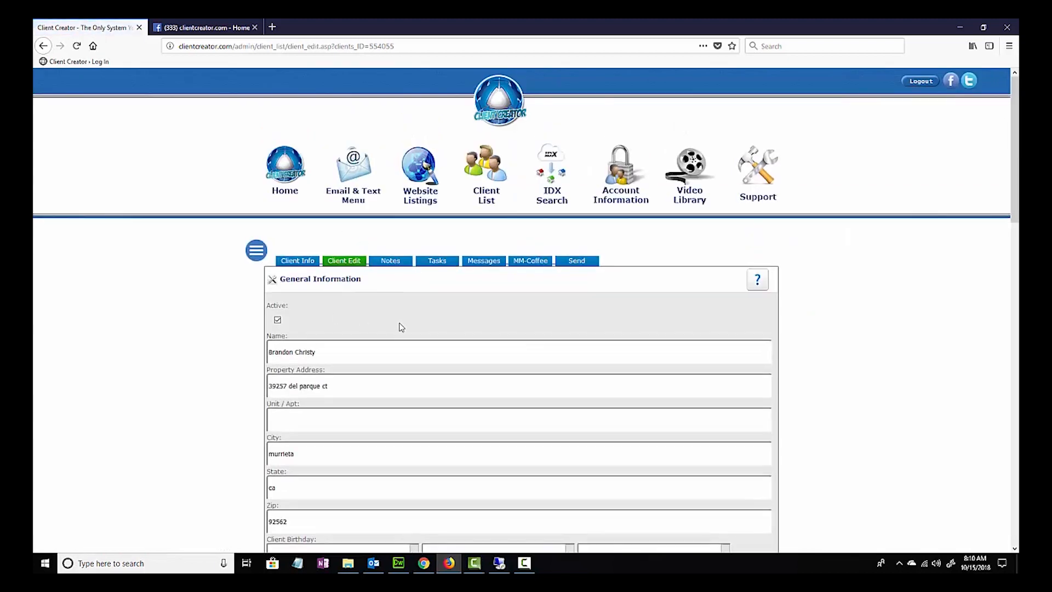
scroll(356, 307, down, 4)
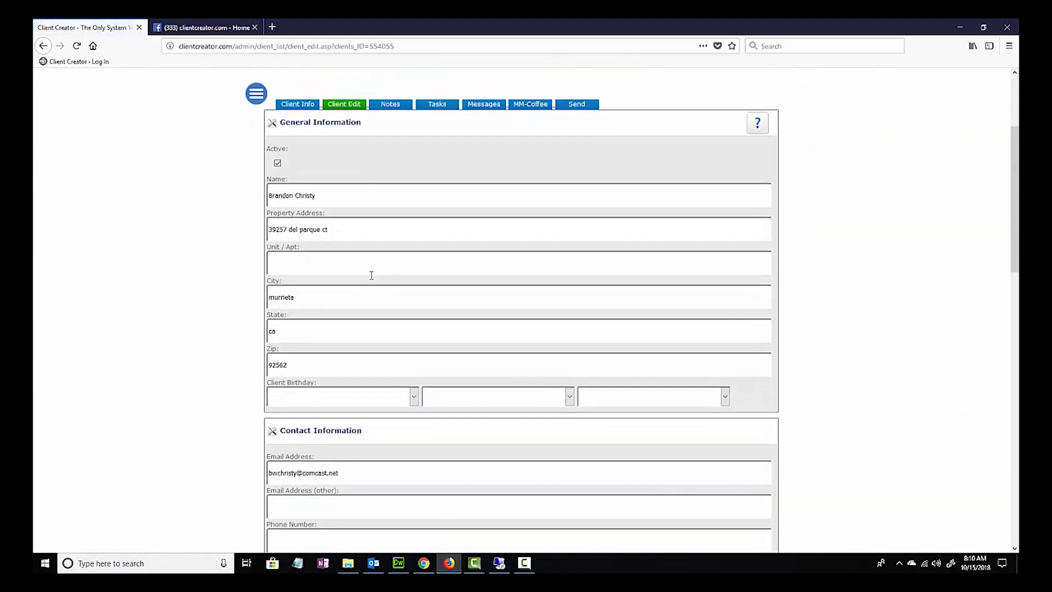
scroll(371, 274, down, 3)
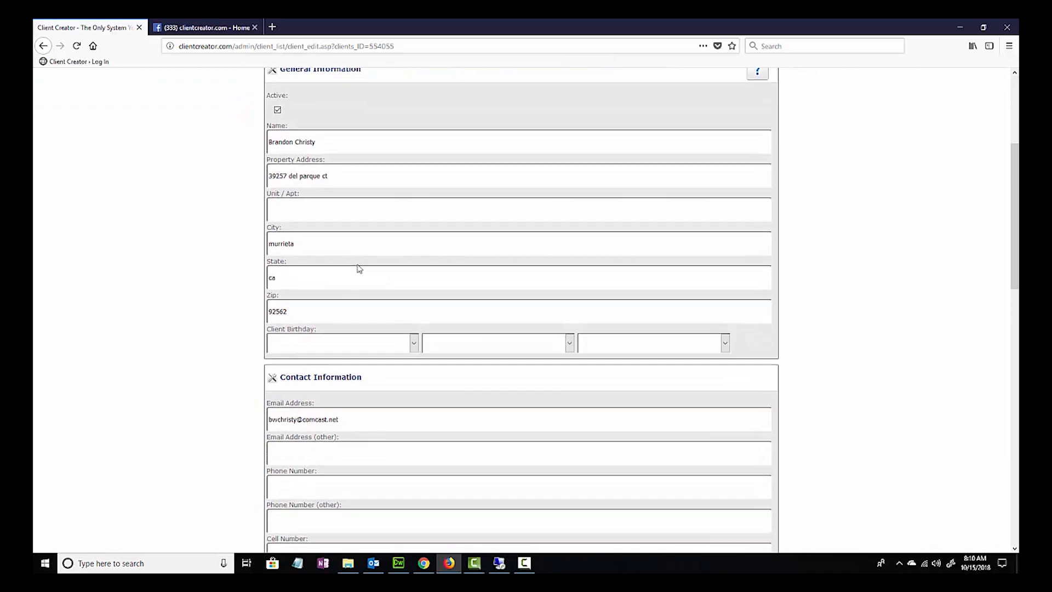
scroll(356, 270, down, 2)
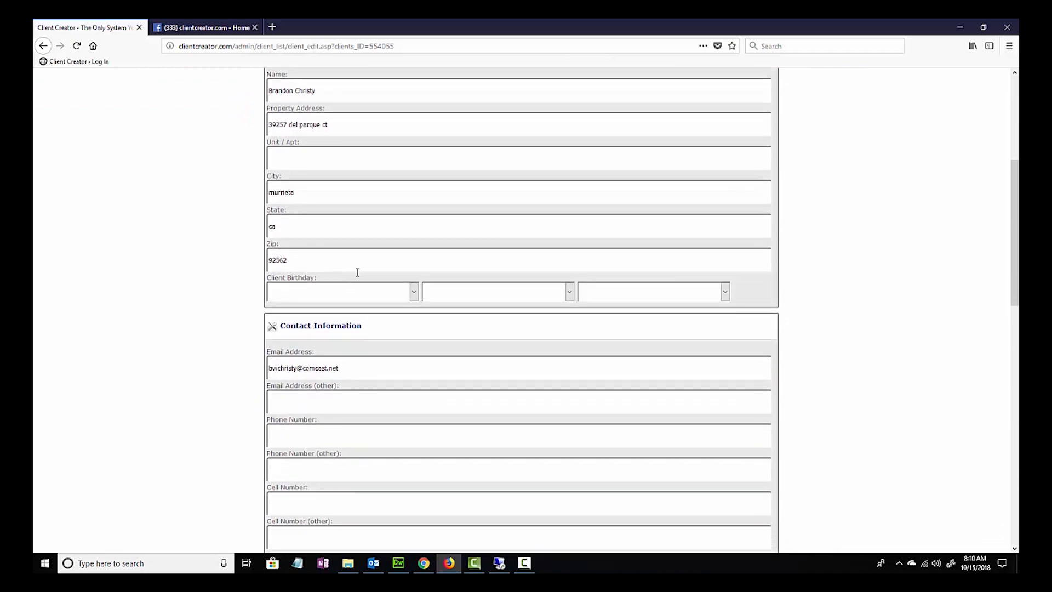
click(415, 294)
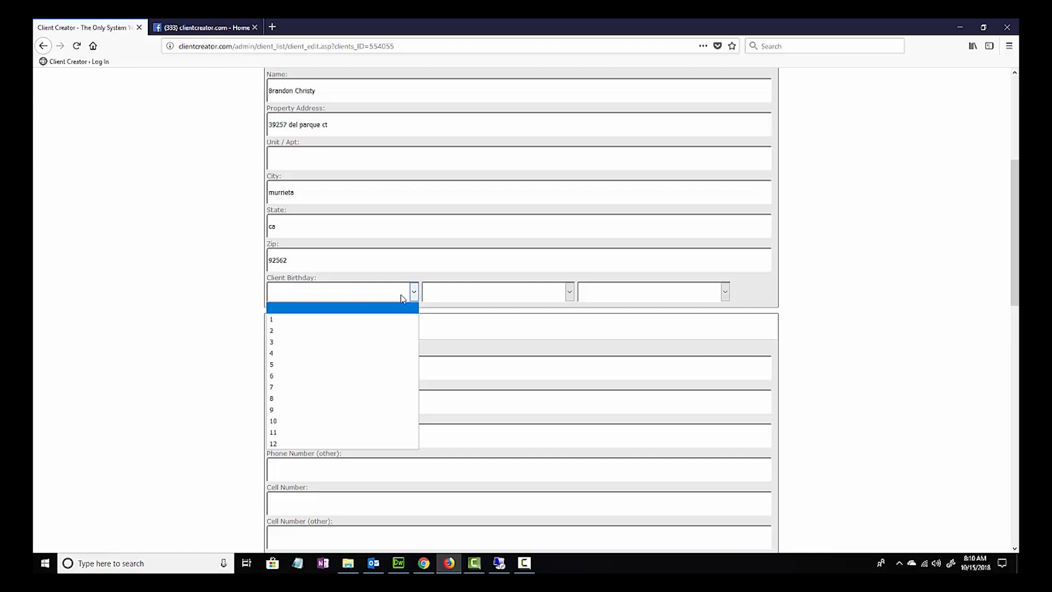
click(347, 332)
click(569, 292)
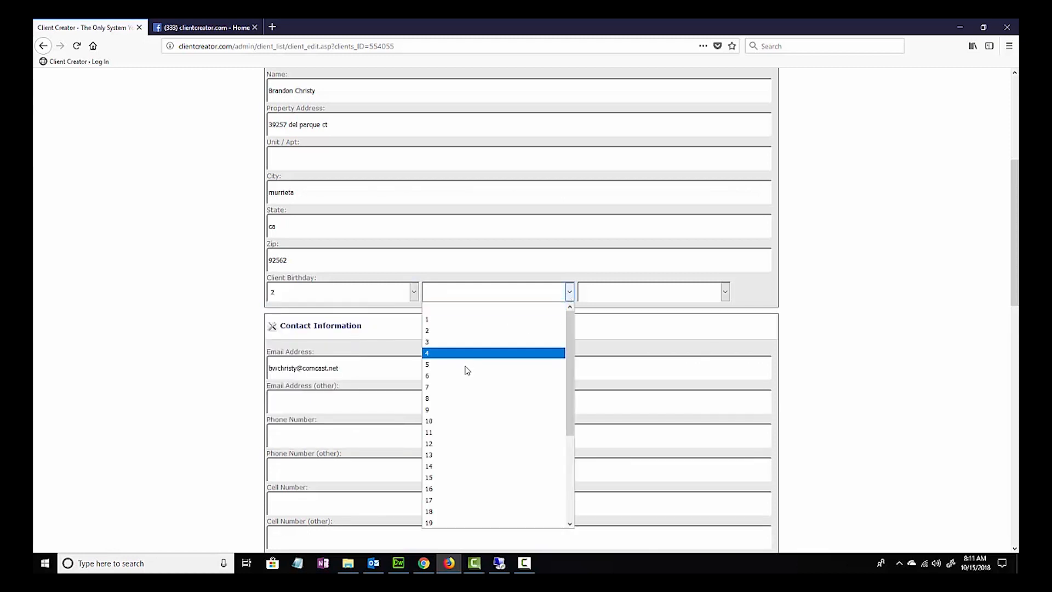
click(466, 421)
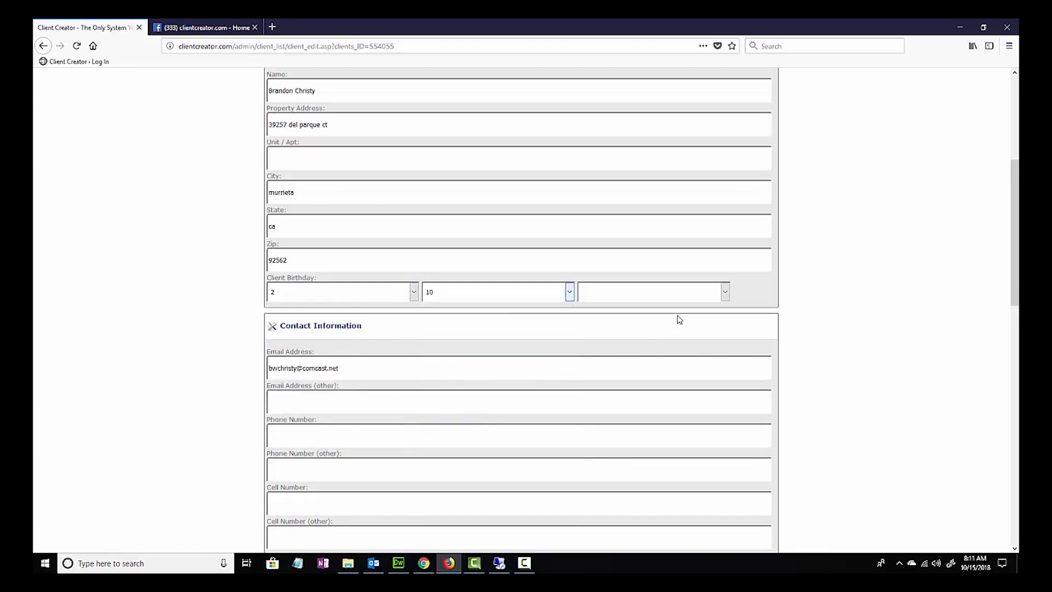
click(725, 292)
scroll(666, 383, down, 10)
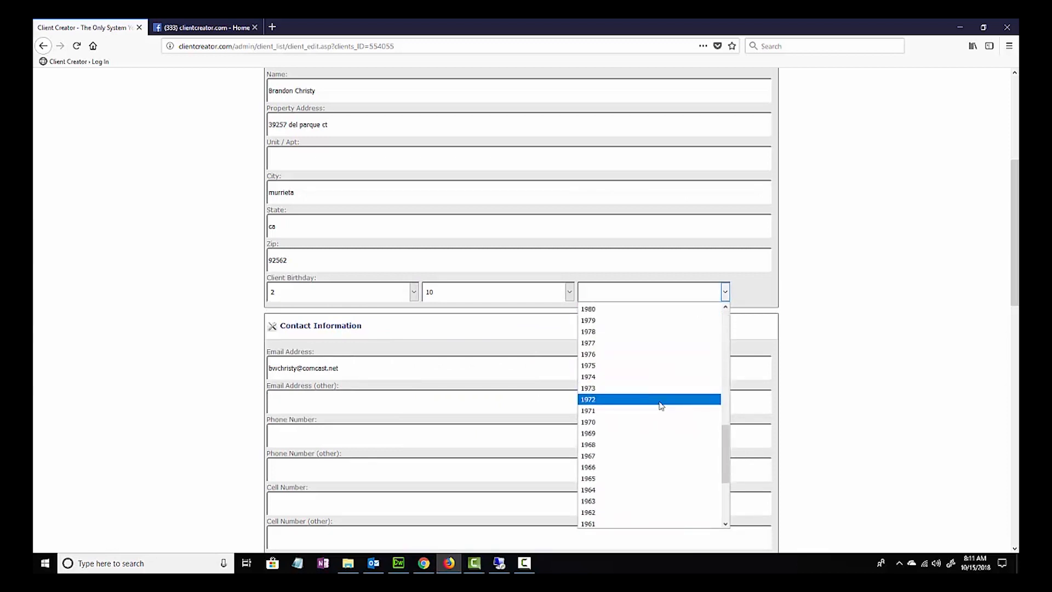
click(629, 388)
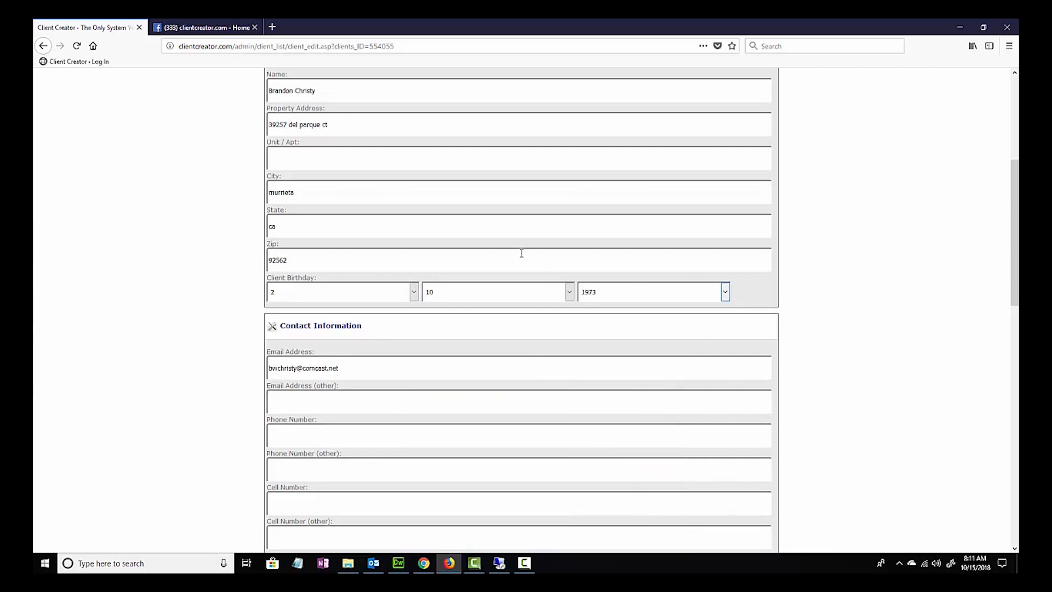
- Examine the email address, phone number and cell number fields under Contact Information
scroll(337, 335, down, 1)
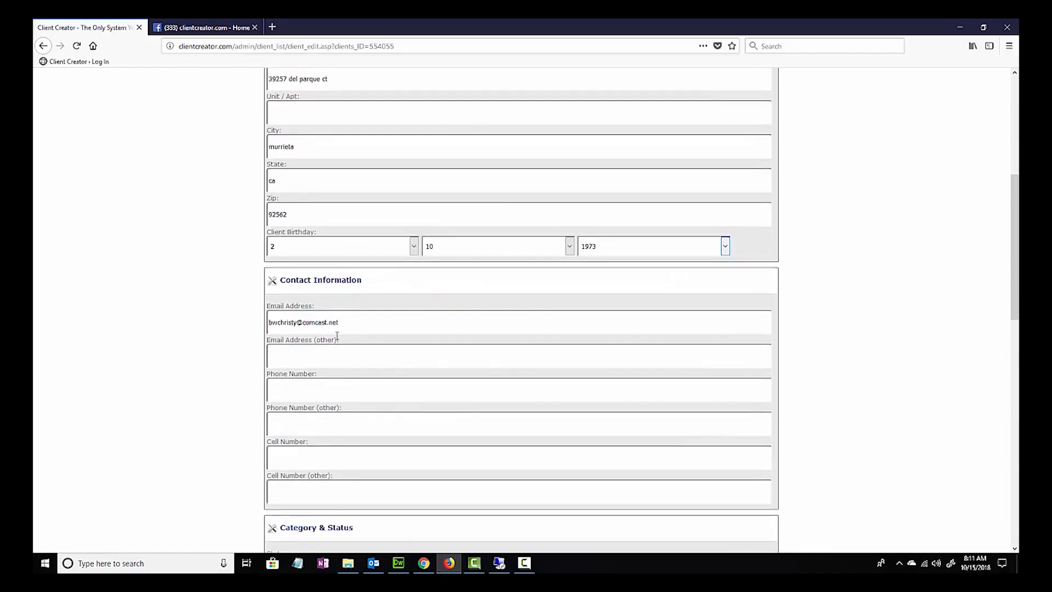
scroll(293, 335, down, 1)
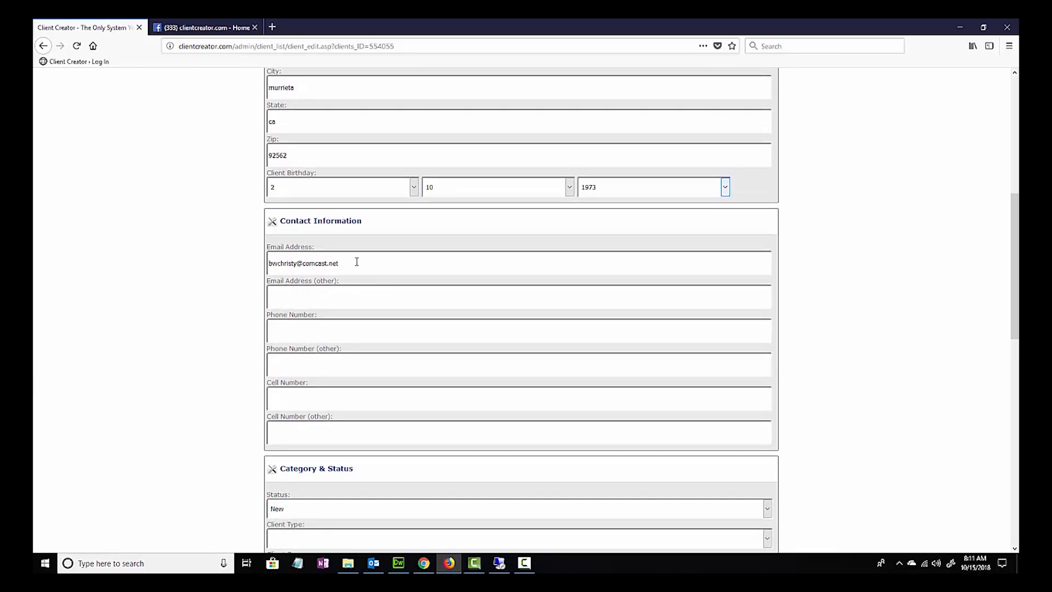
drag(356, 261, 257, 257)
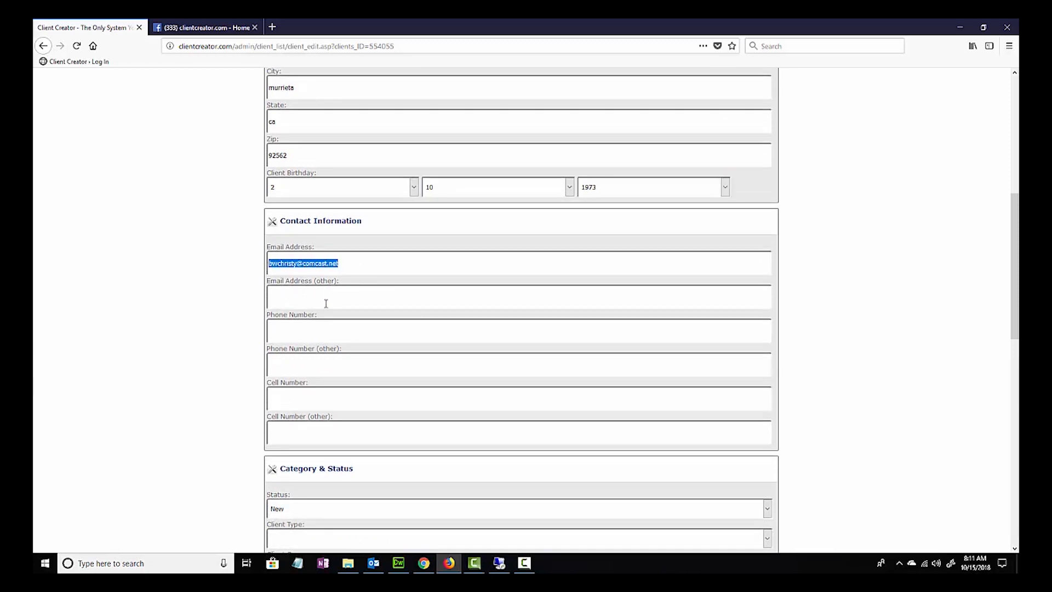
click(319, 337)
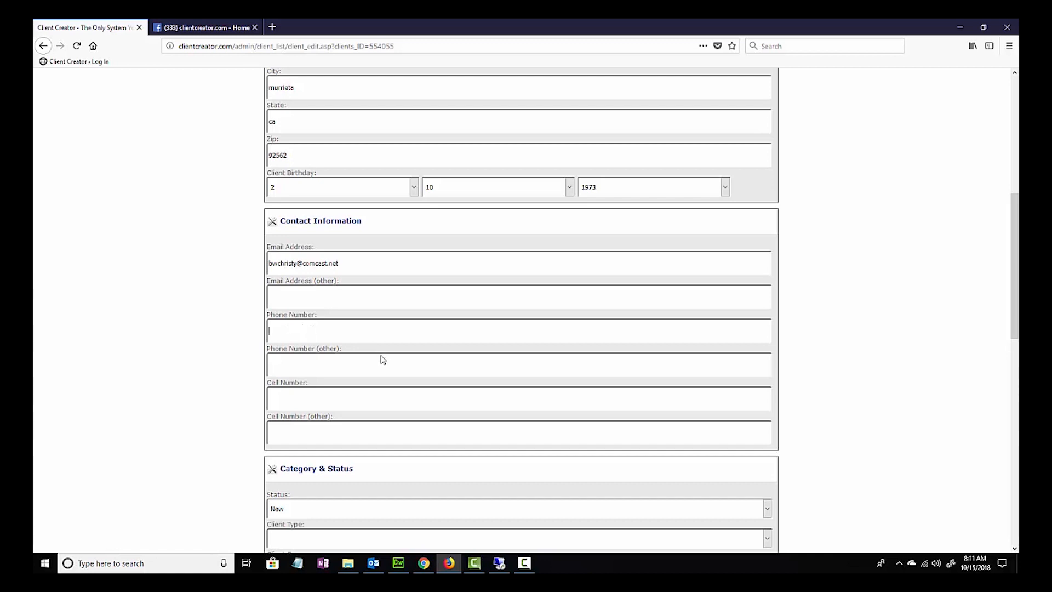
click(335, 399)
- Set the client type to Seller under Category & Status
scroll(376, 419, down, 4)
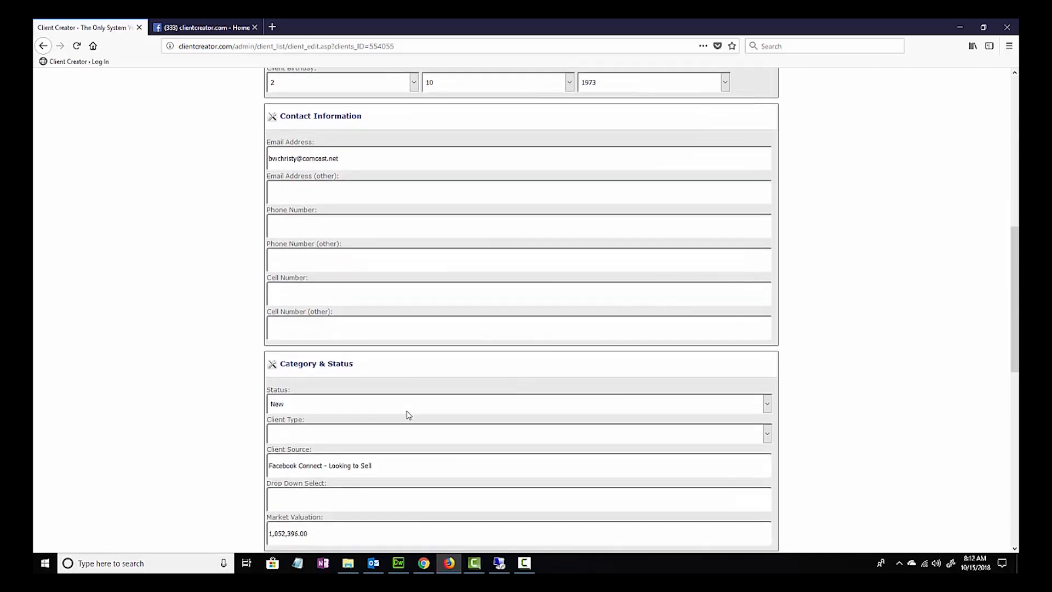
scroll(434, 421, down, 3)
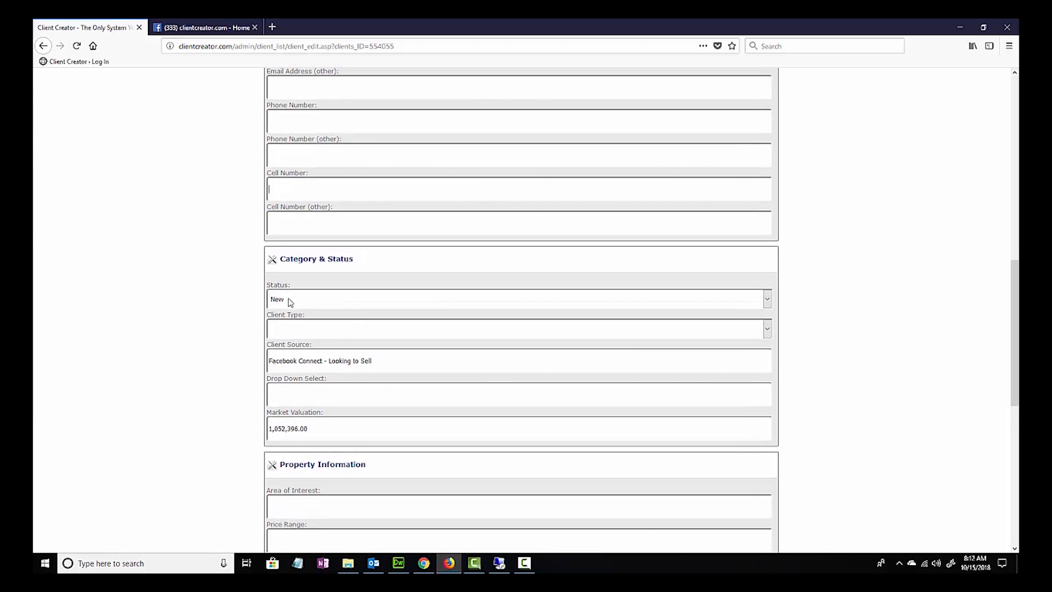
click(319, 334)
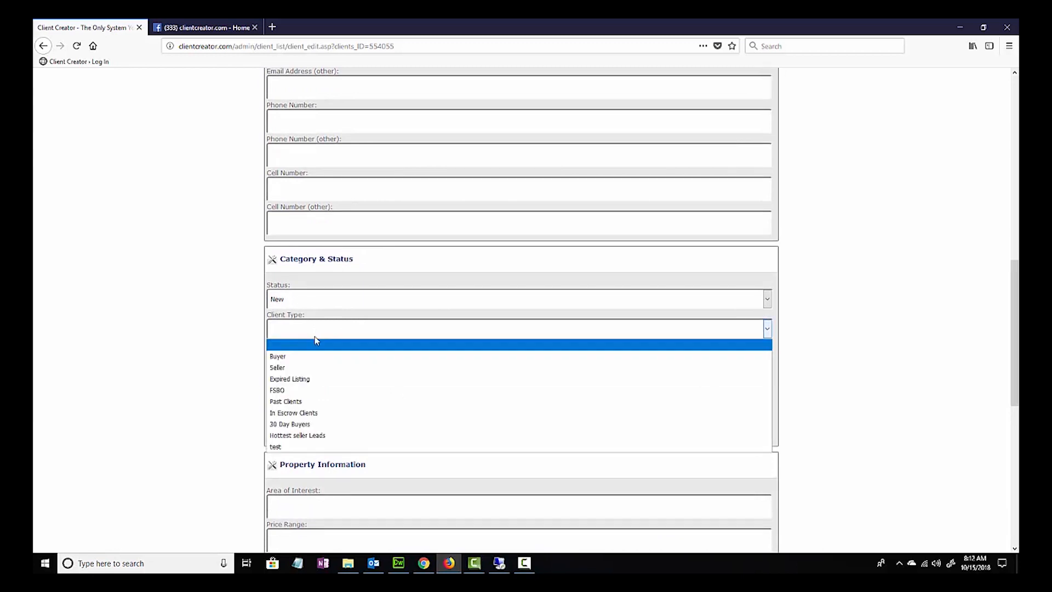
click(310, 369)
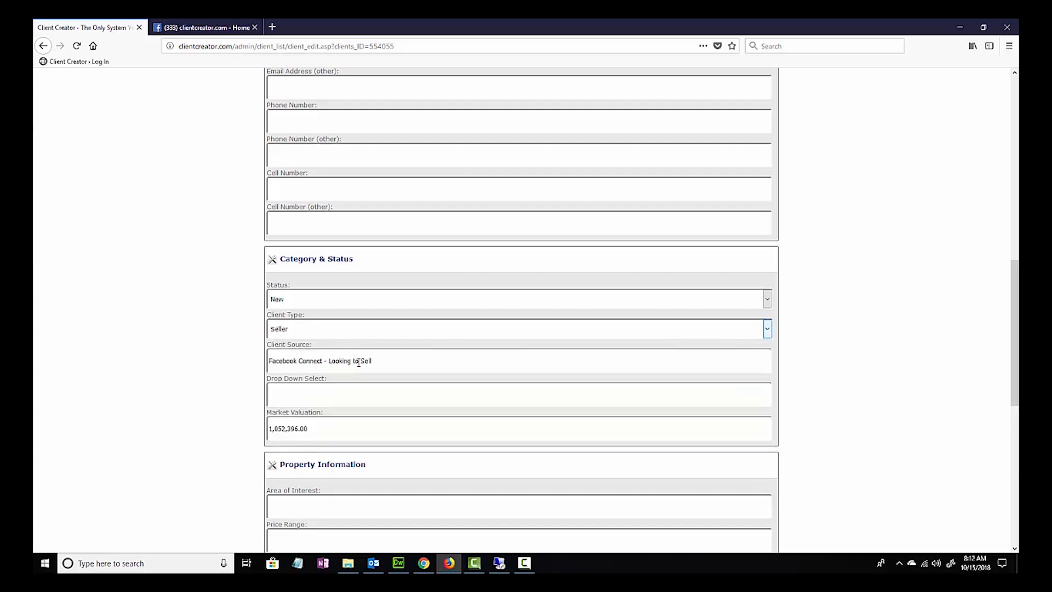
- Examine the remaining Category & Status fields, the Property Information fields and the Other Information section
scroll(389, 366, down, 3)
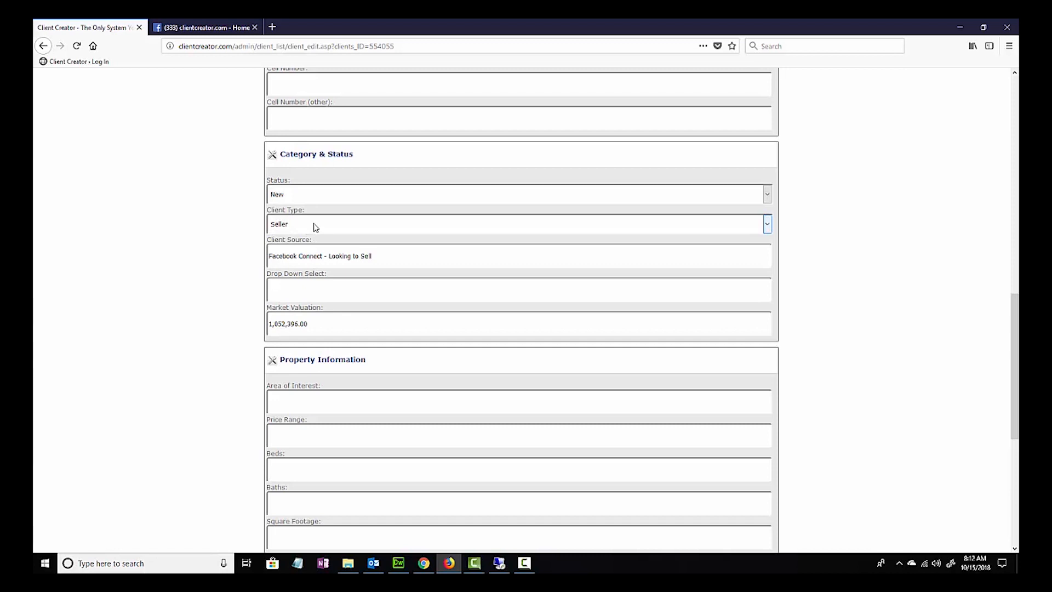
click(316, 227)
click(316, 227)
click(285, 288)
scroll(336, 293, down, 3)
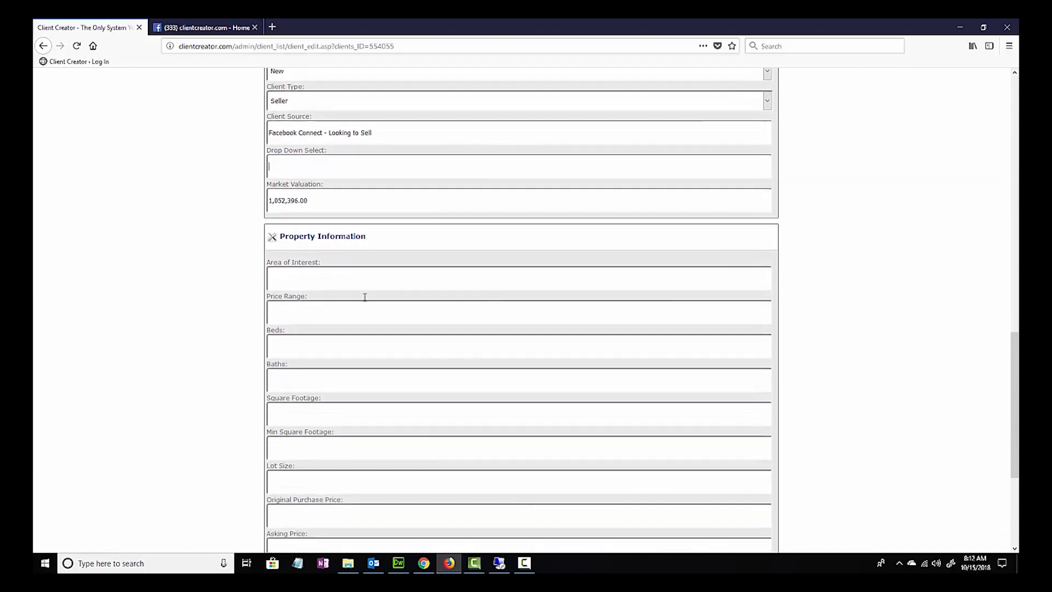
scroll(364, 297, down, 2)
scroll(383, 370, down, 3)
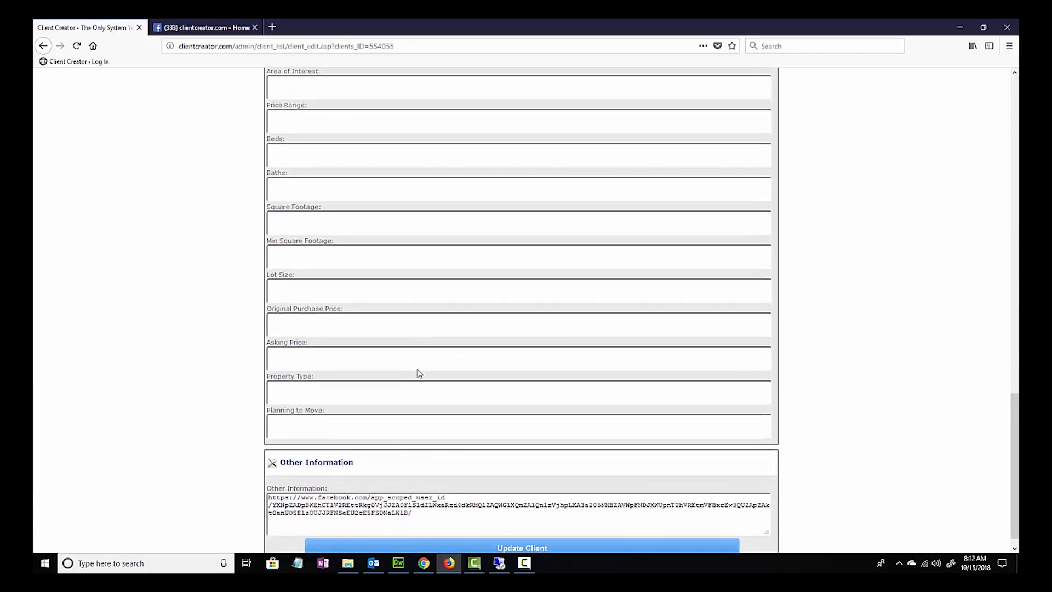
scroll(399, 359, down, 1)
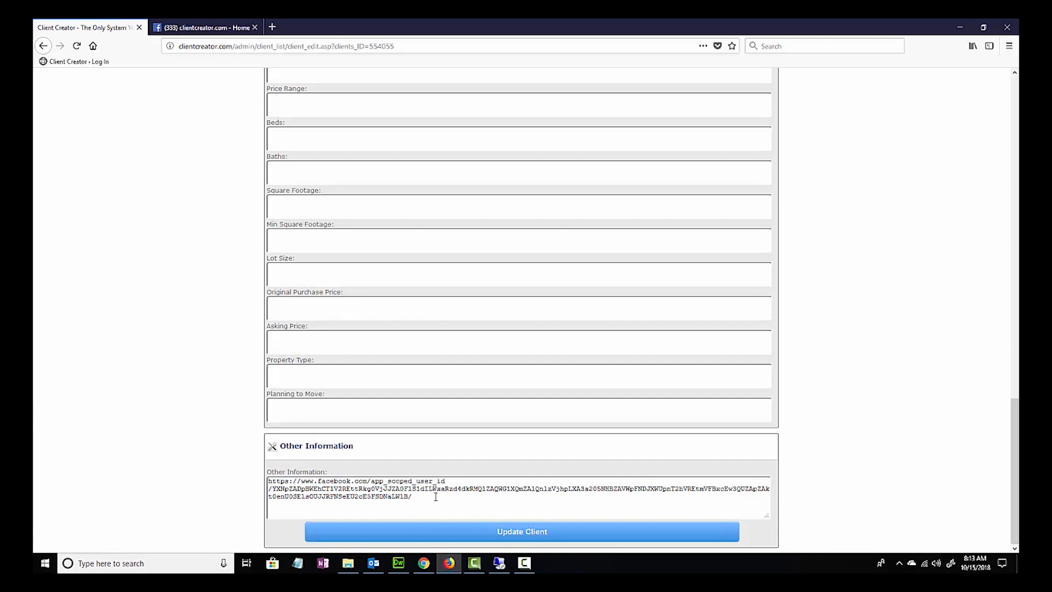
- View the Facebook profile linked in Other Information in a new browser tab, and return to the client's edit form
drag(436, 498, 267, 481)
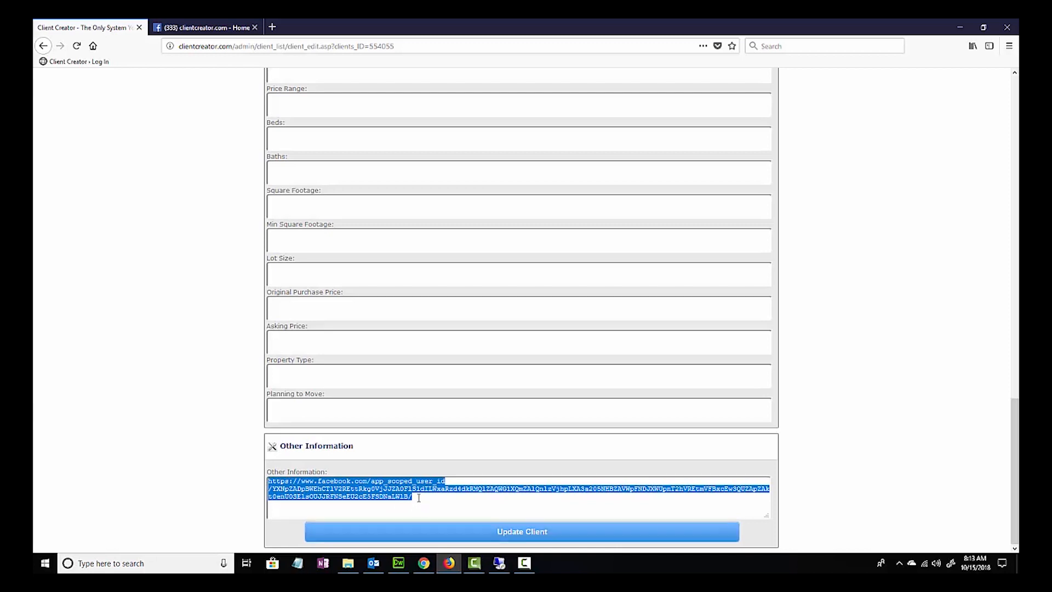
click(273, 27)
key(ctrl+v)
key(Return)
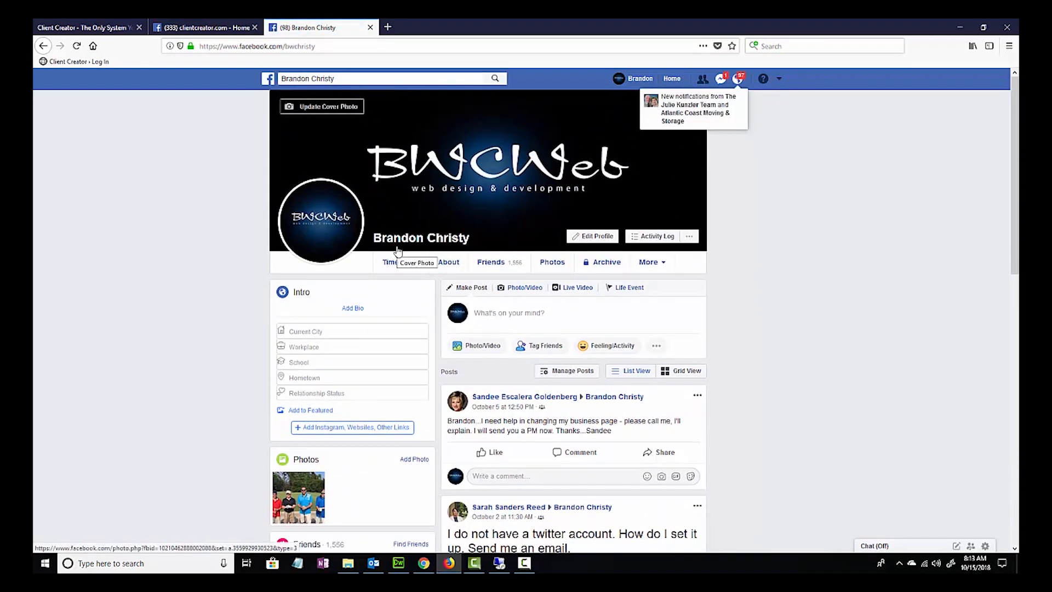
click(88, 27)
scroll(346, 222, up, 5)
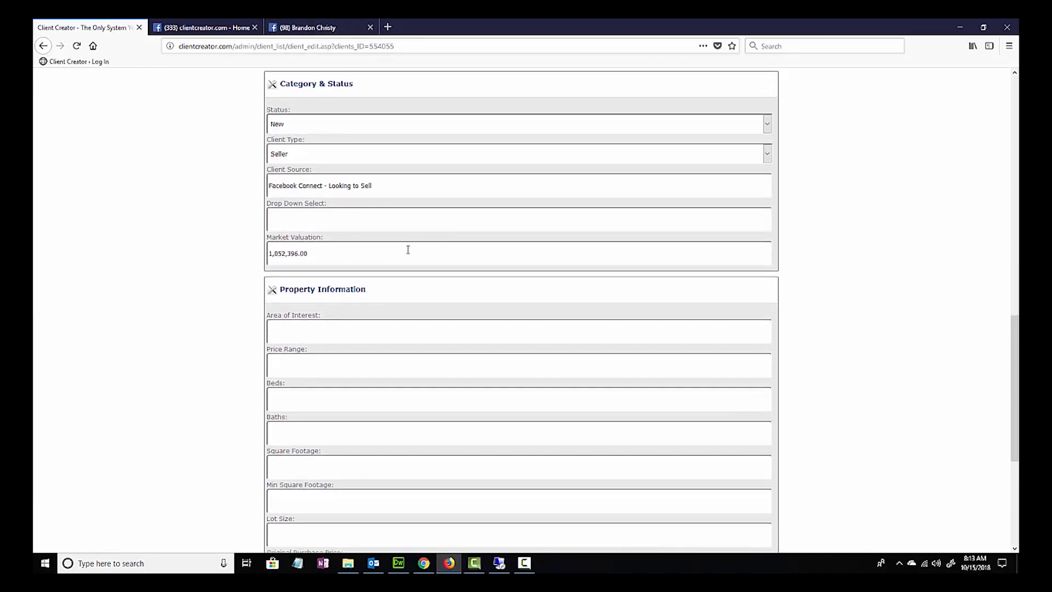
- Compare the Facebook profile link in Other Information with the opened profile page, and close the profile's browser tab
scroll(408, 250, down, 5)
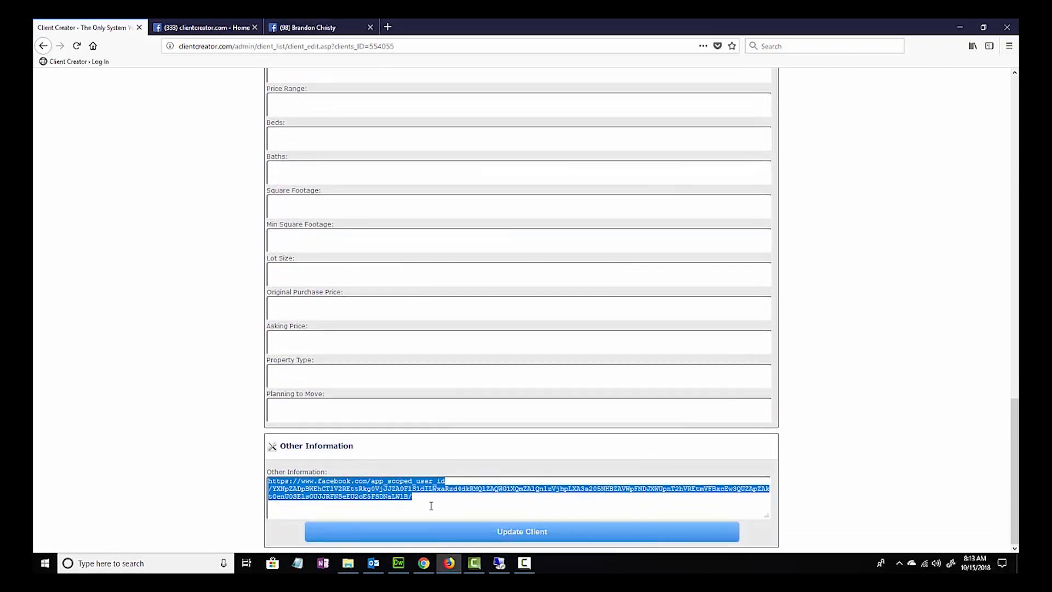
click(309, 27)
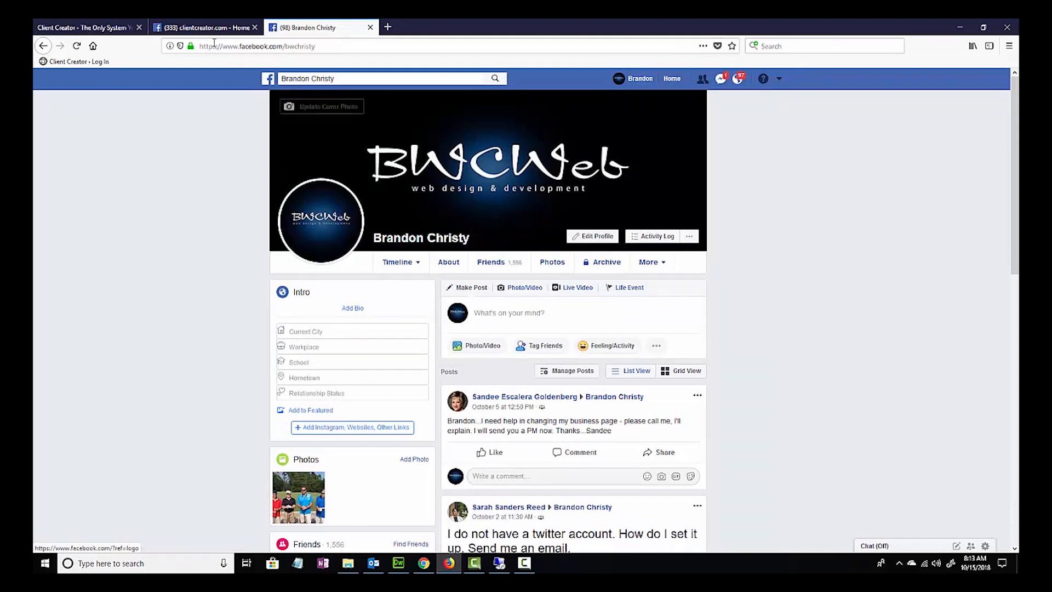
click(110, 32)
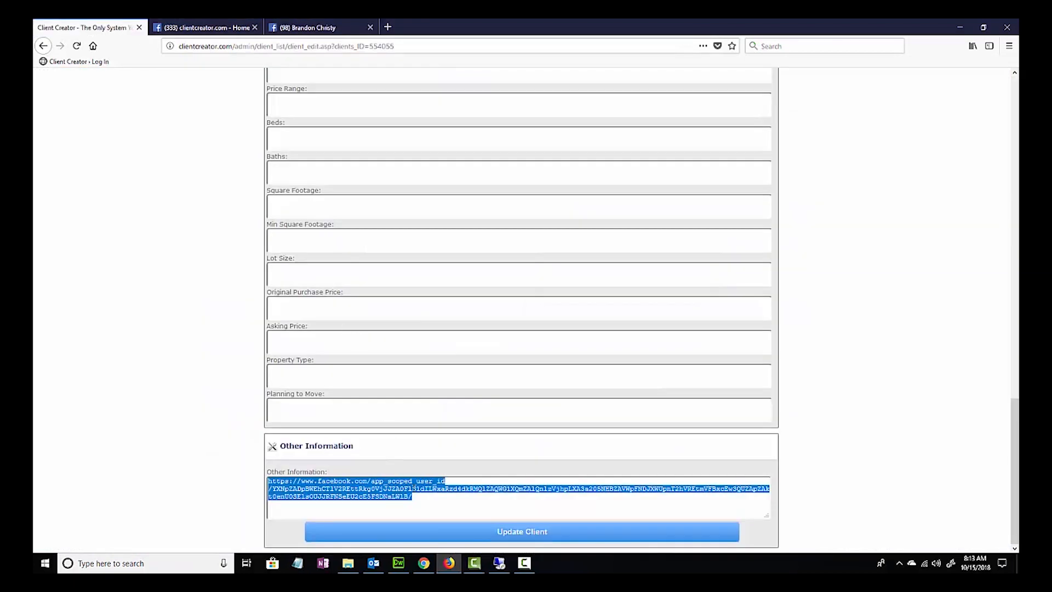
click(426, 499)
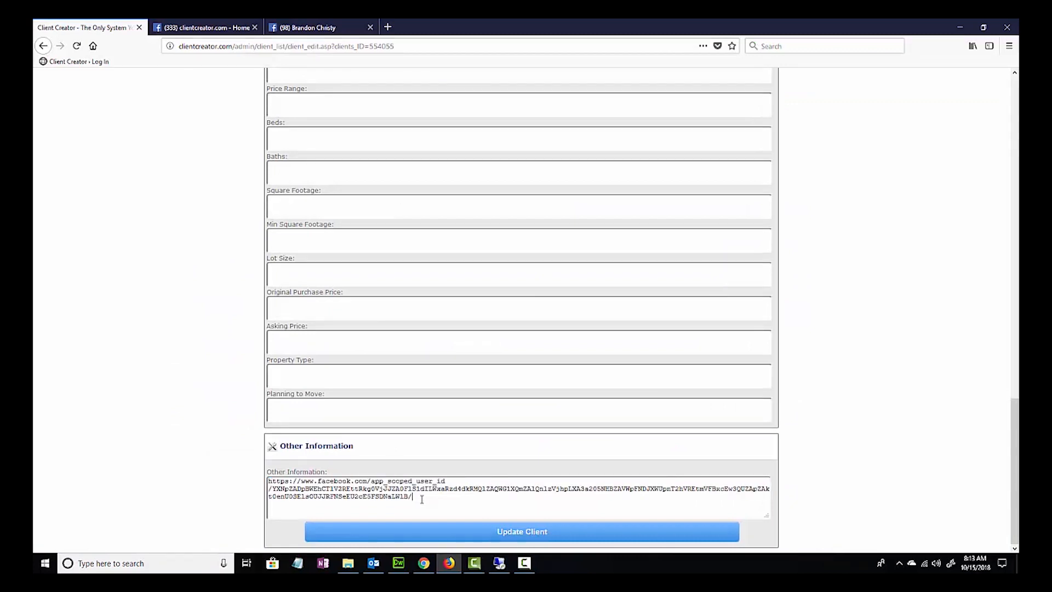
drag(422, 498, 270, 482)
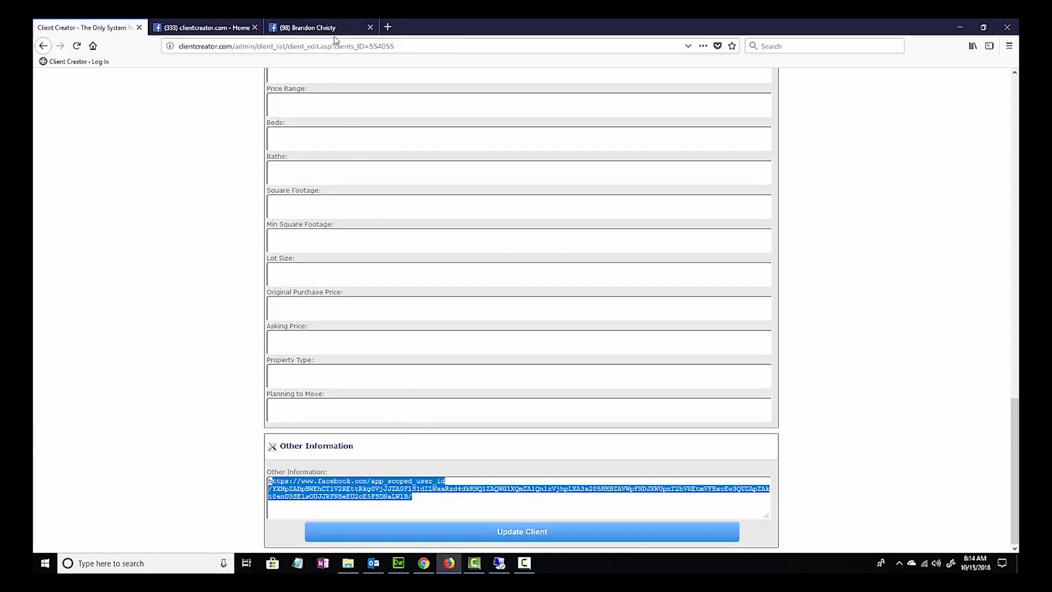
click(370, 27)
- Add a client note reading "Looking to buy in December" and reload the client's notes
scroll(208, 157, up, 20)
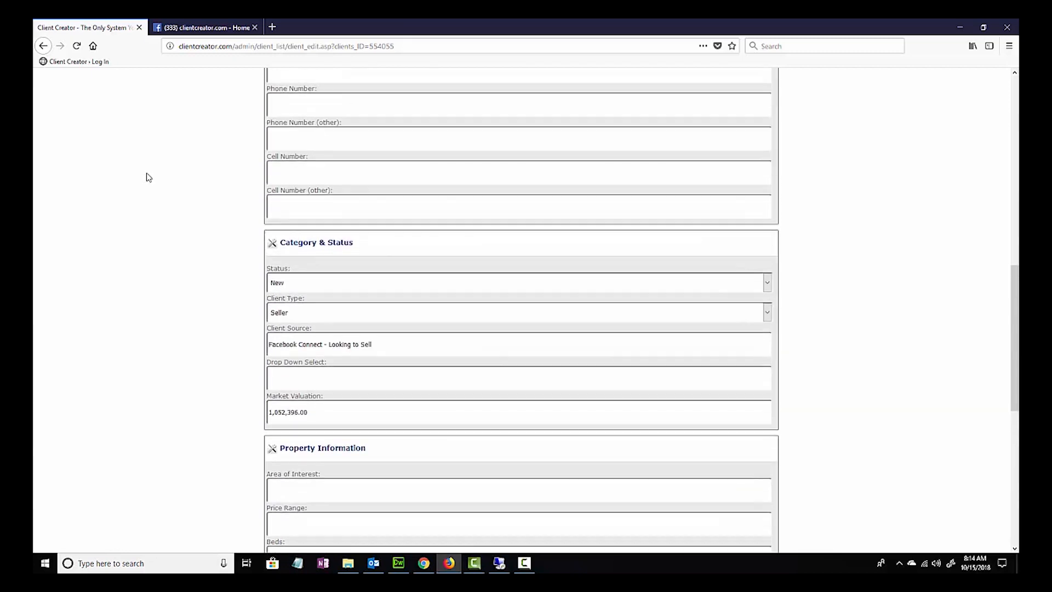
scroll(187, 180, up, 6)
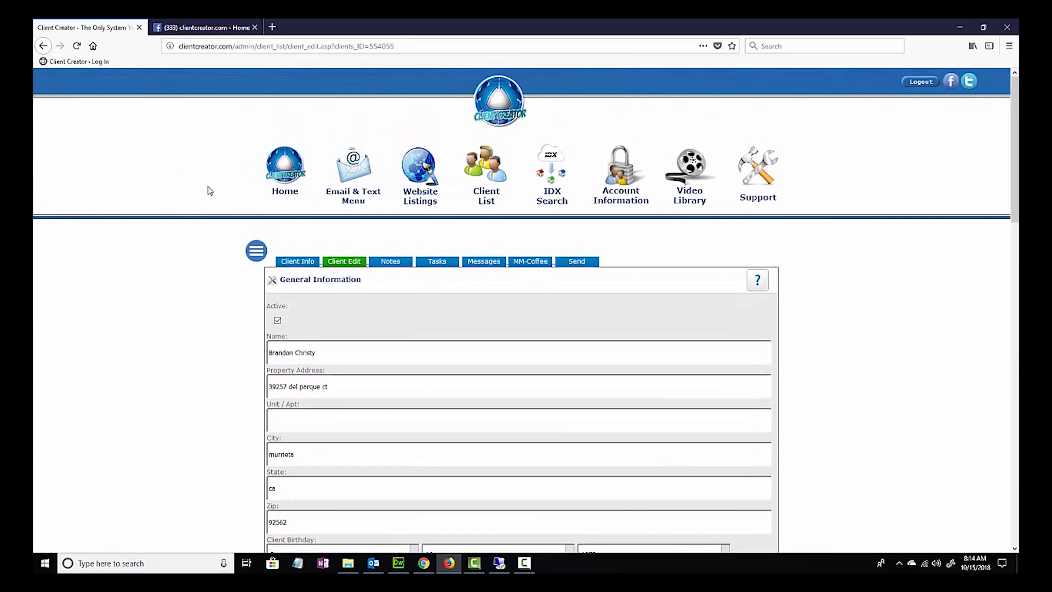
click(397, 263)
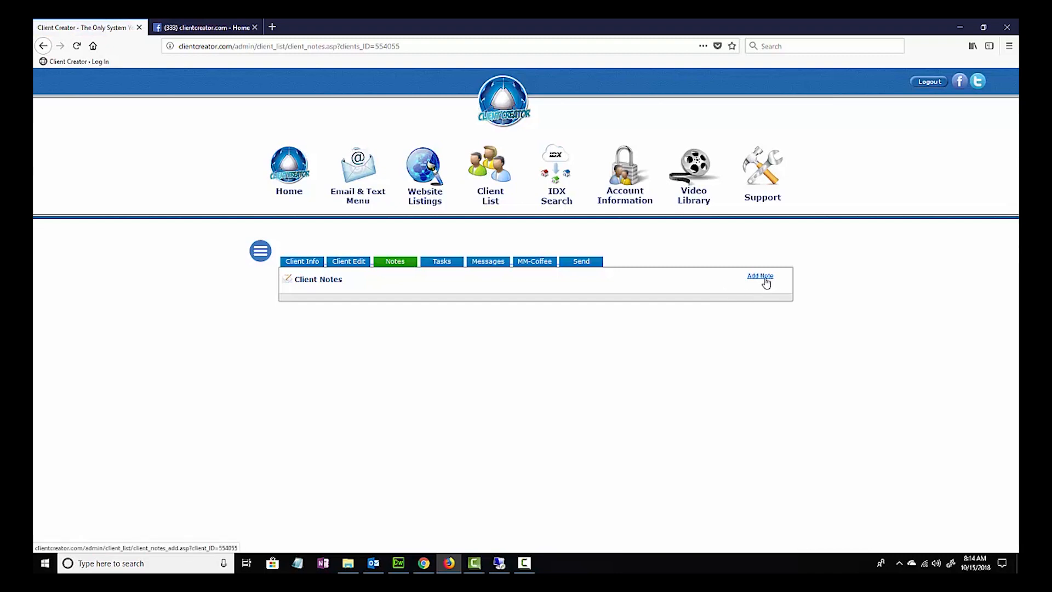
click(764, 279)
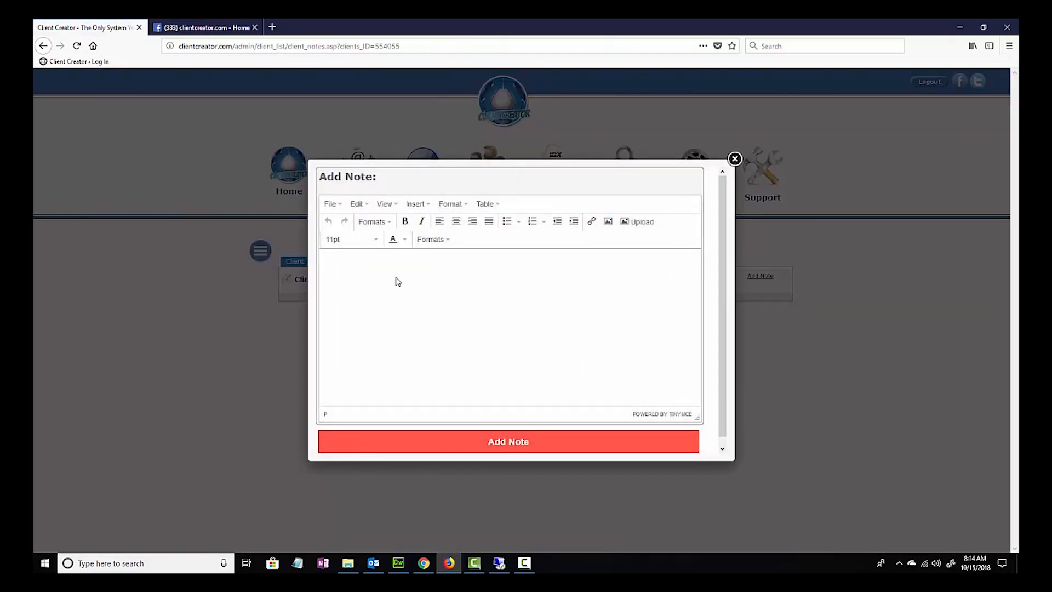
text(Looking to buy in December)
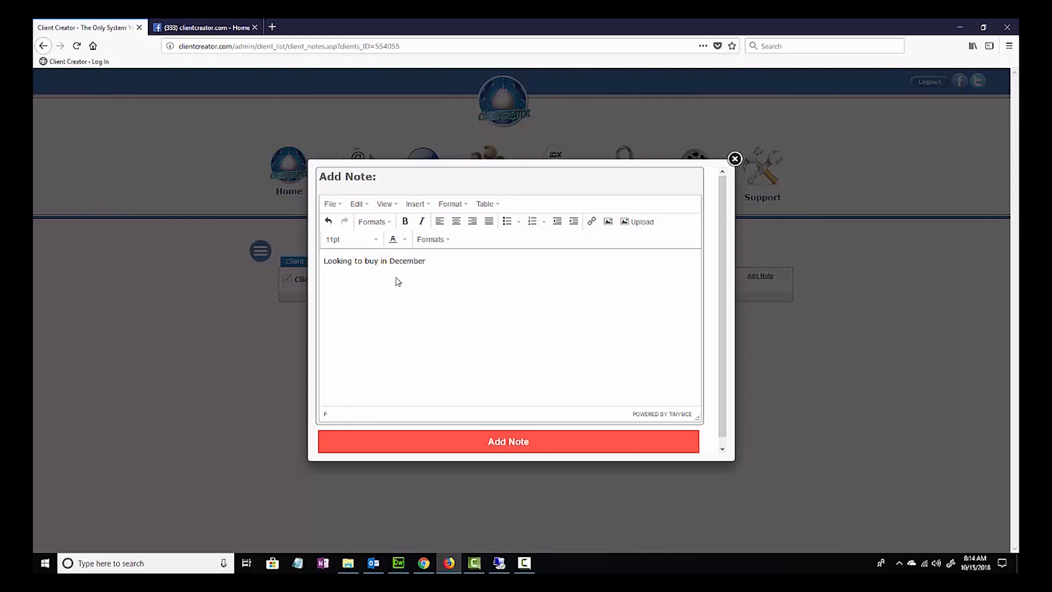
click(522, 447)
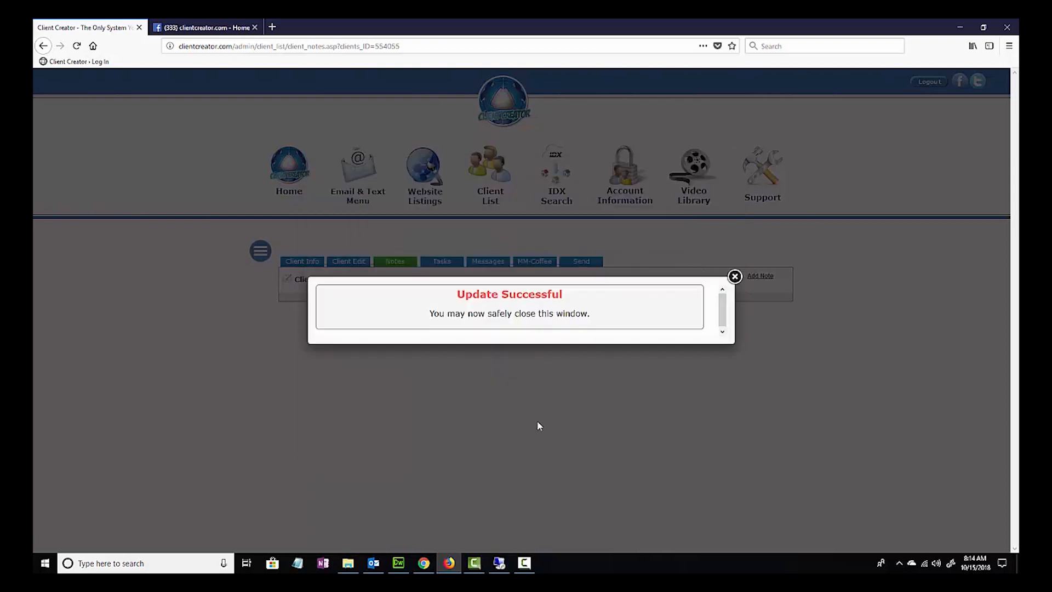
click(735, 276)
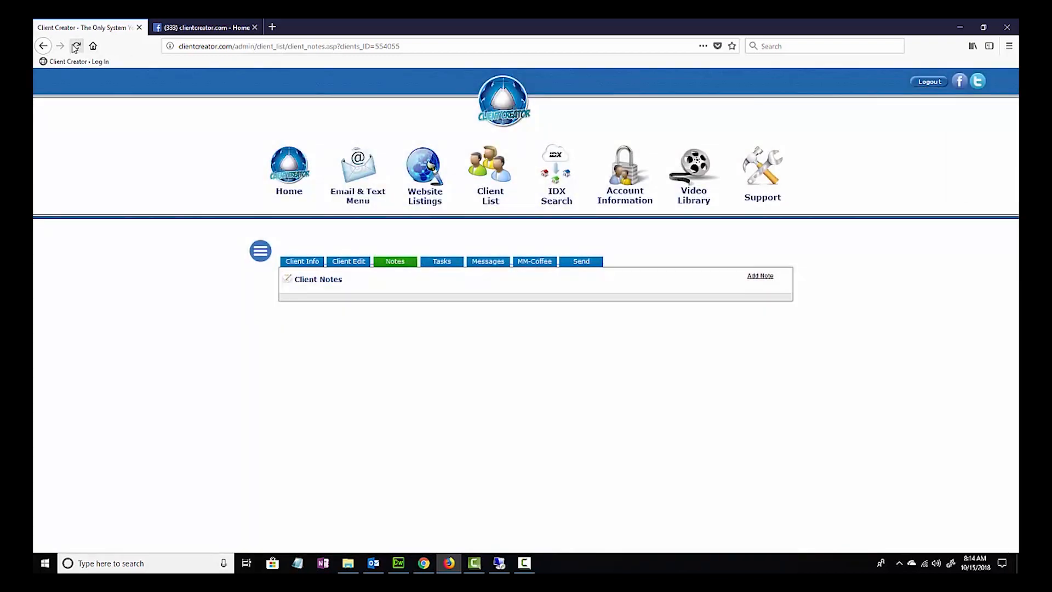
click(76, 45)
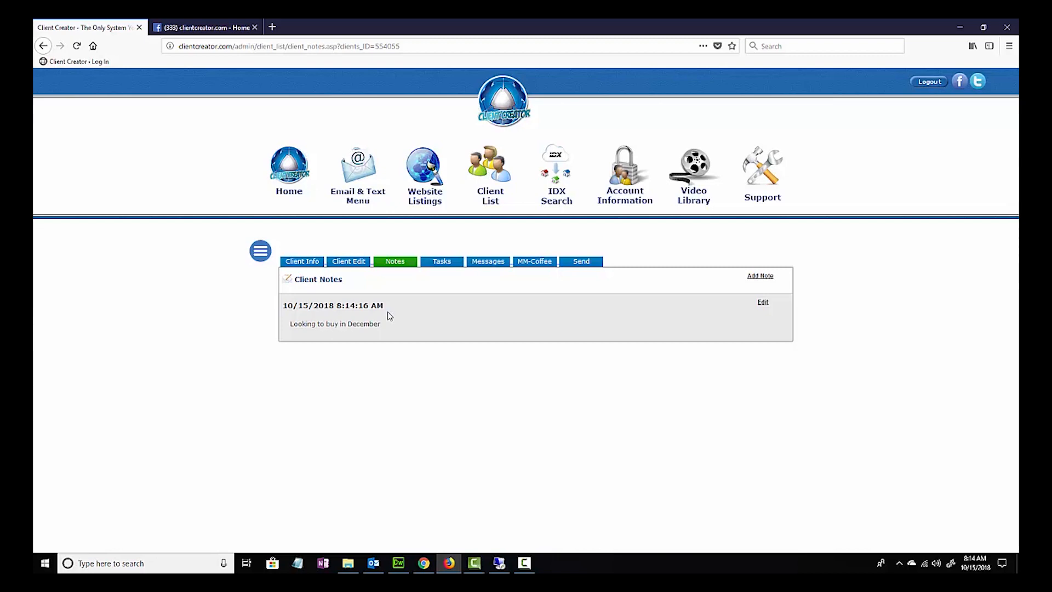
- Start a new task for the client with start date 2018-10-17 and start time 8:00am
click(443, 262)
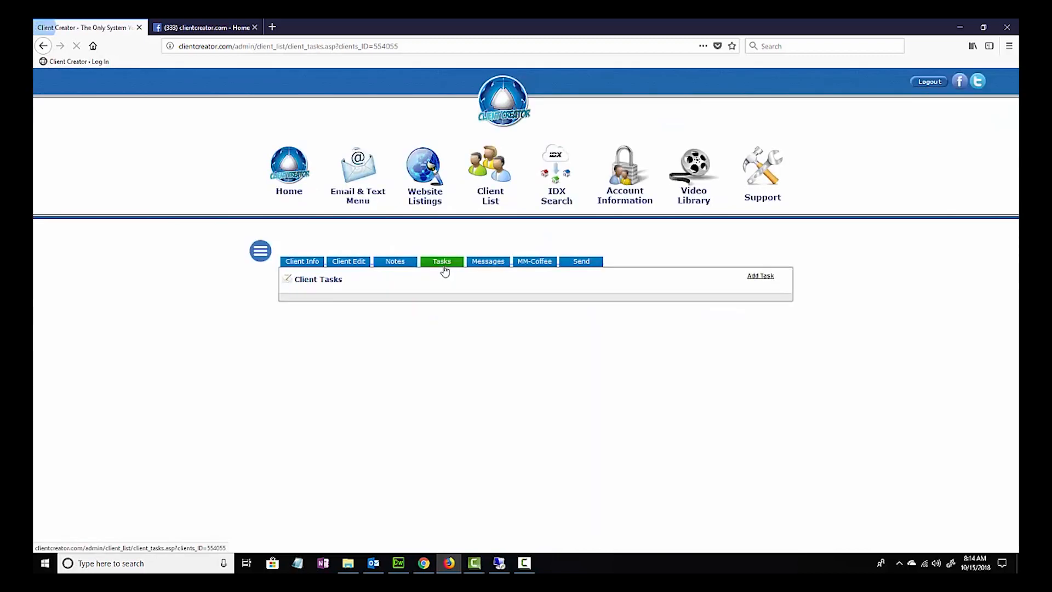
click(759, 277)
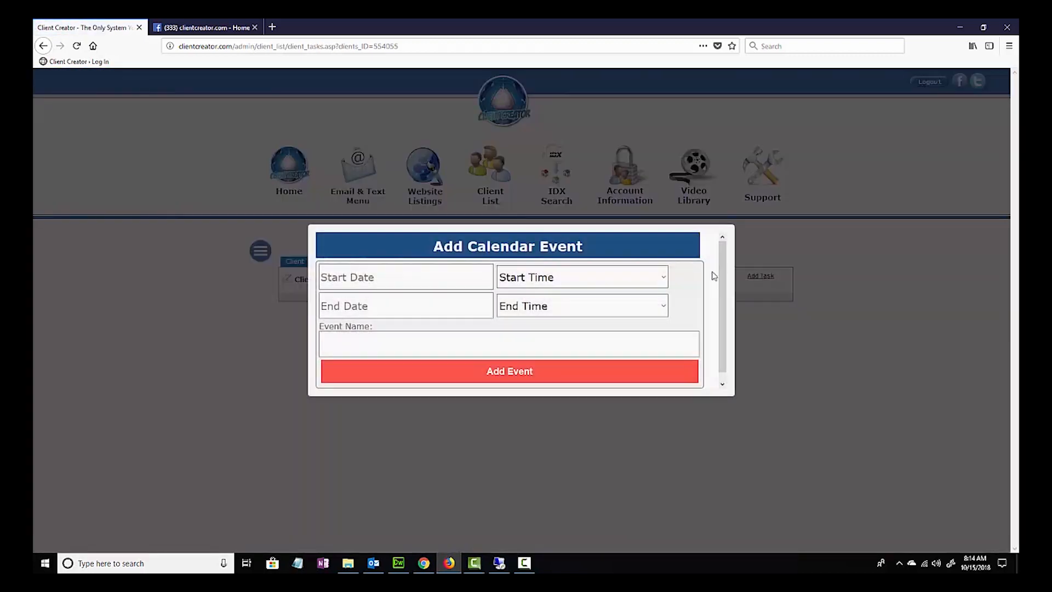
click(437, 276)
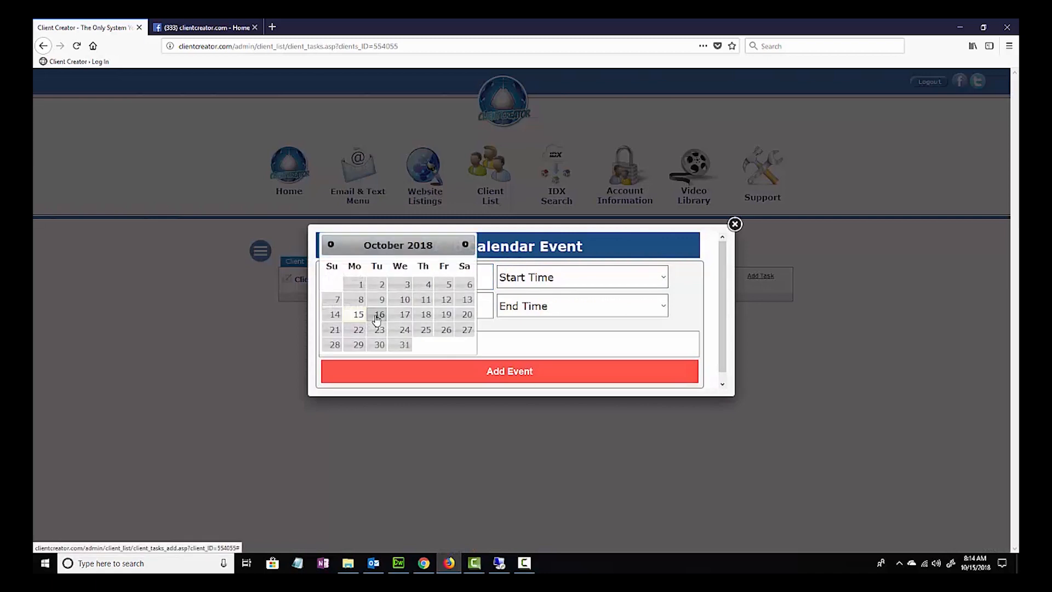
click(405, 317)
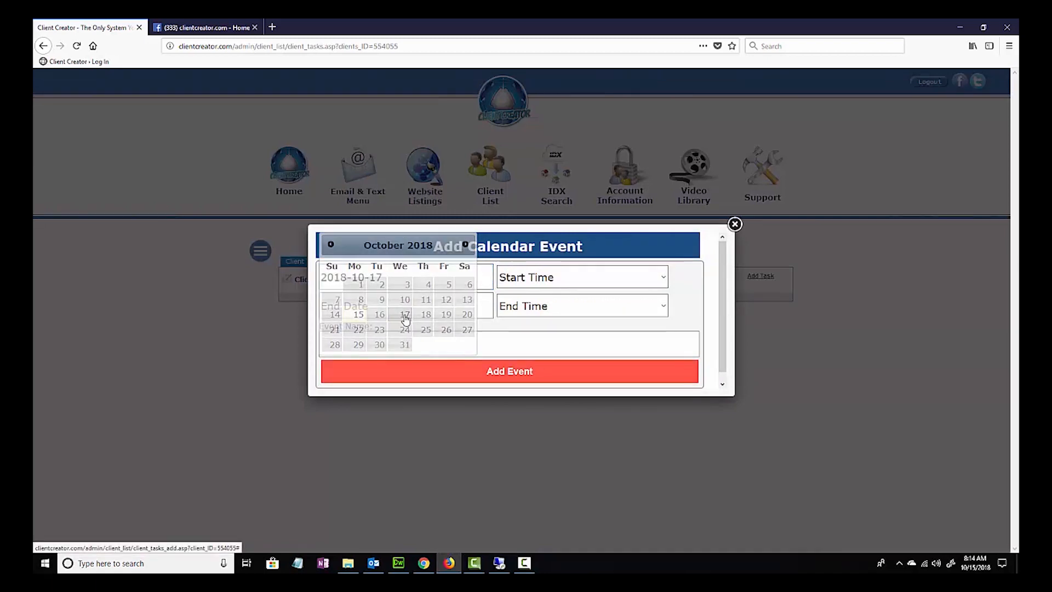
click(565, 281)
scroll(568, 345, down, 3)
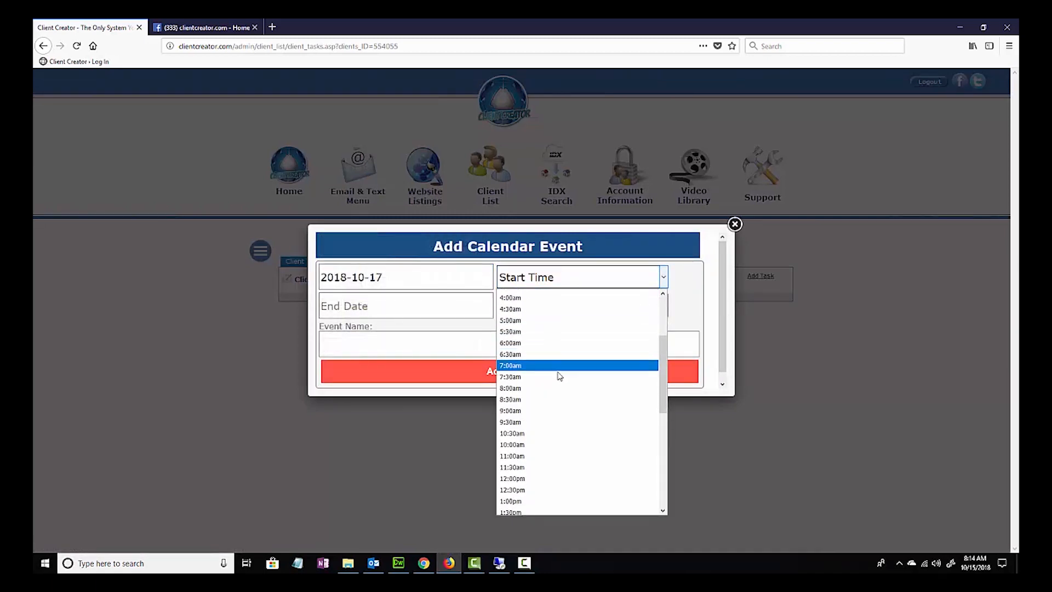
click(556, 389)
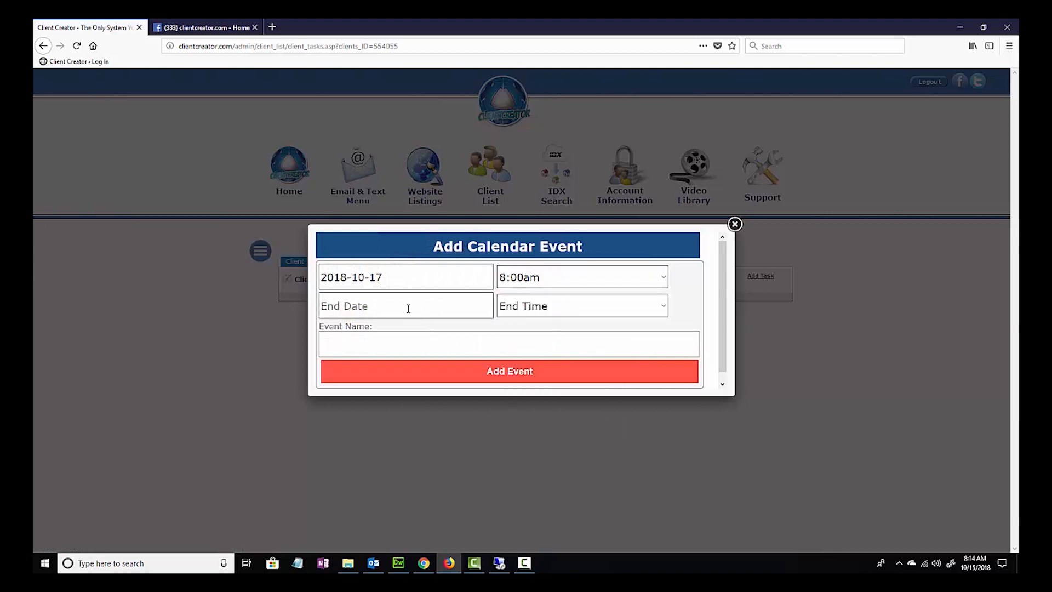
- Set the task's end date to 2018-10-17 and its end time to 9:00am
click(408, 309)
click(404, 317)
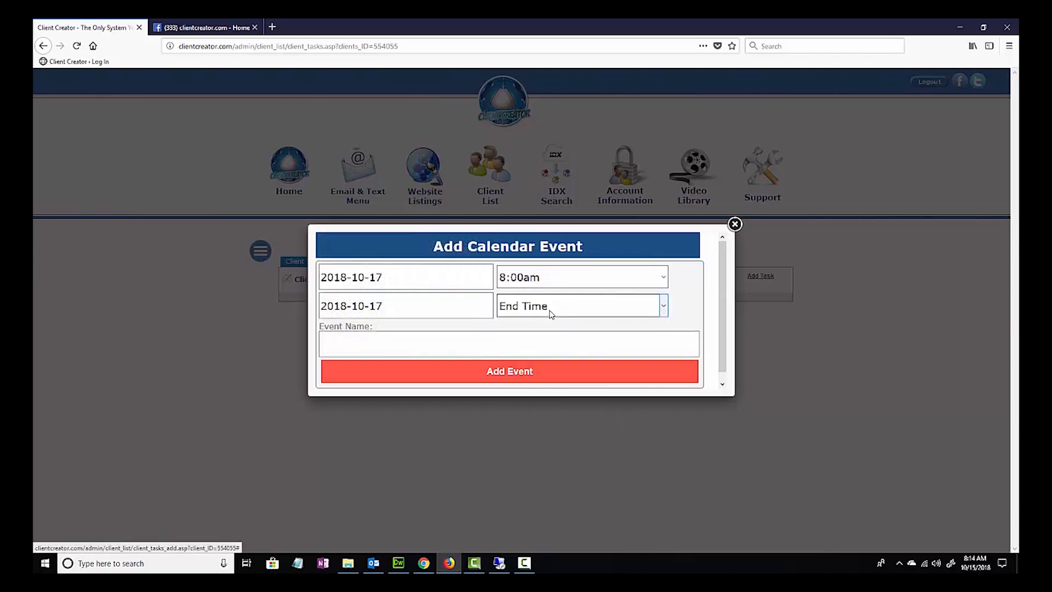
click(551, 311)
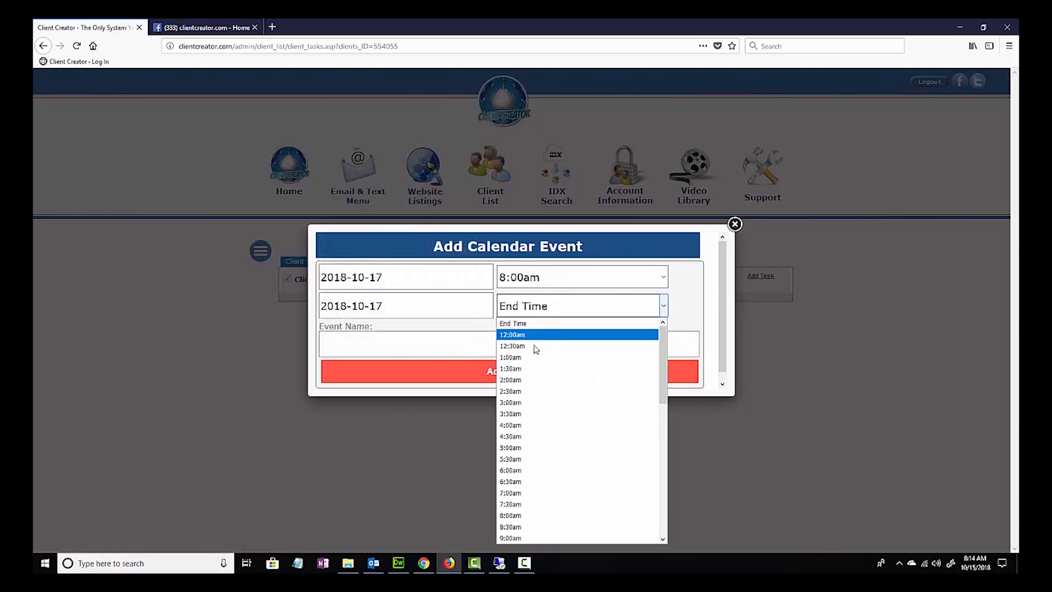
scroll(544, 492, down, 2)
click(545, 491)
- Name the event "Phone call to discuss", add it to the client's tasks and dismiss the confirmation
click(395, 348)
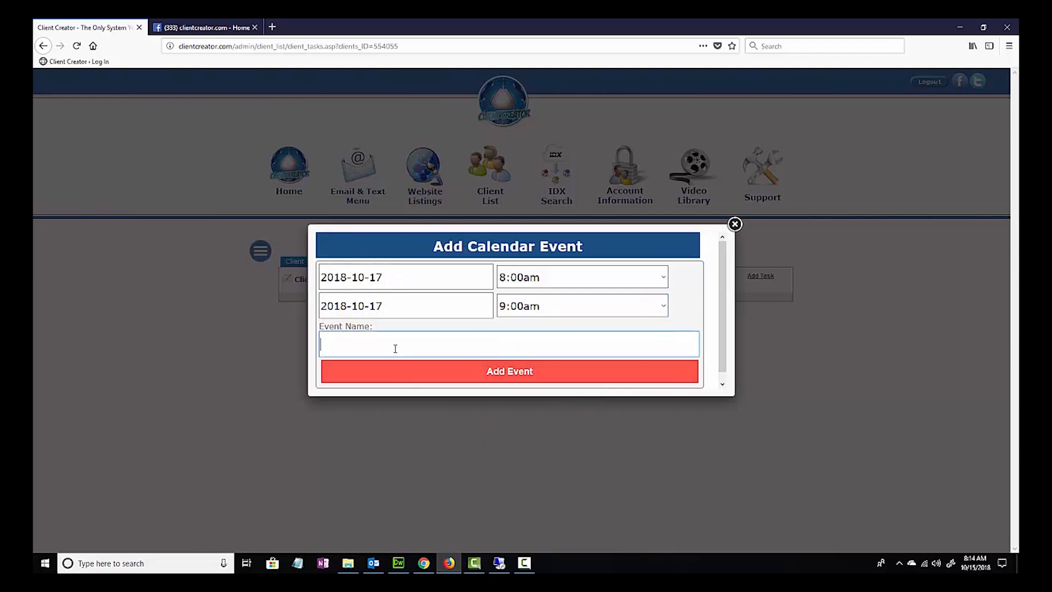
text(Phone call d)
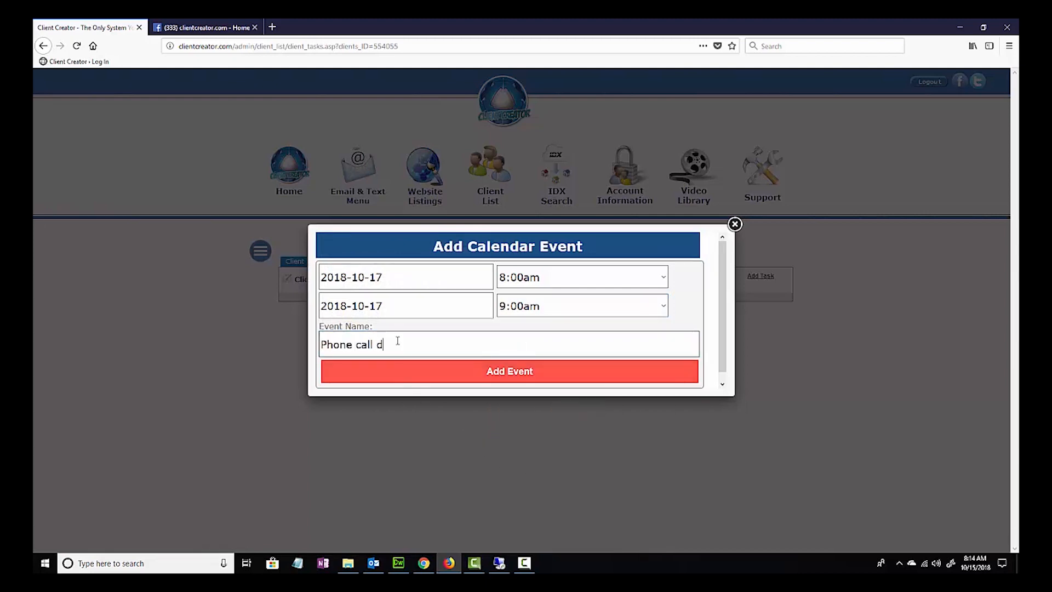
key(BackSpace)
text(to discuss)
click(501, 373)
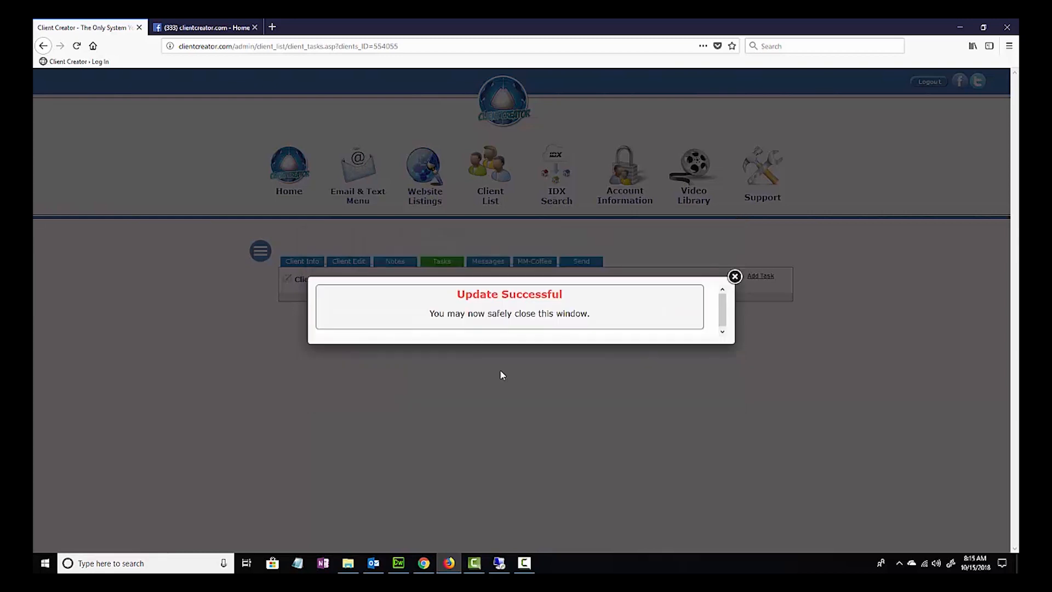
click(736, 278)
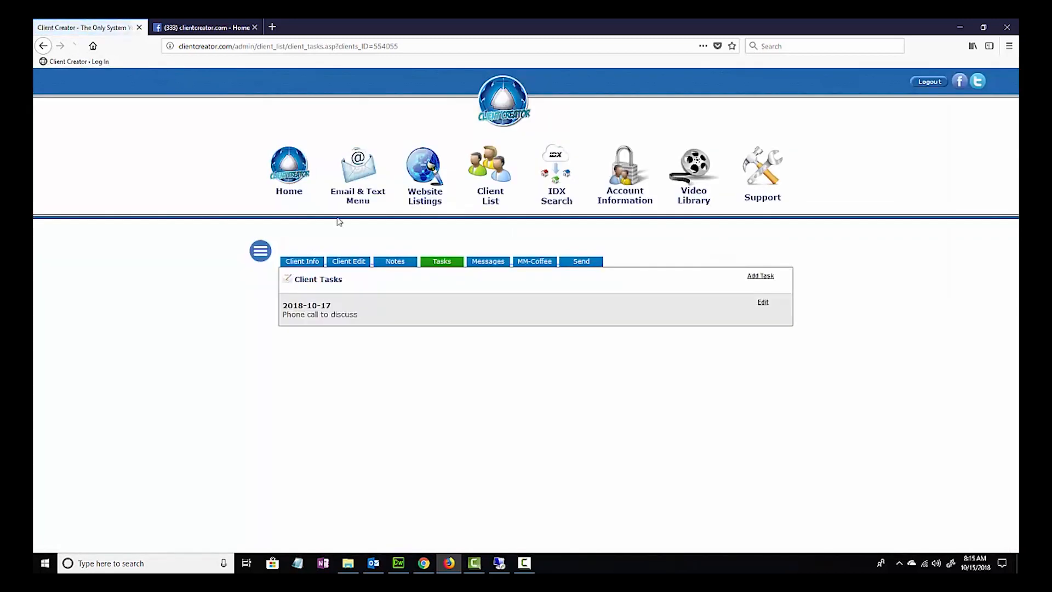
- Check the new phone call task in the Tasks section of the client's info page
click(311, 266)
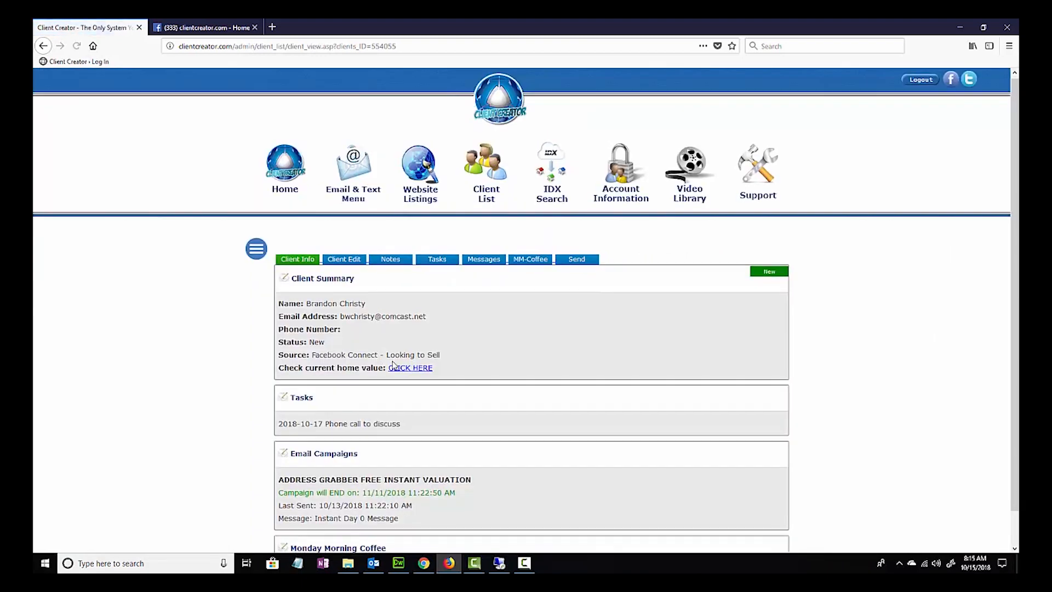
scroll(392, 364, down, 1)
drag(415, 389, 278, 389)
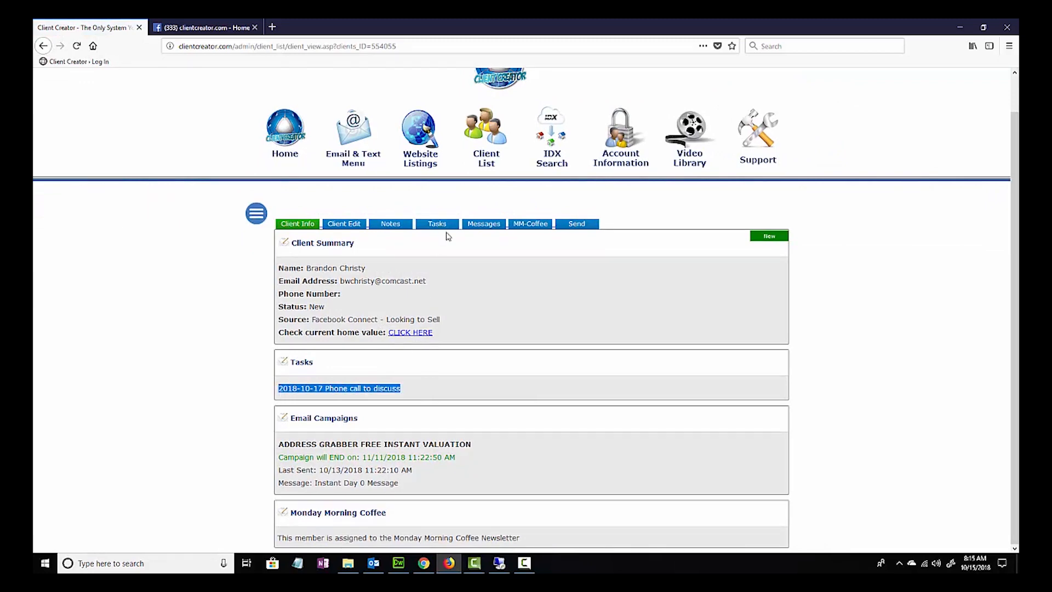
- Open the client from the phone call task under Upcoming Tasks in the client list, and review the client's tasks
click(489, 145)
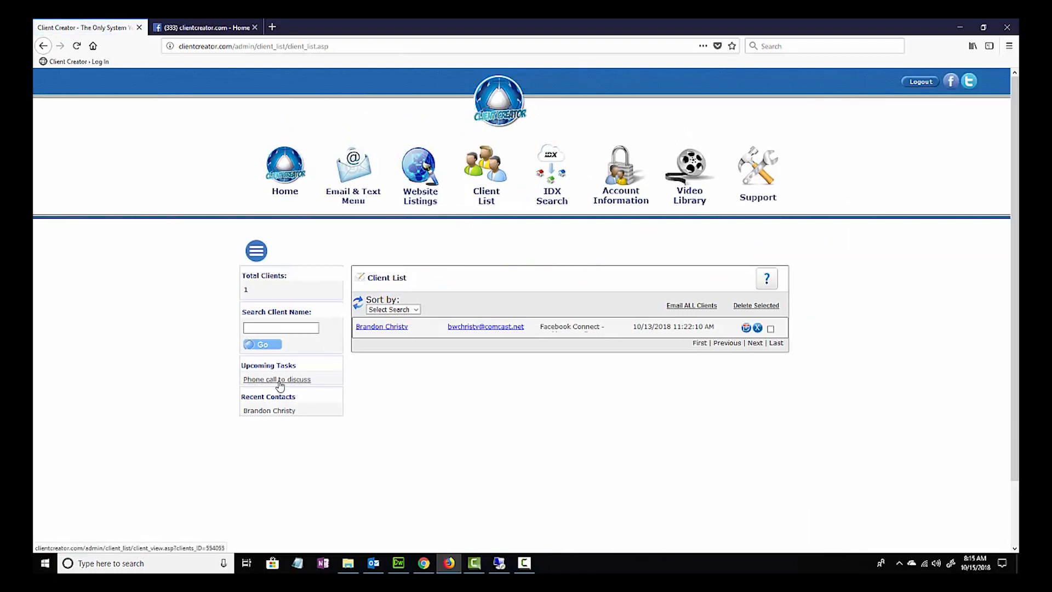
click(490, 178)
click(279, 379)
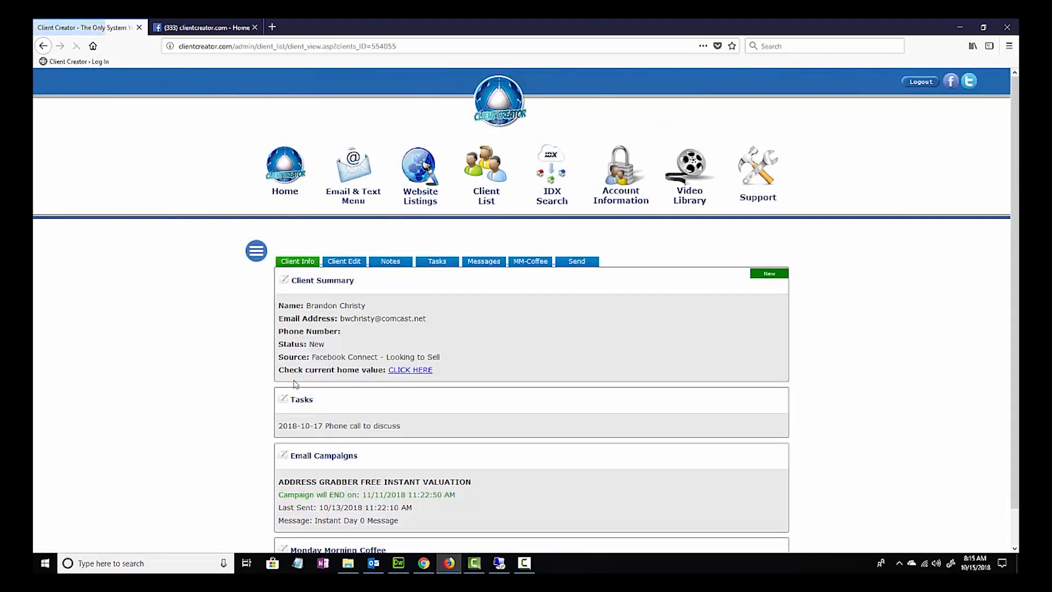
scroll(441, 367, down, 1)
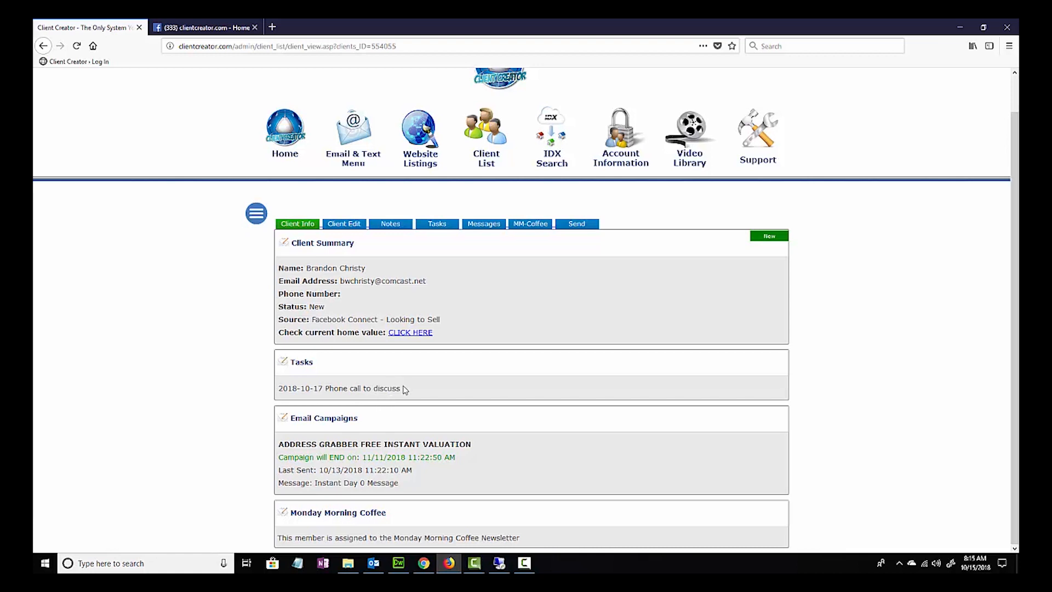
click(439, 224)
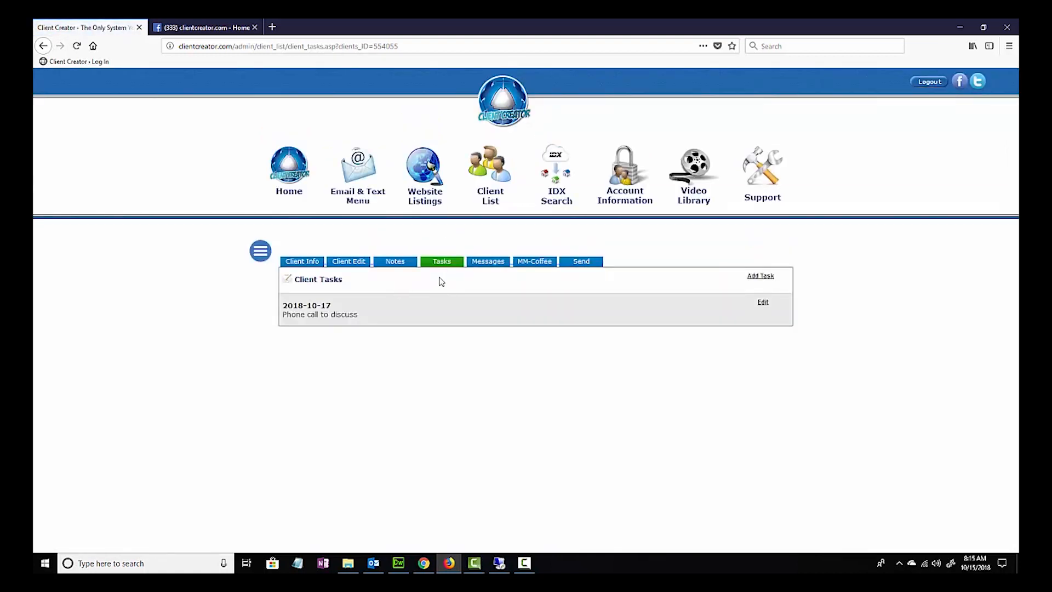
- Examine the client's assigned email campaign and its dated messages
click(487, 266)
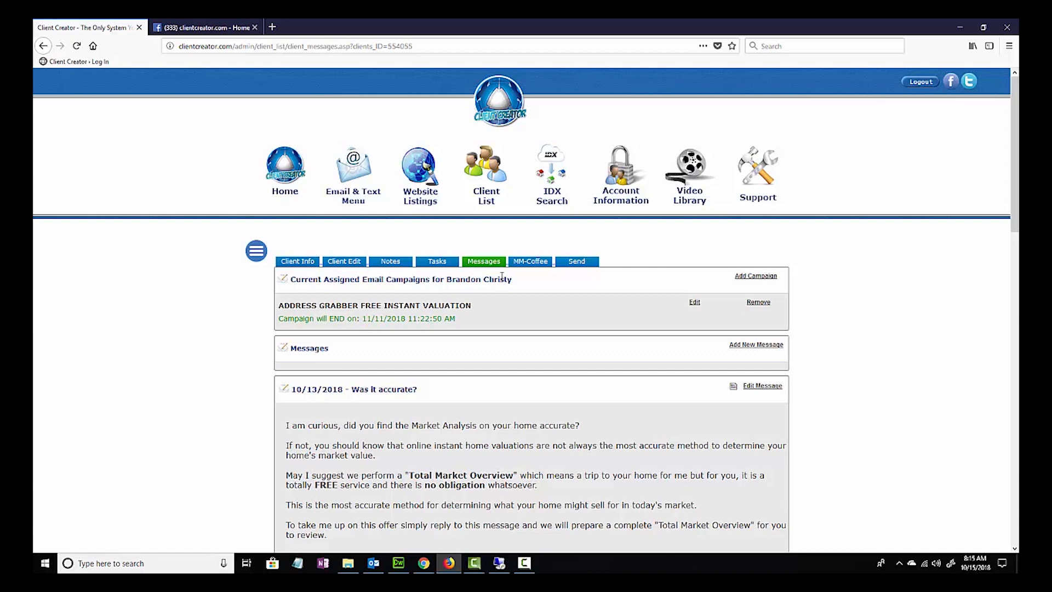
scroll(521, 289, down, 1)
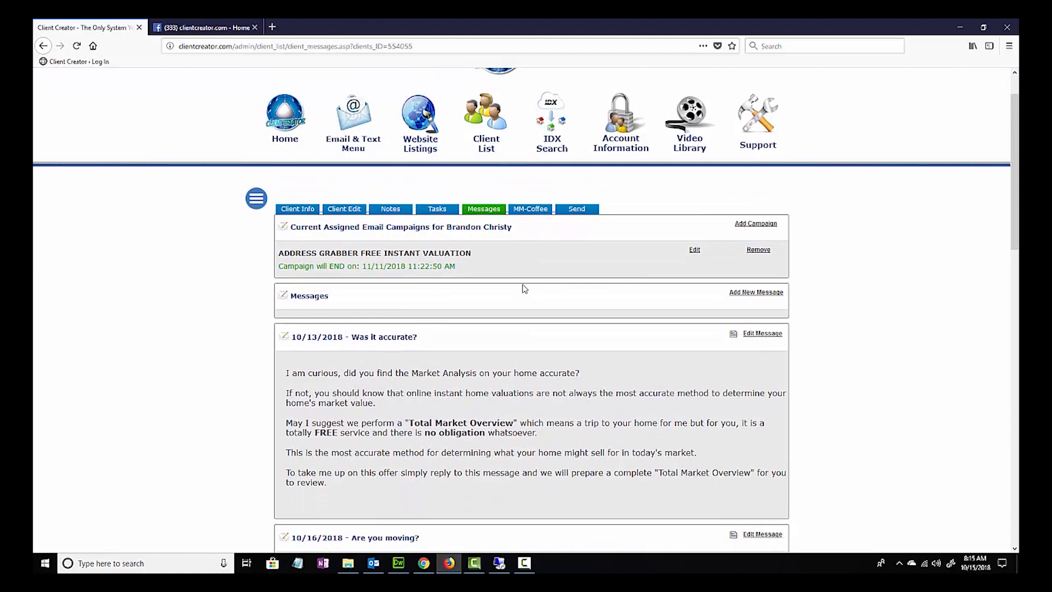
scroll(663, 198, down, 2)
scroll(617, 267, down, 5)
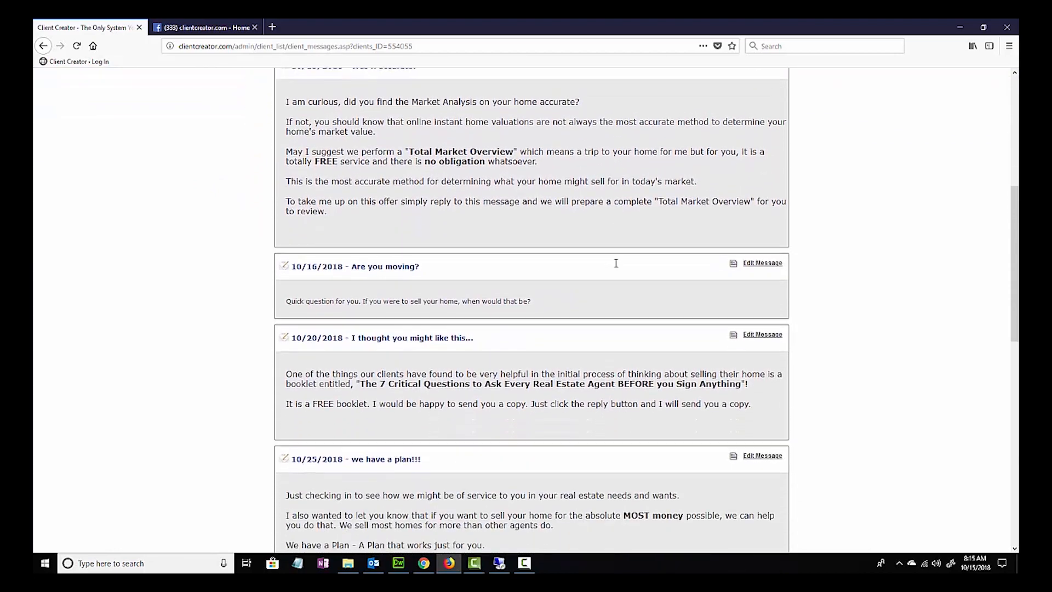
scroll(616, 267, down, 2)
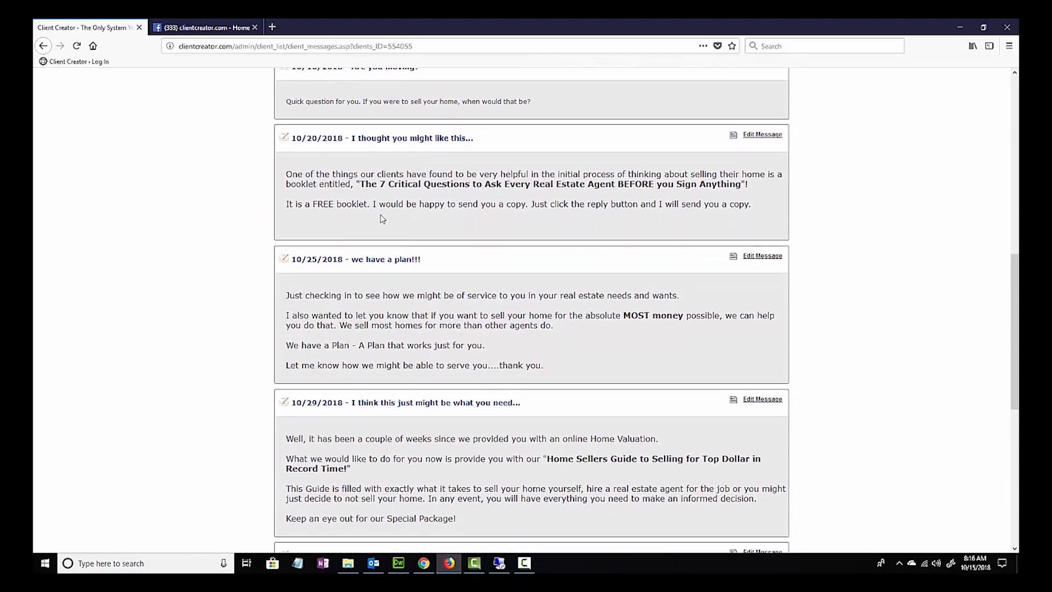
- Read through the remaining campaign messages up to the one dated 11/11/2018 and return to the assigned campaign
scroll(398, 225, up, 2)
scroll(384, 230, down, 2)
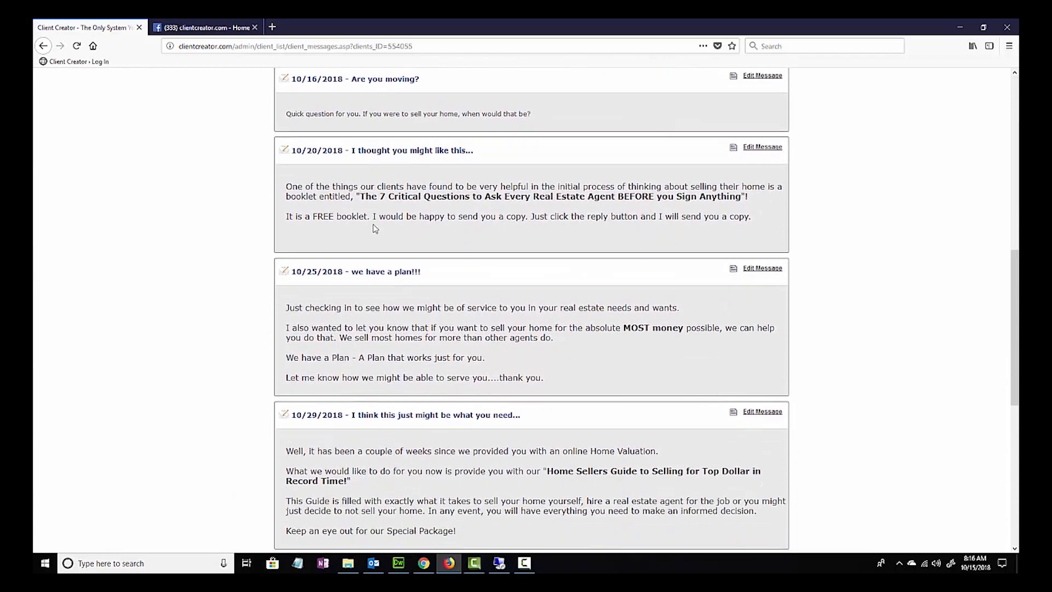
scroll(399, 236, down, 1)
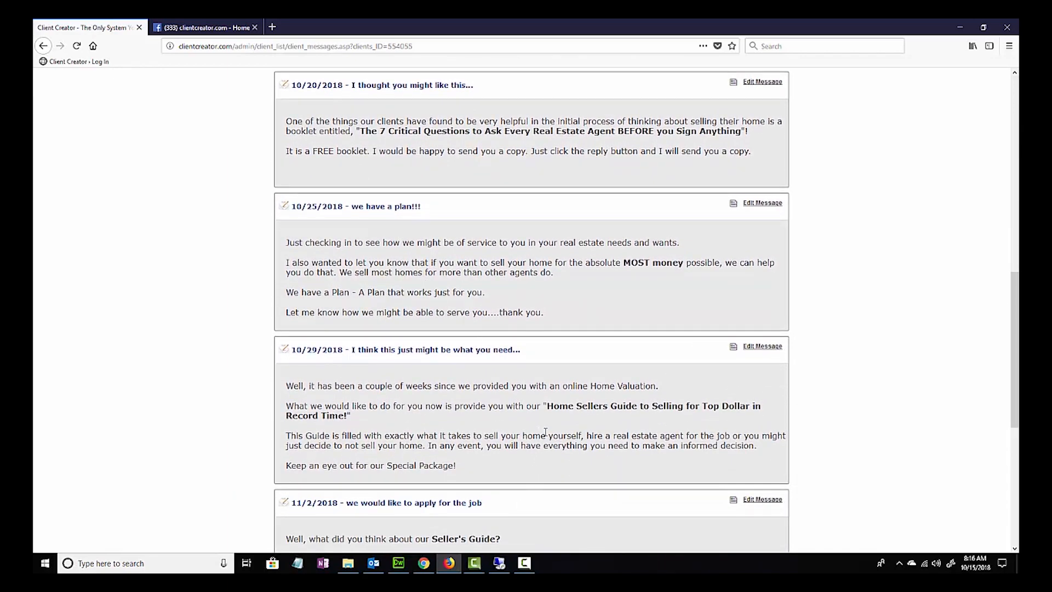
scroll(548, 433, down, 4)
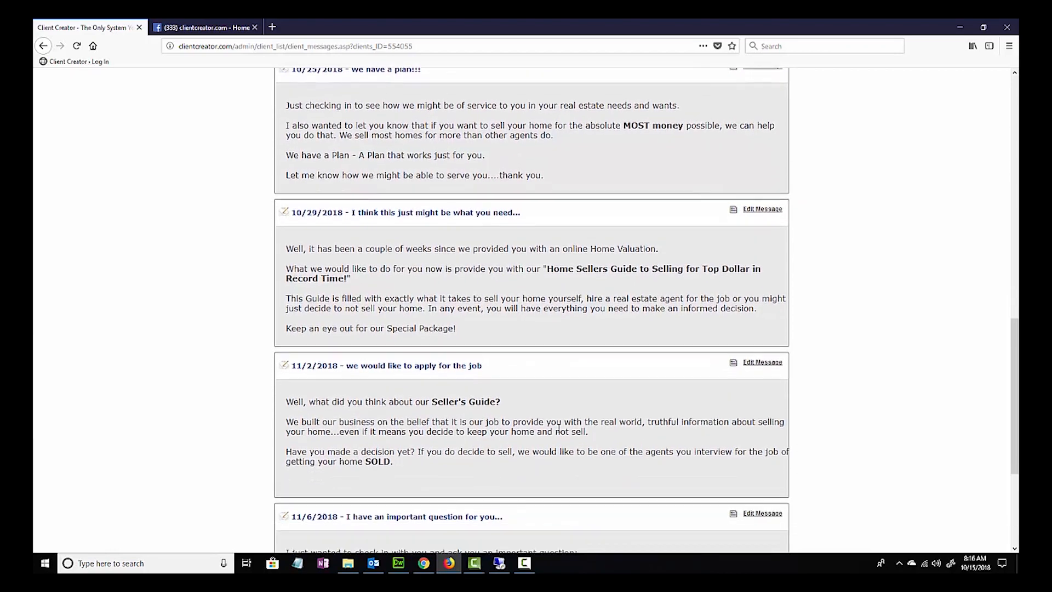
scroll(505, 376, down, 3)
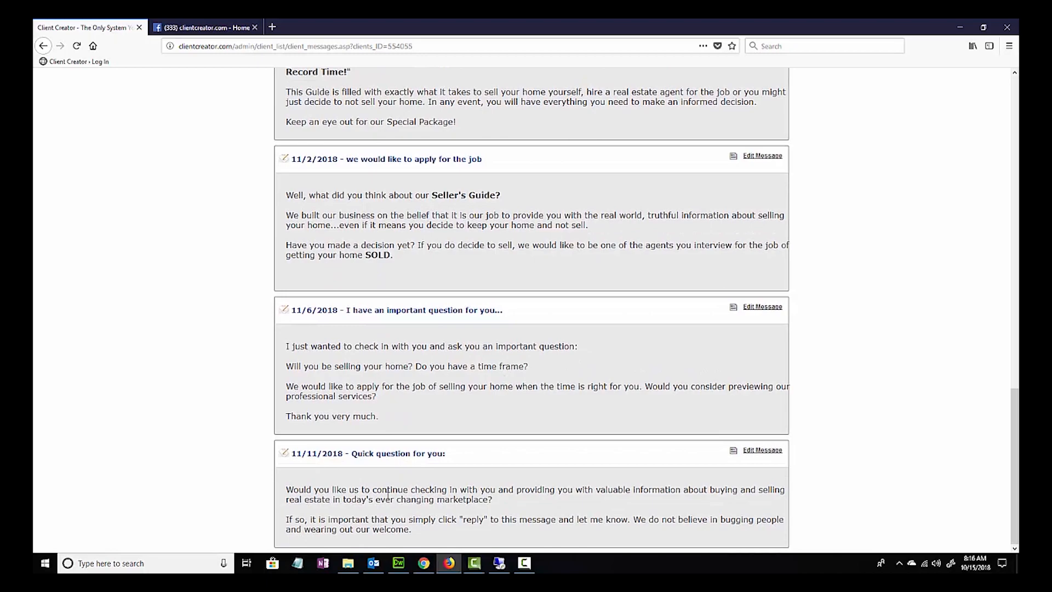
scroll(531, 366, up, 12)
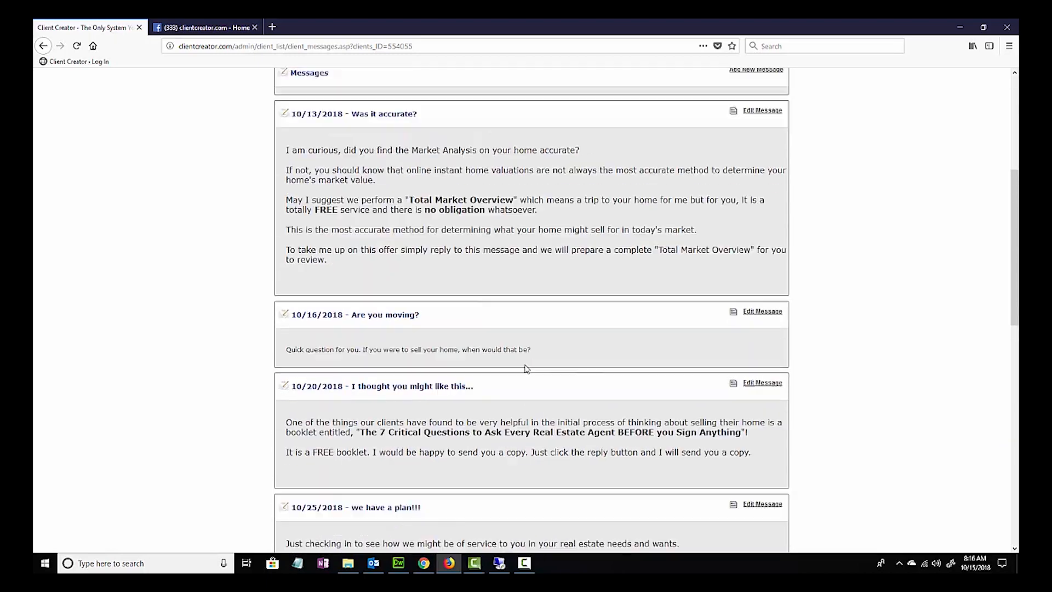
scroll(526, 368, up, 5)
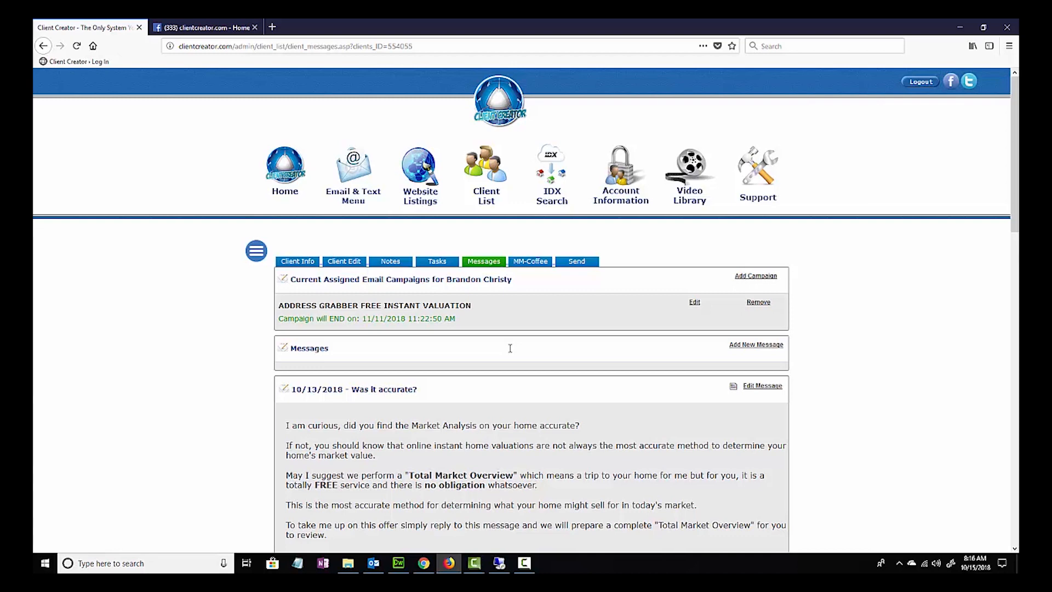
- Start a new email message for the client with send day 2018/10/16 and subject "Upcoming phone call"
click(751, 344)
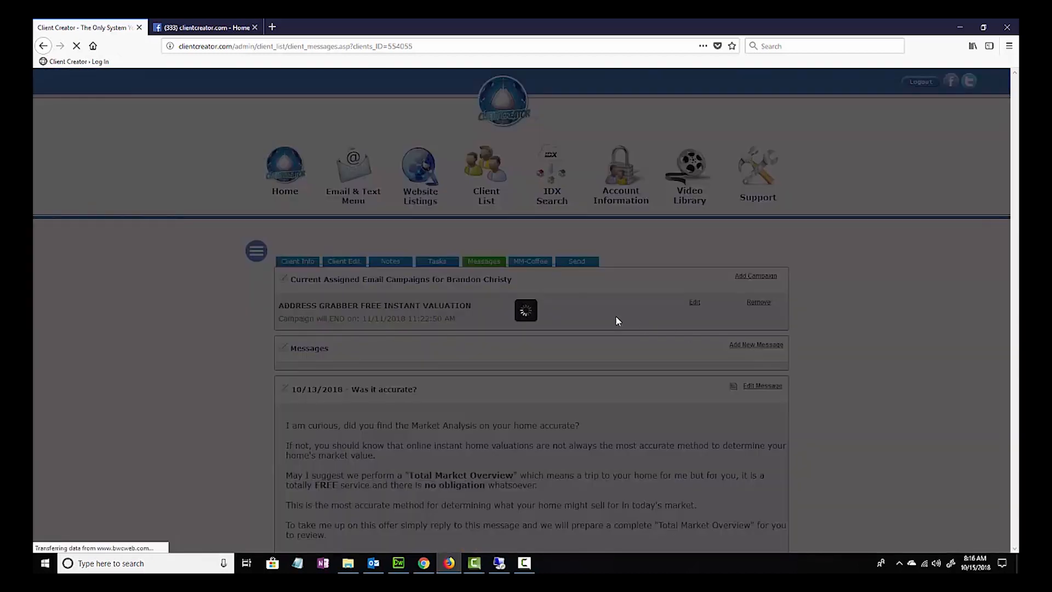
click(354, 178)
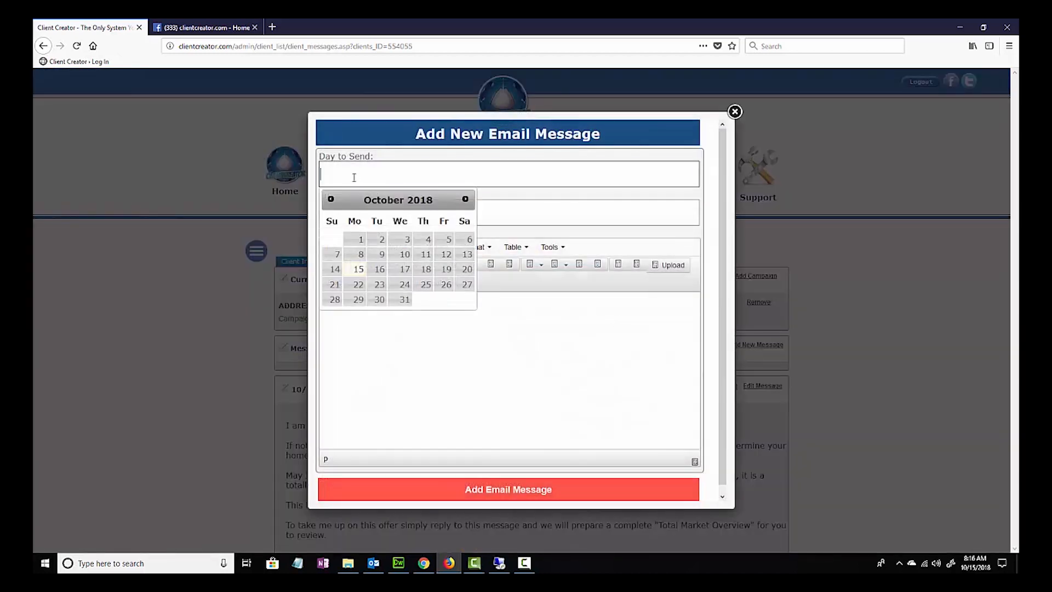
click(379, 270)
click(364, 215)
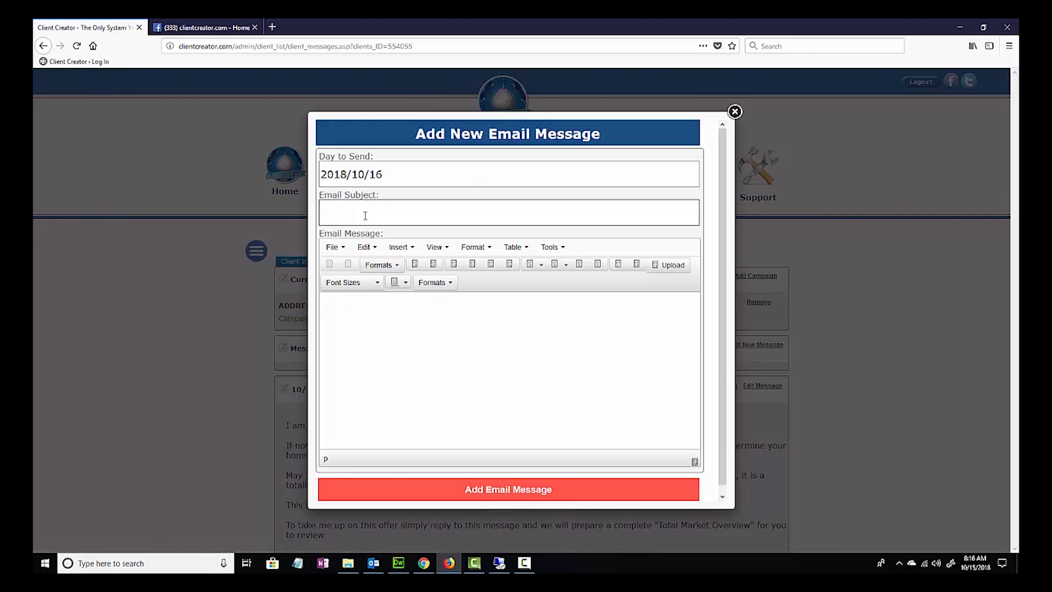
text(Upcoming phone call)
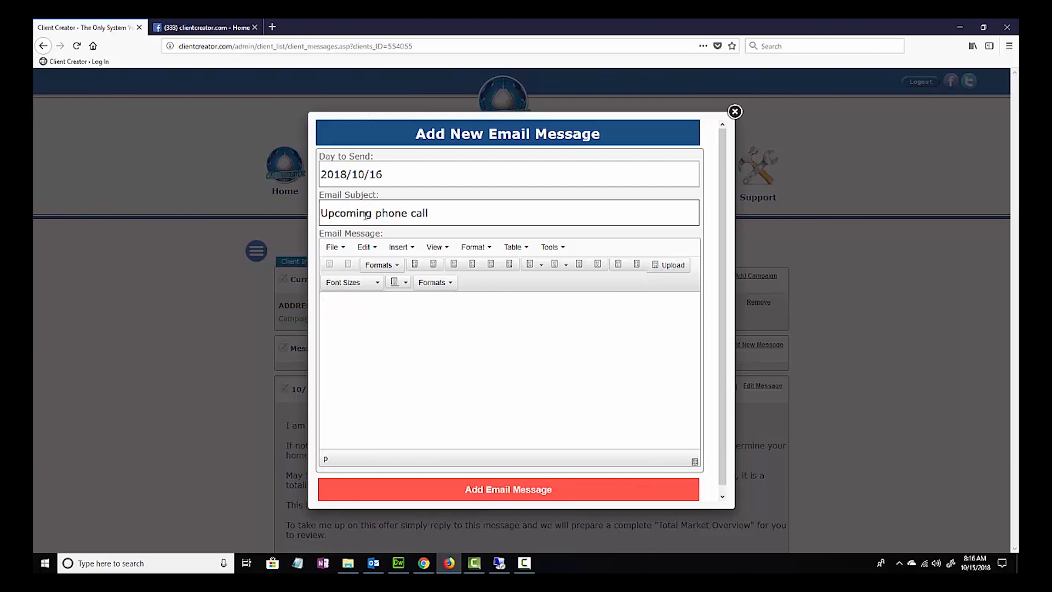
- Write "Don't forget we have our phone call tomorrow!" as the message body, add the email message and dismiss the confirmation
key(Tab)
text(Don't forget we have our phone call tomorrow!)
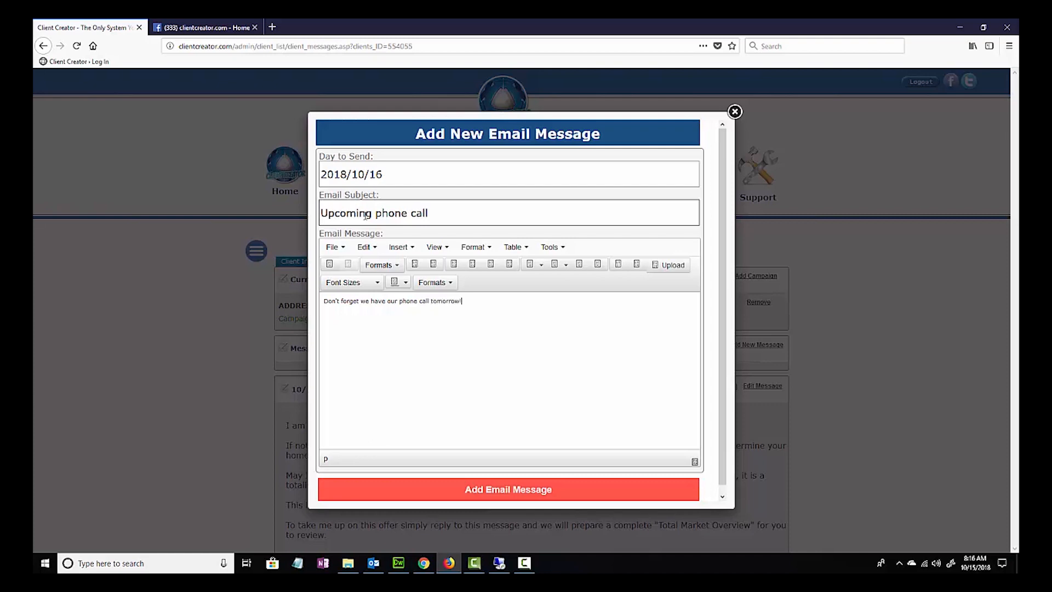
click(488, 492)
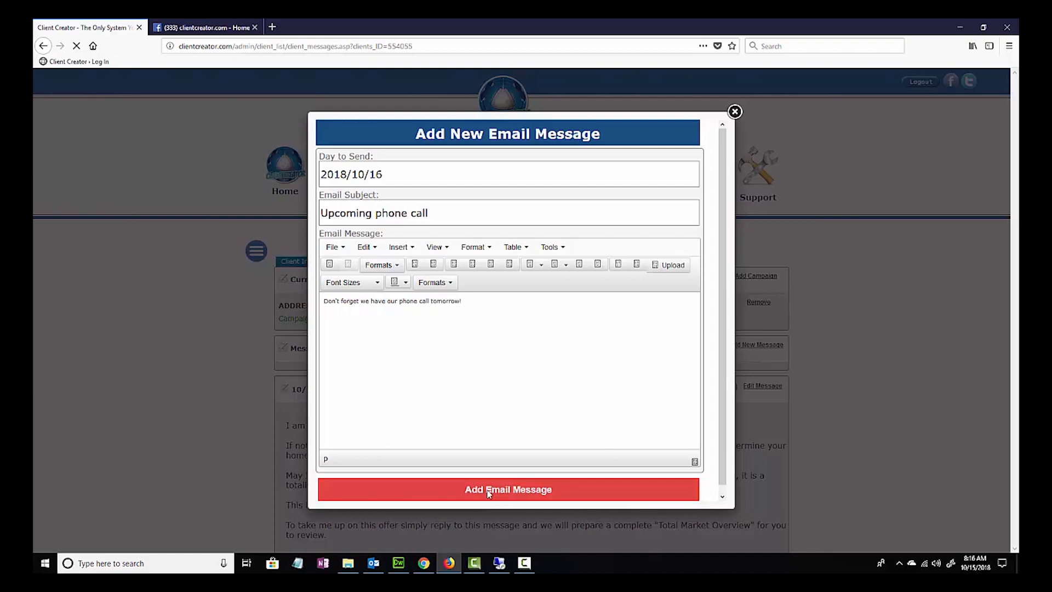
click(733, 279)
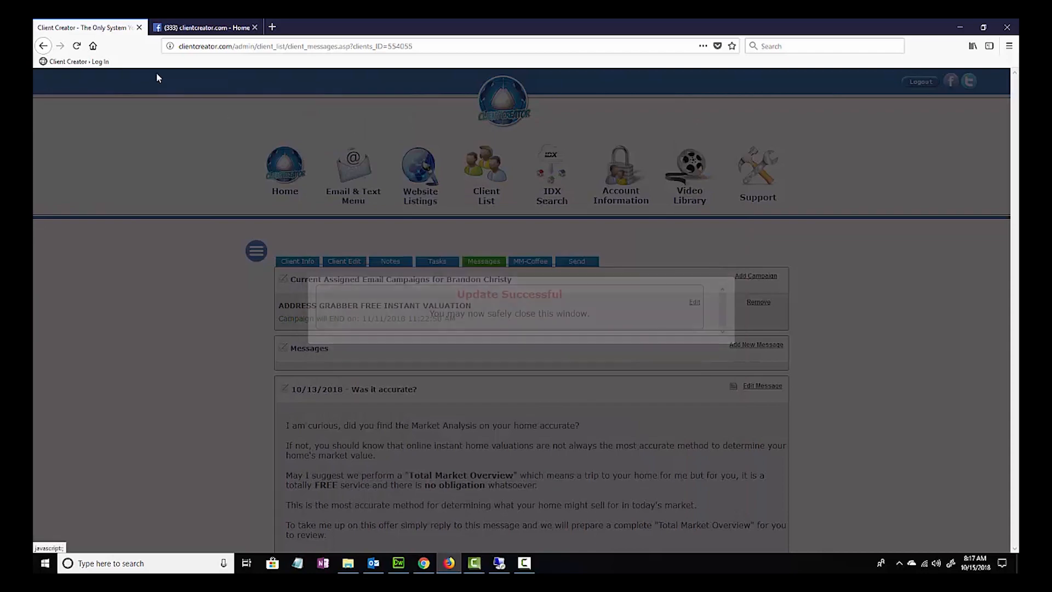
- Reload the client's messages and check the date and position of the "Upcoming phone call" message among the campaign emails
click(78, 46)
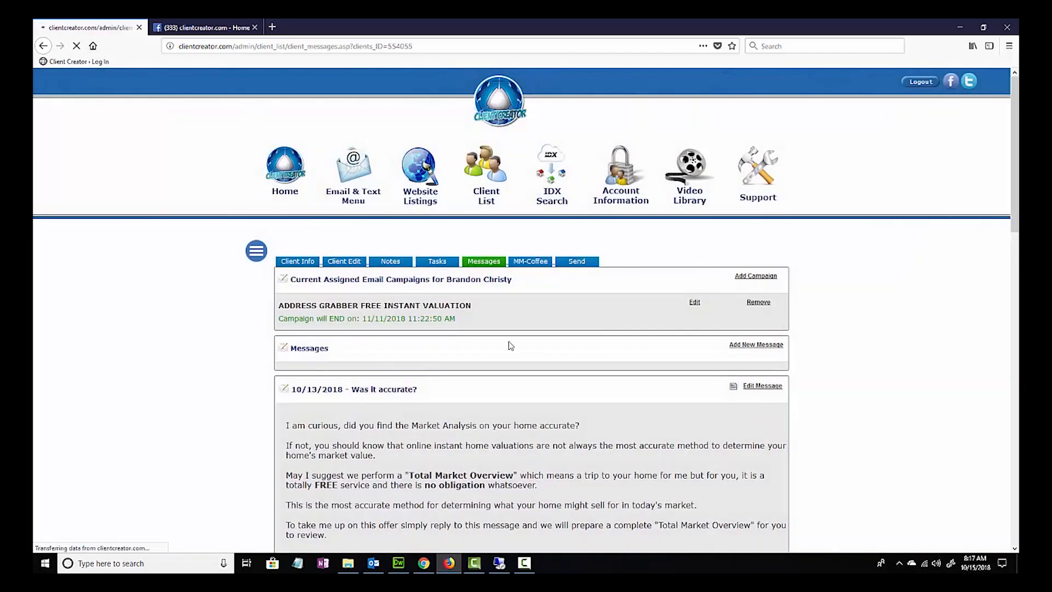
scroll(417, 307, down, 7)
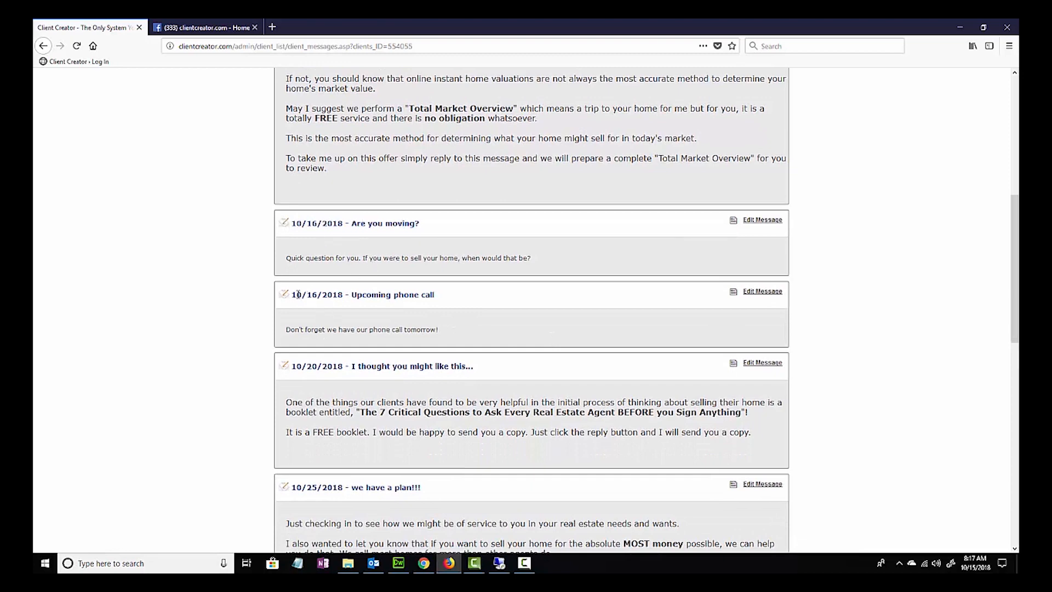
drag(297, 296, 343, 299)
click(344, 323)
scroll(520, 328, down, 2)
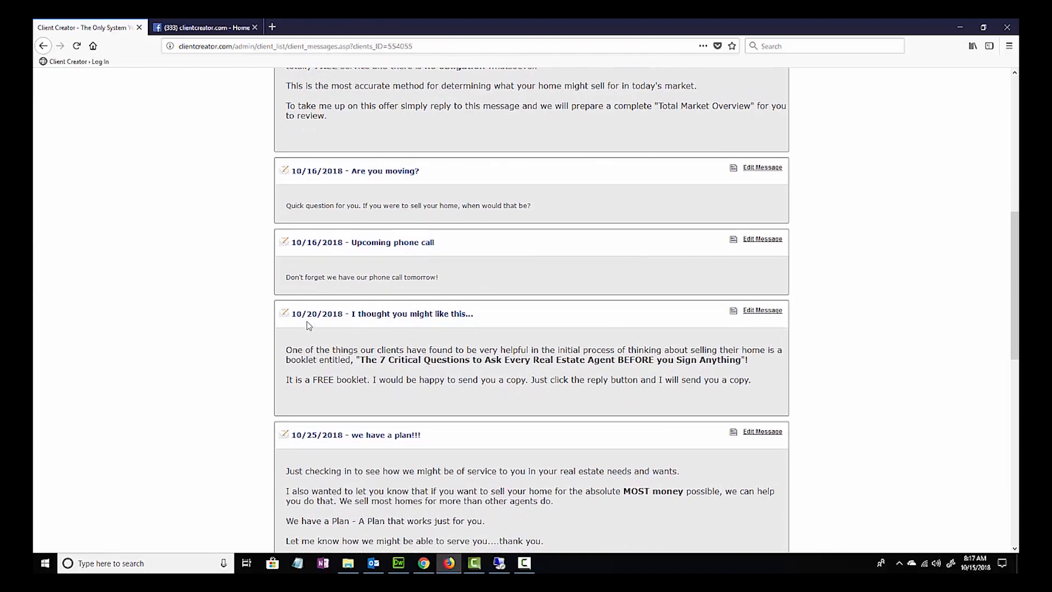
scroll(459, 421, down, 1)
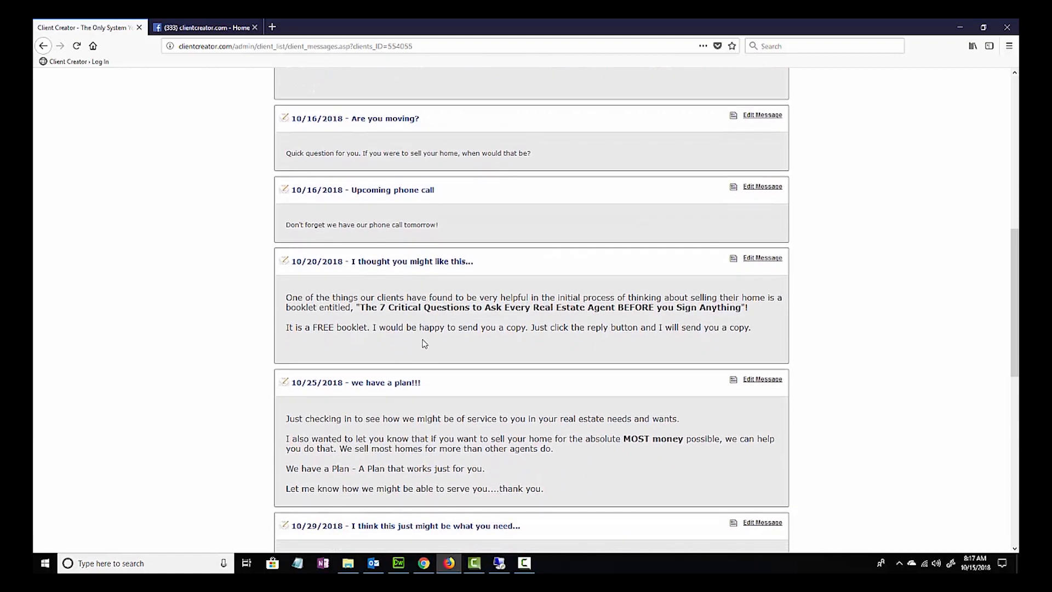
scroll(466, 338, down, 3)
scroll(471, 339, up, 7)
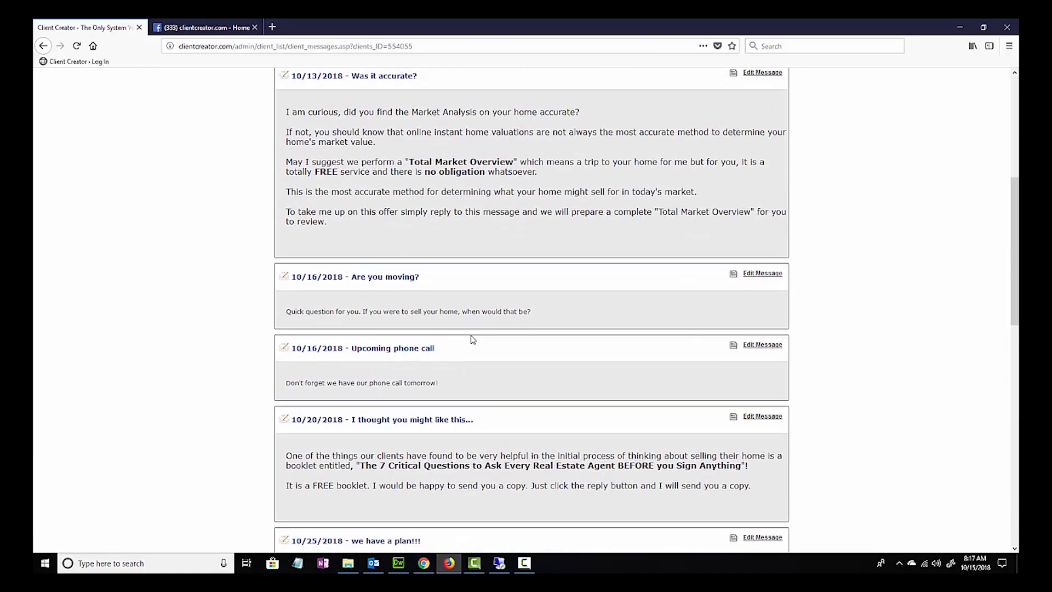
scroll(472, 340, up, 1)
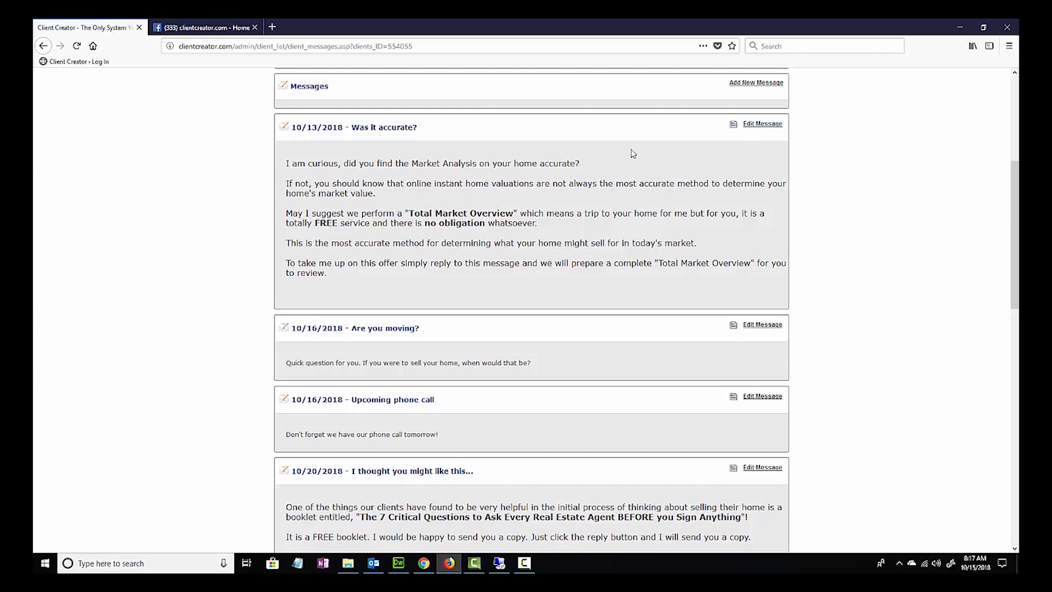
- Open the "Was it accurate?" message for editing, review its warning and email body, and return to the client's messages
click(761, 124)
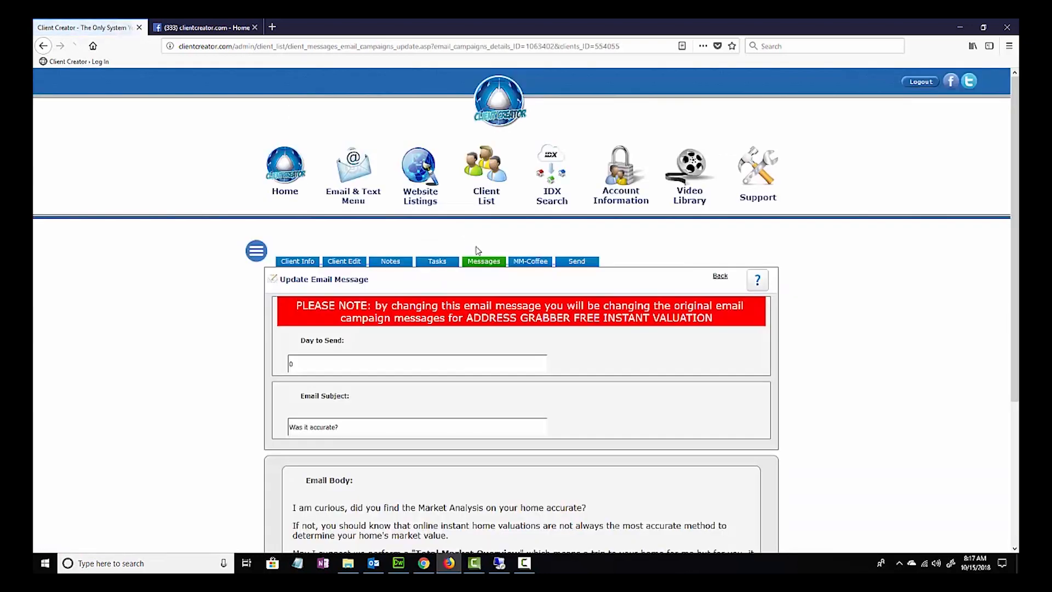
scroll(477, 250, down, 3)
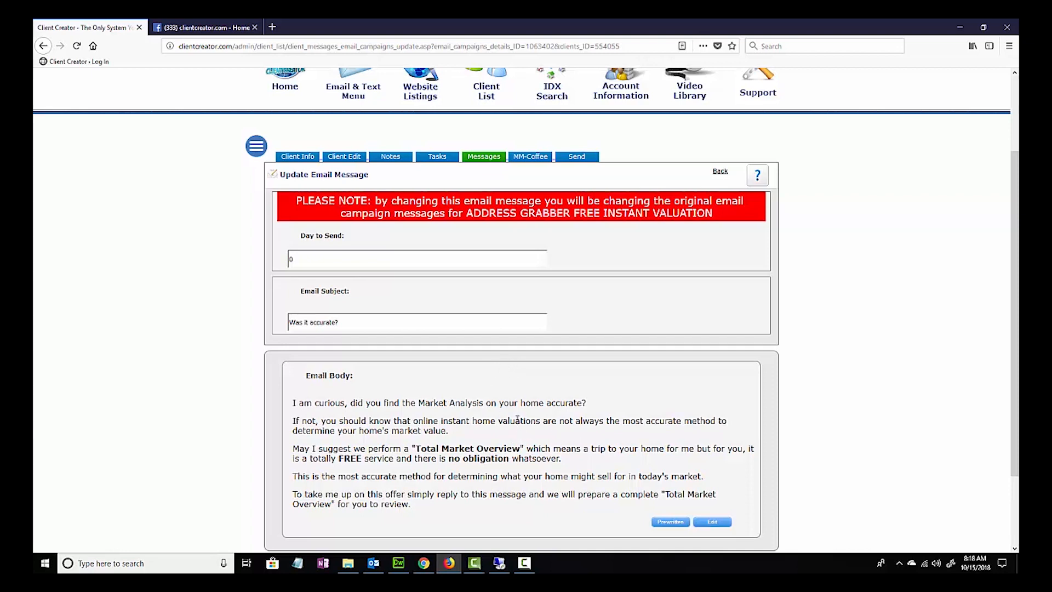
click(44, 47)
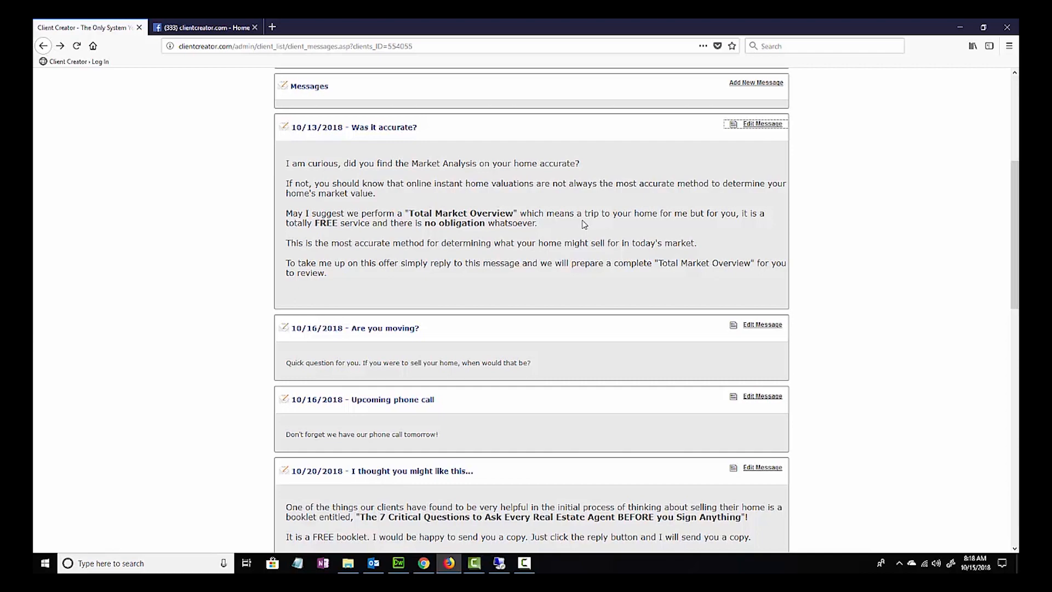
- Browse the email campaigns that can be assigned to the client and close the assignment dialog without choosing one
scroll(570, 252, up, 1)
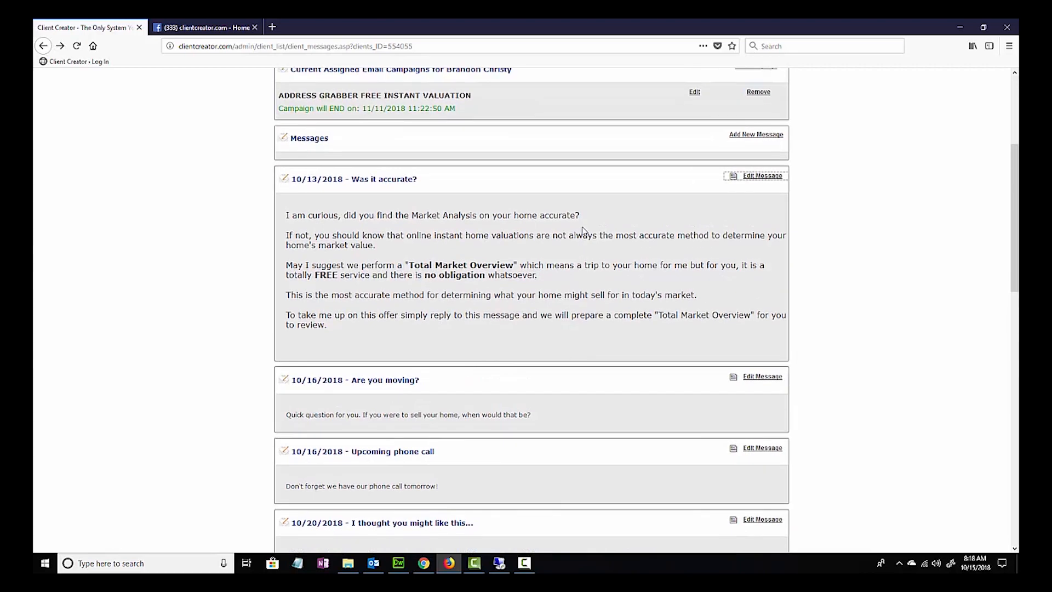
scroll(555, 285, down, 2)
scroll(555, 285, up, 5)
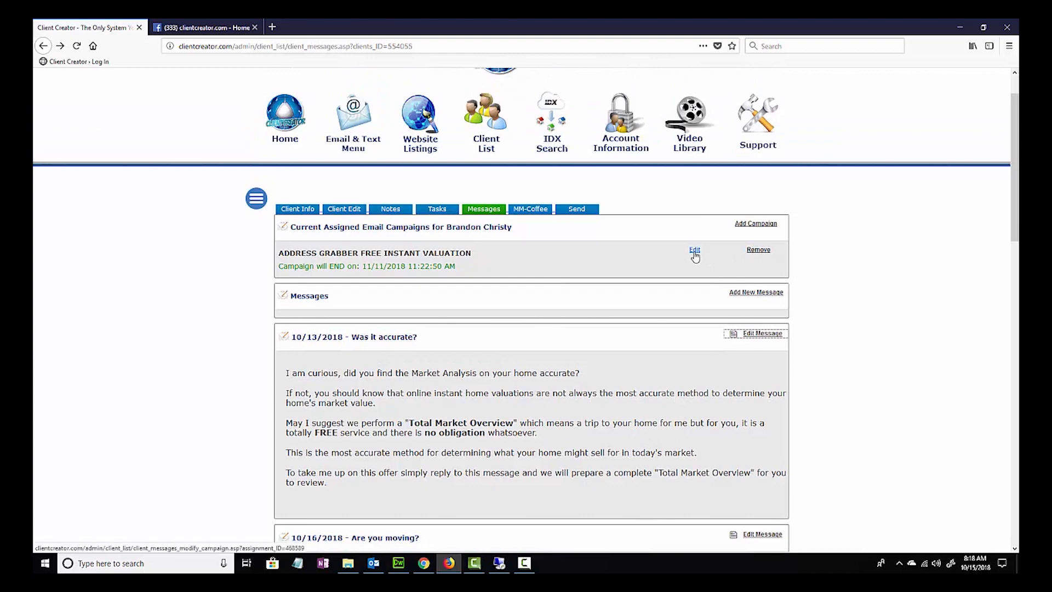
click(749, 229)
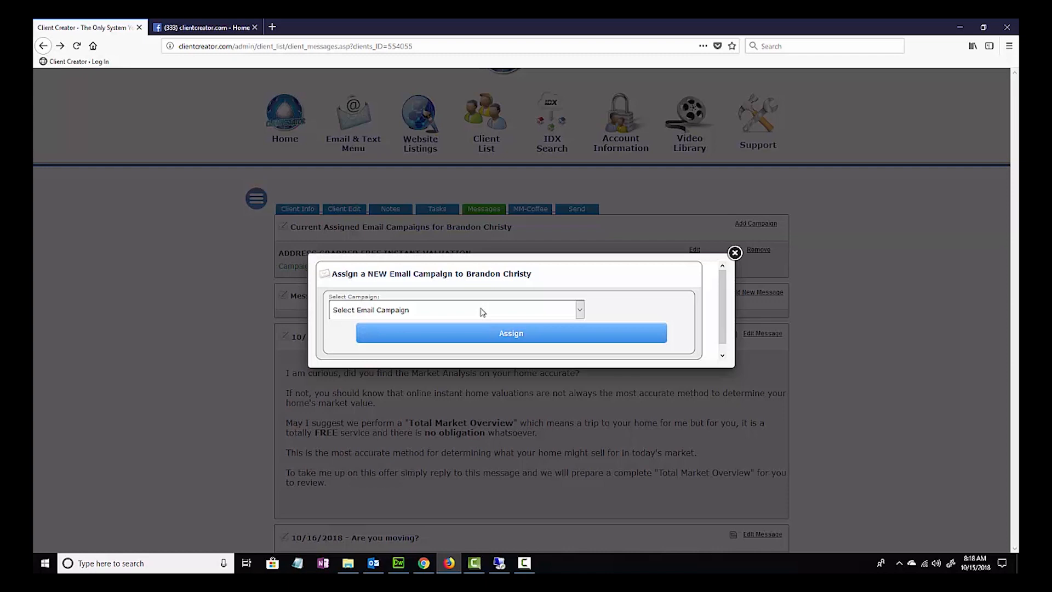
click(482, 312)
scroll(427, 428, down, 2)
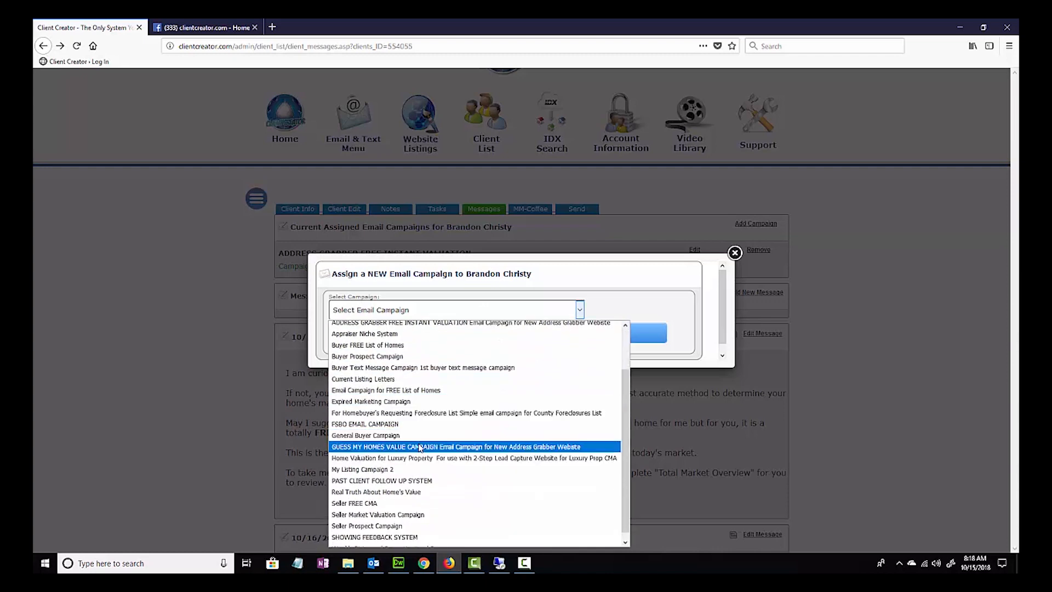
click(664, 300)
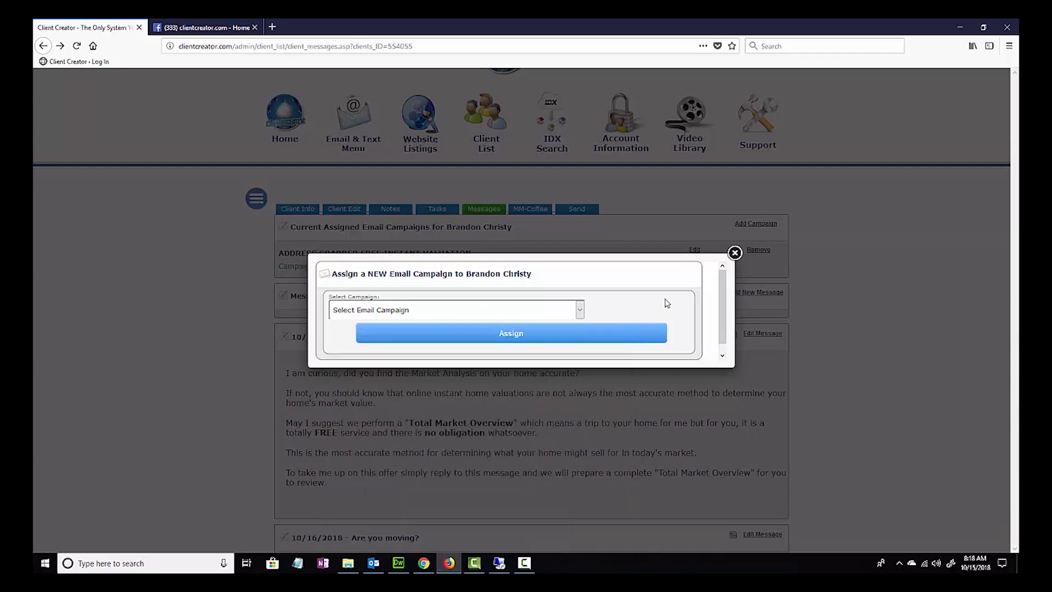
click(734, 252)
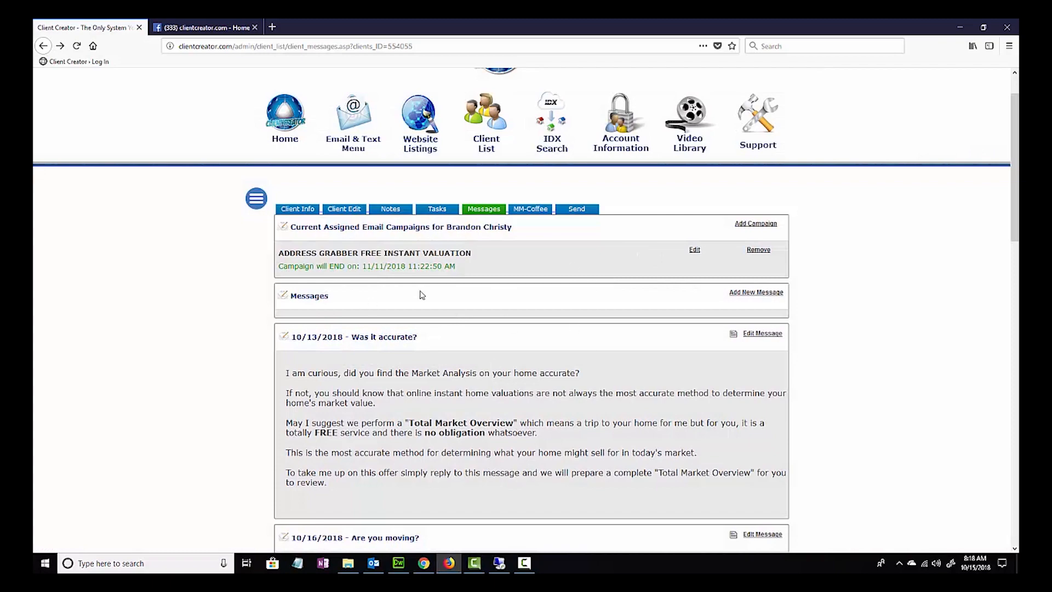
- Check the client's Monday Morning Coffee subscriber setting and return to the client's messages
drag(1014, 219, 1015, 523)
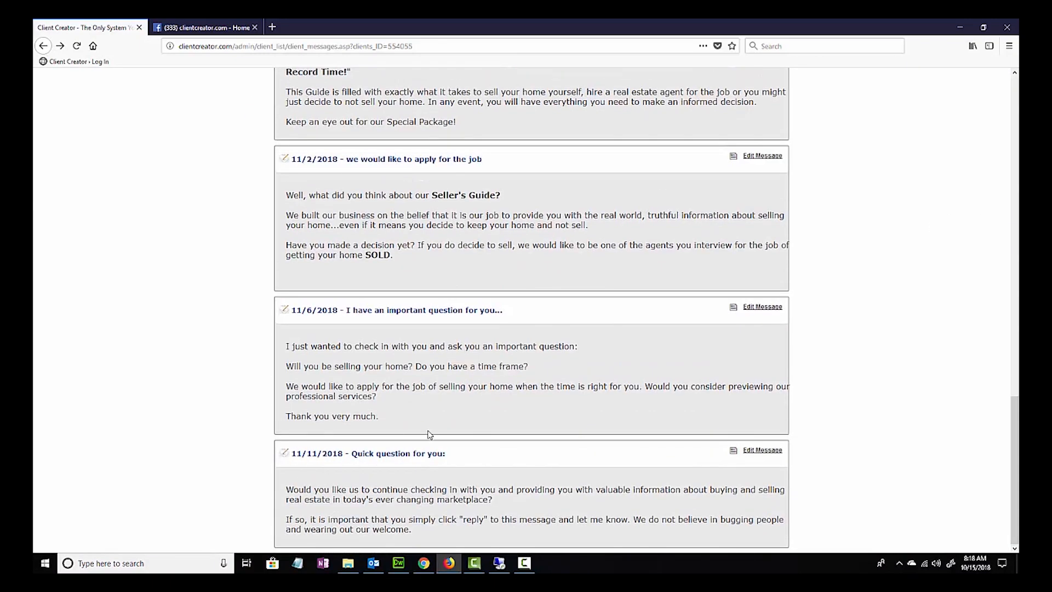
scroll(430, 435, up, 20)
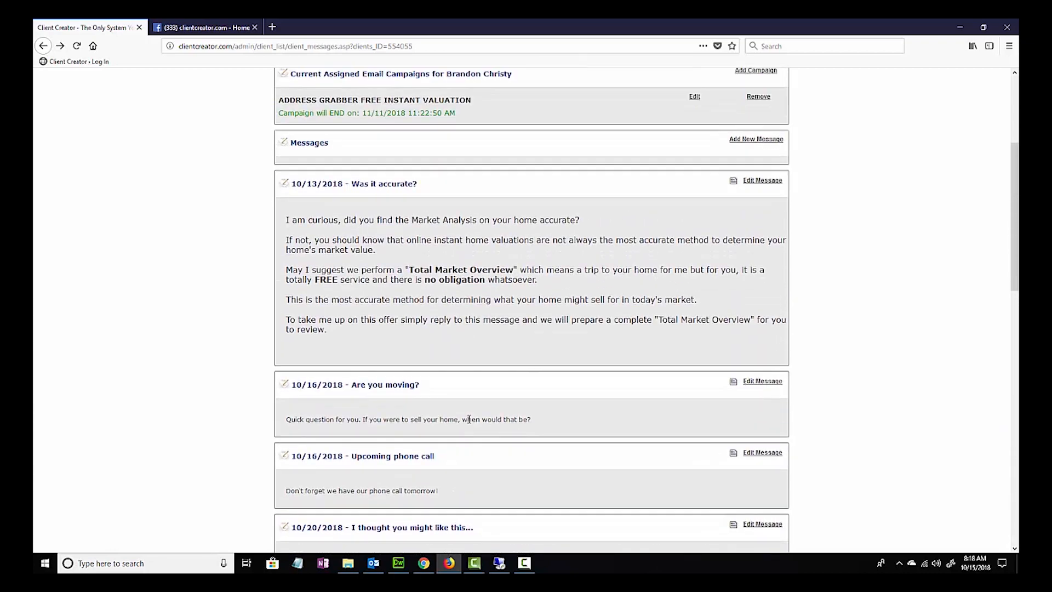
scroll(469, 419, up, 3)
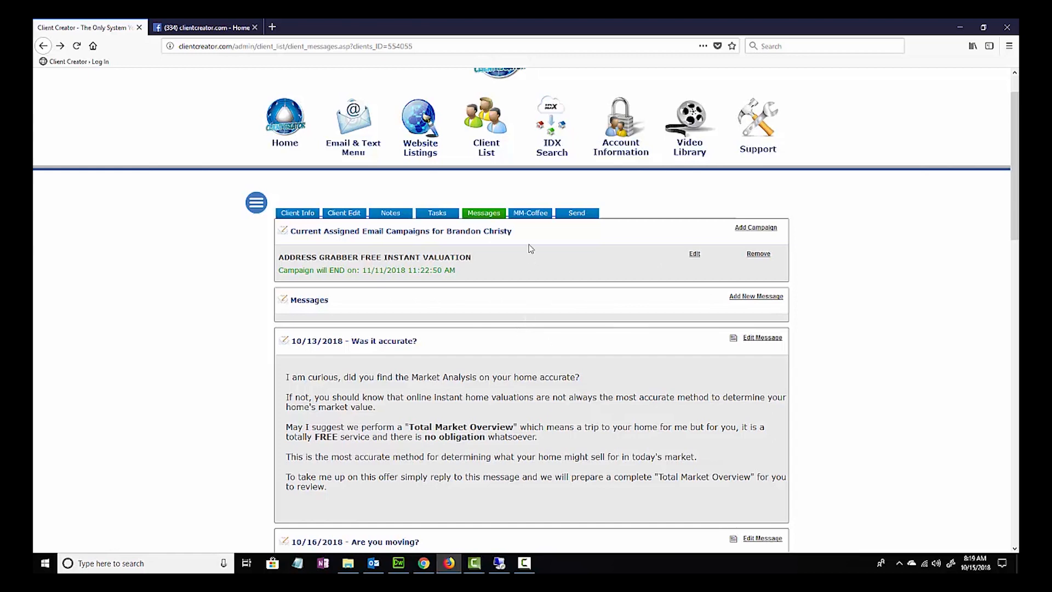
click(530, 215)
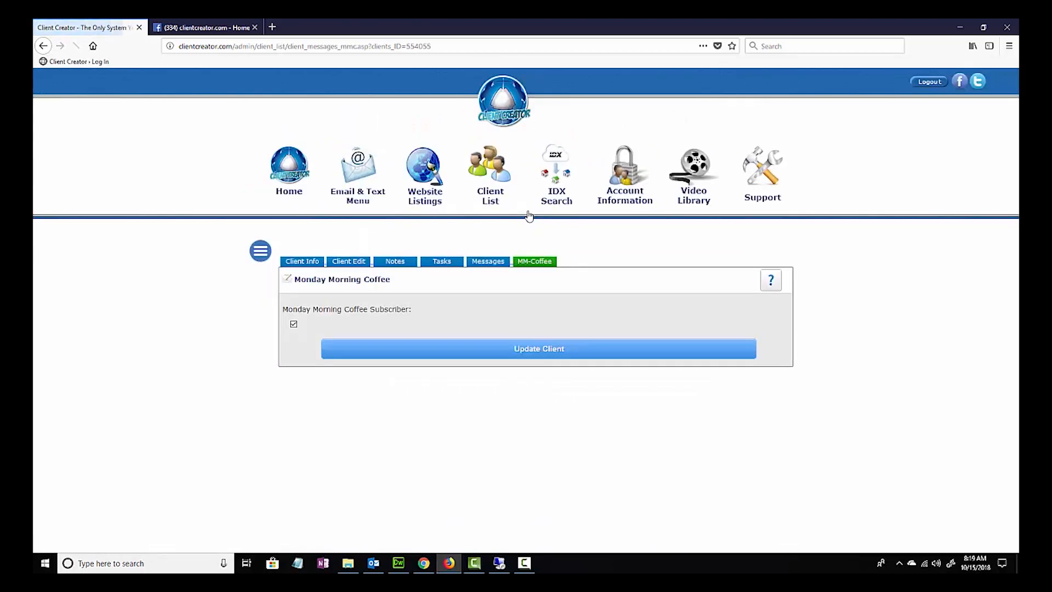
click(296, 325)
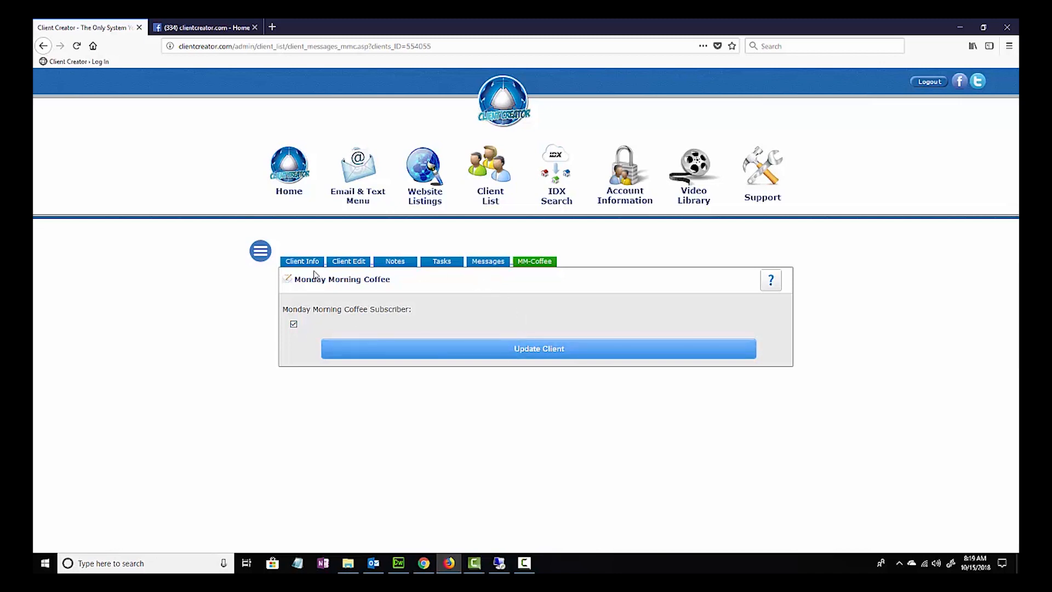
click(43, 46)
- Open the direct email form for the client, review its subject, body and signature options, and close it without sending
click(578, 214)
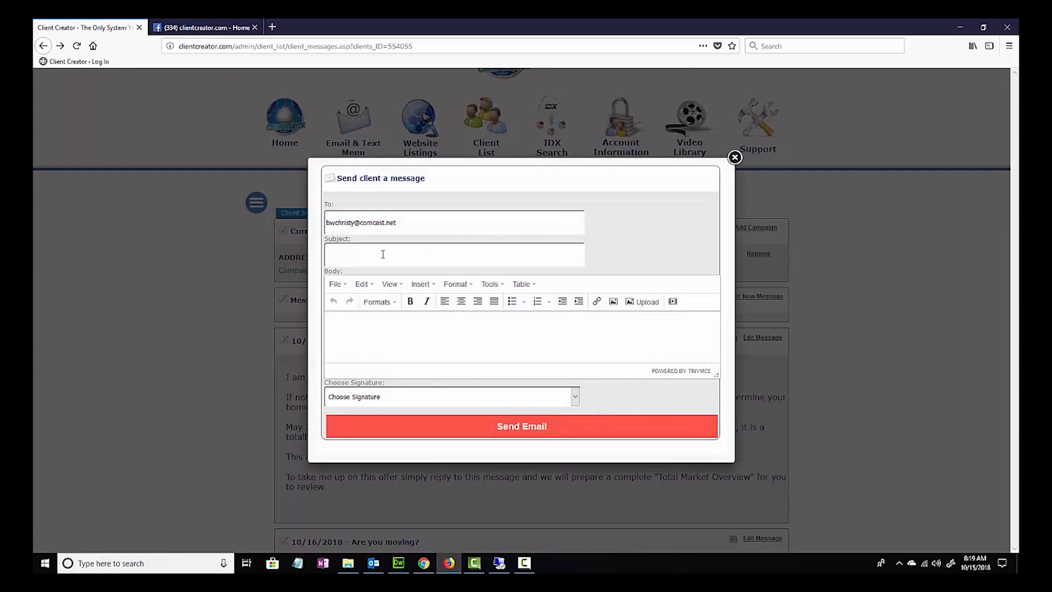
click(405, 333)
click(364, 257)
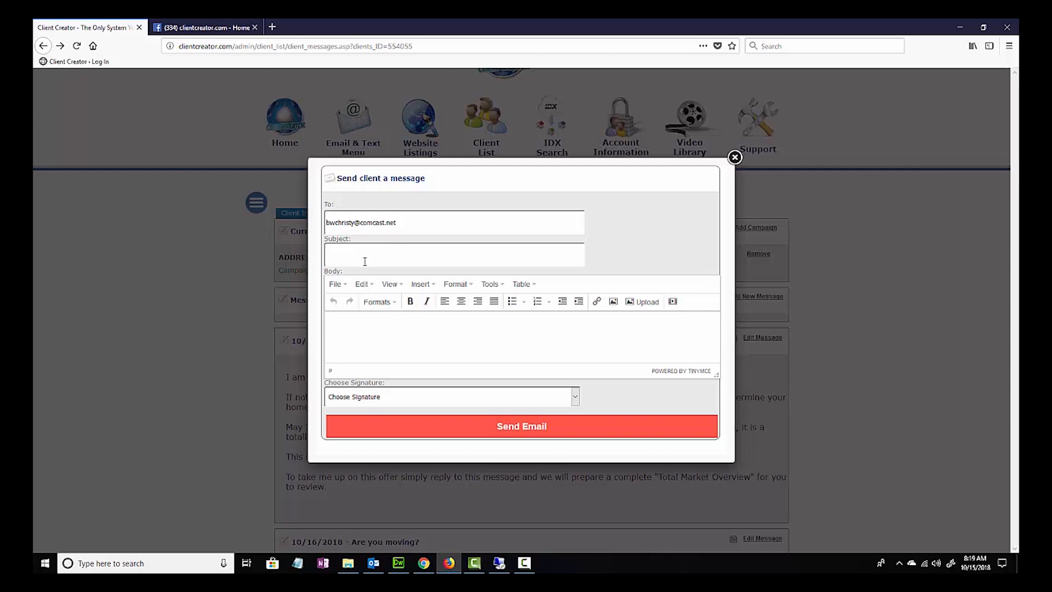
click(391, 327)
click(576, 400)
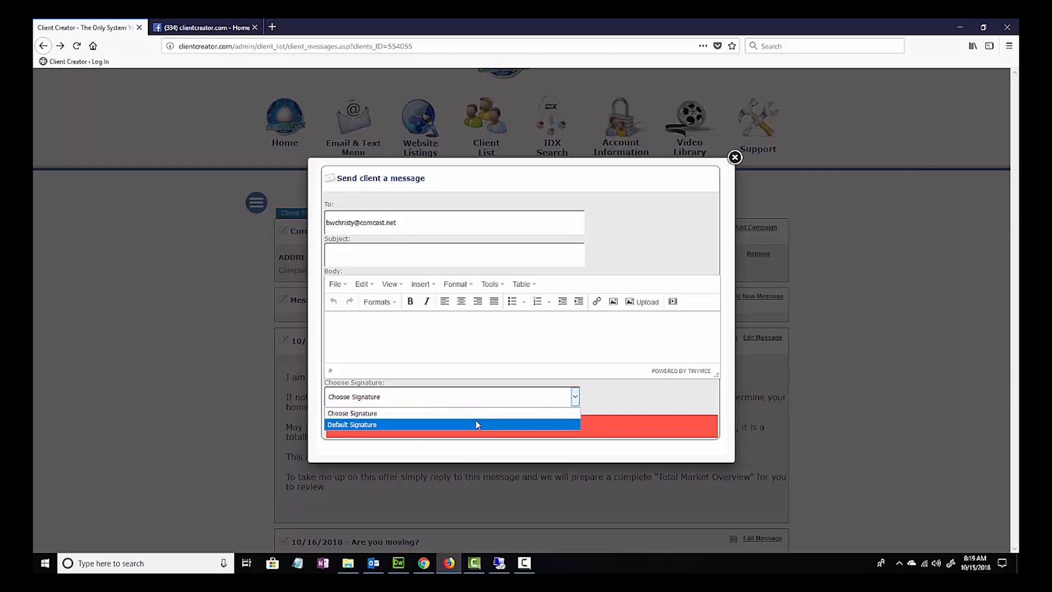
click(506, 353)
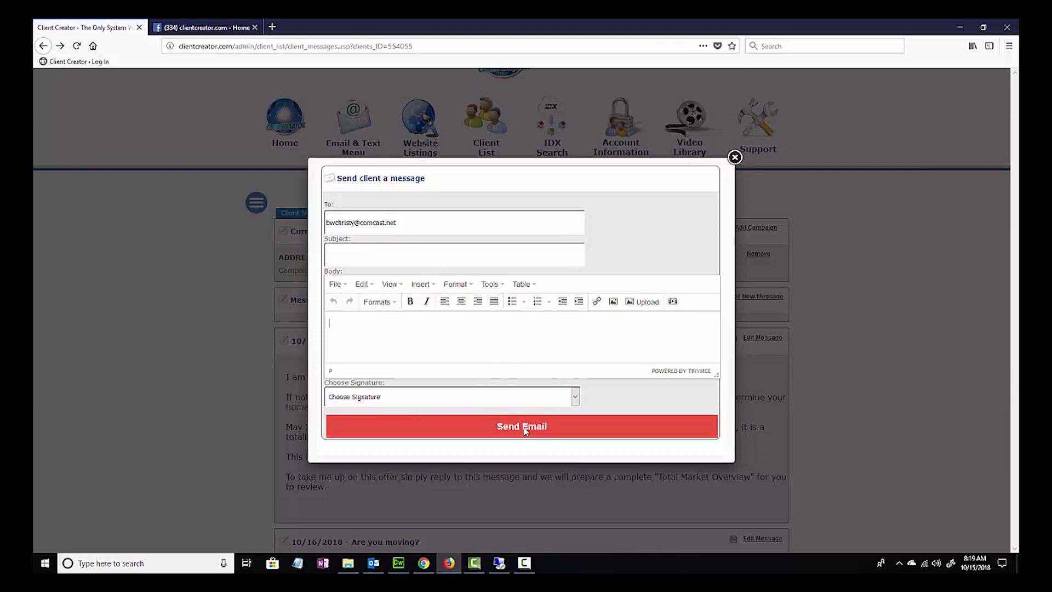
click(735, 157)
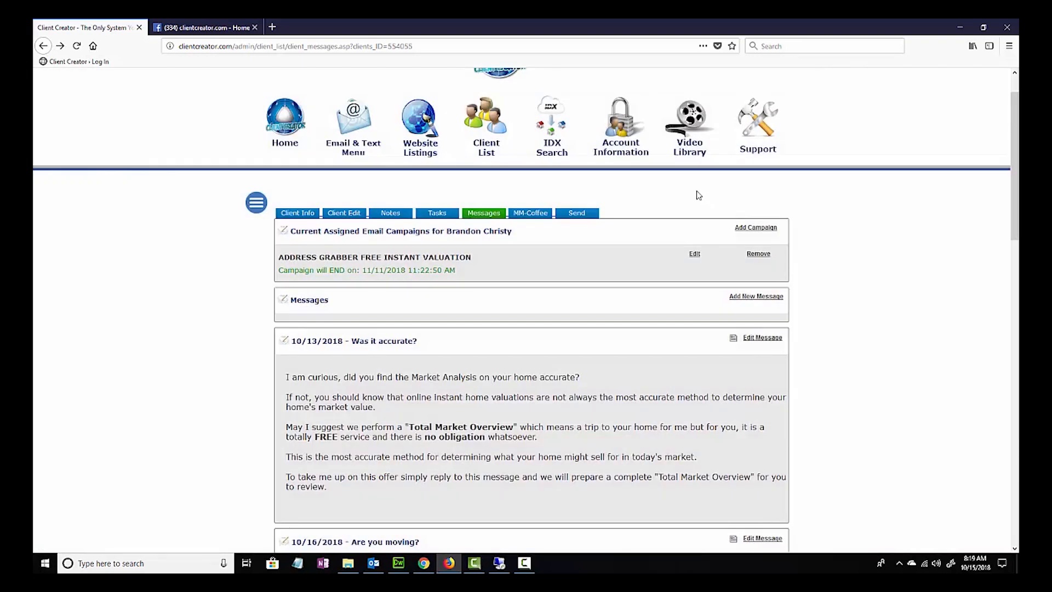
- Open the client's edit form from the client list, review its general, contact, status, property and other information, and return to the list
click(485, 144)
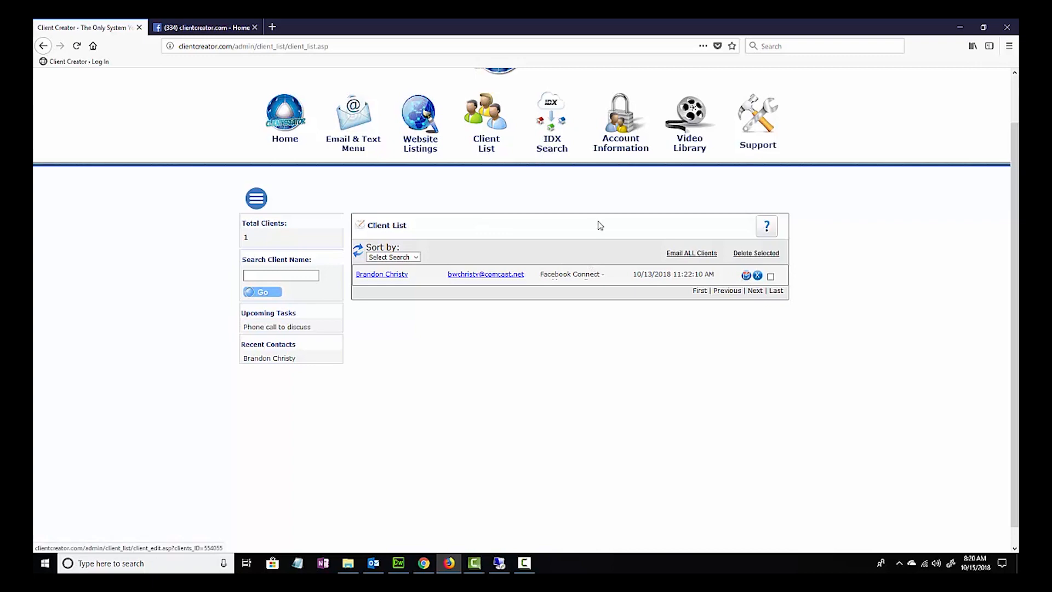
click(747, 275)
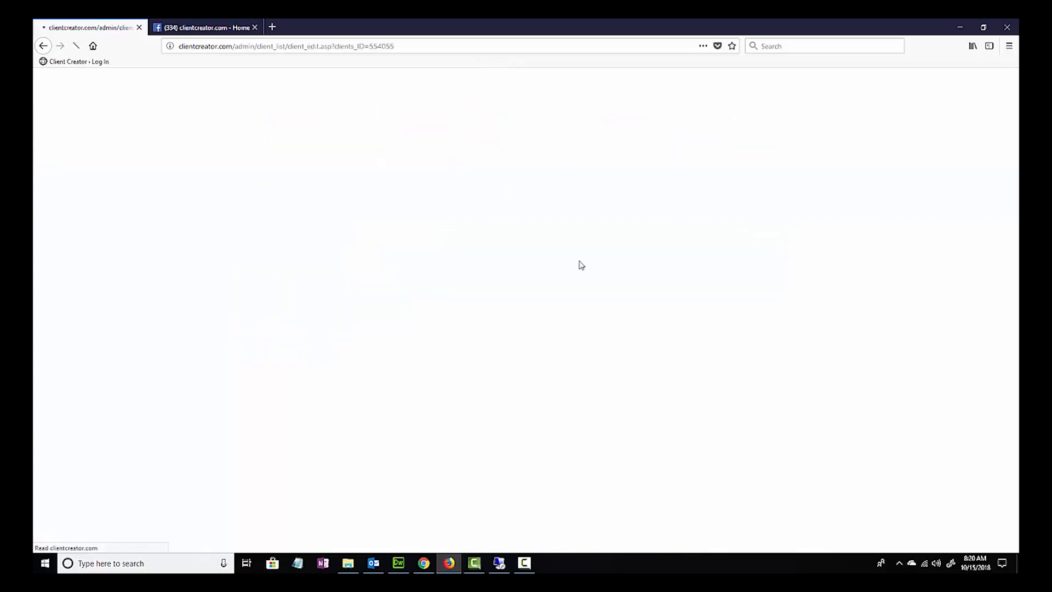
scroll(368, 282, down, 20)
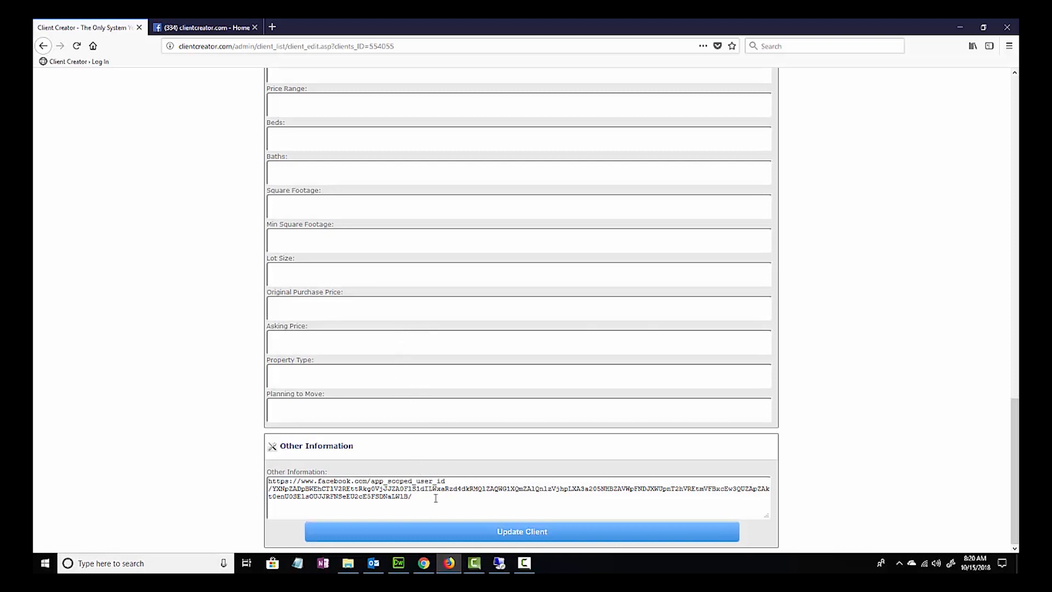
scroll(413, 410, up, 3)
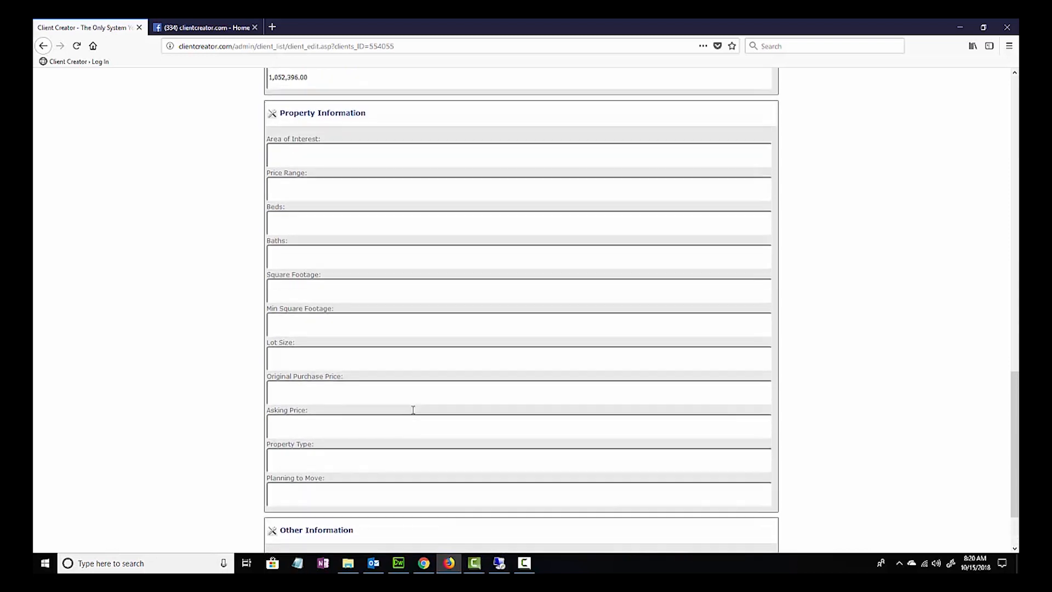
scroll(414, 409, up, 9)
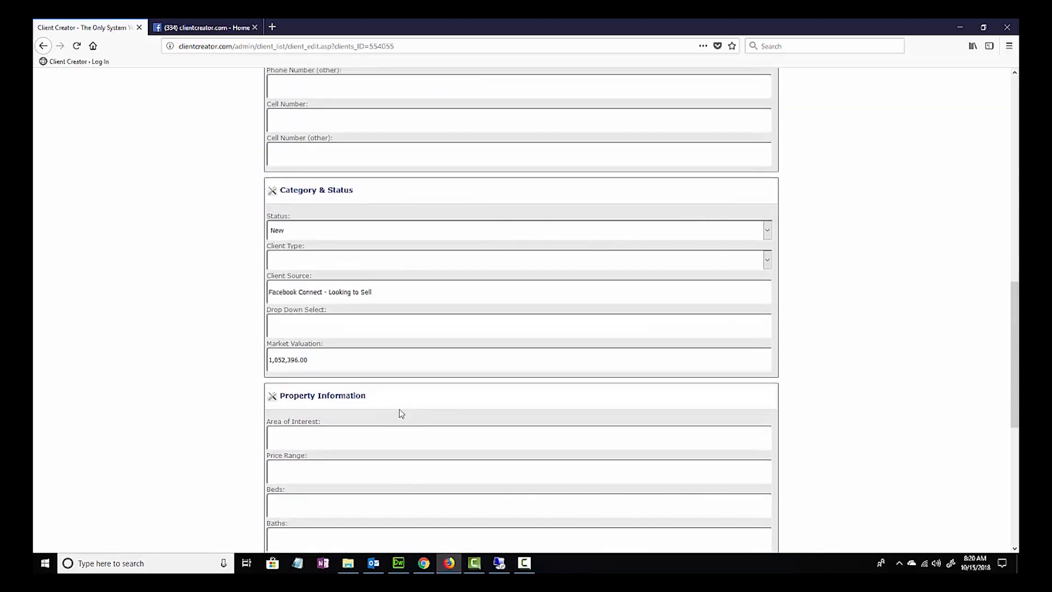
scroll(399, 414, up, 4)
scroll(406, 327, up, 4)
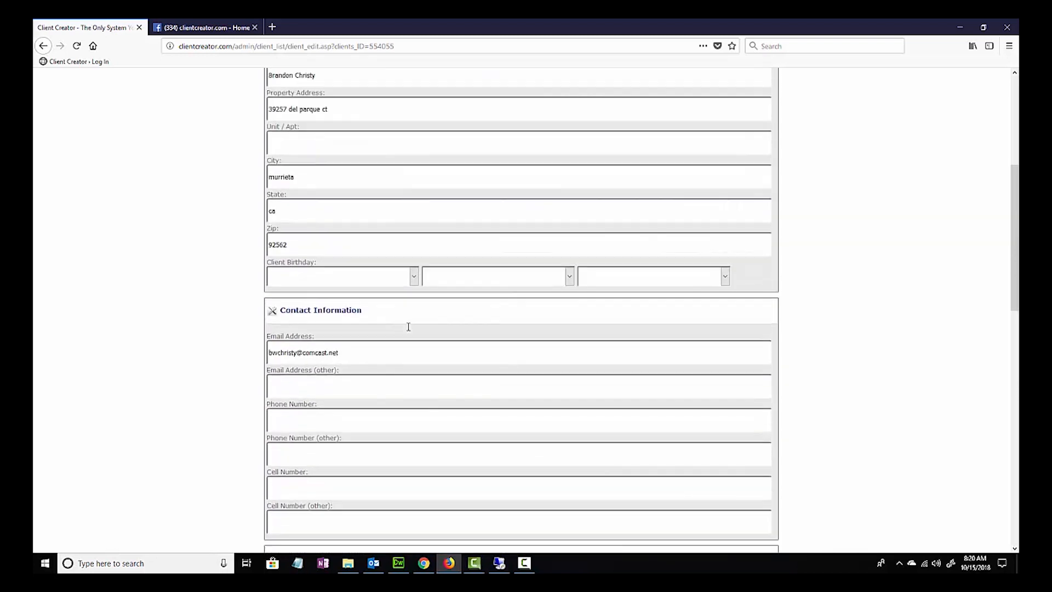
scroll(387, 242, up, 1)
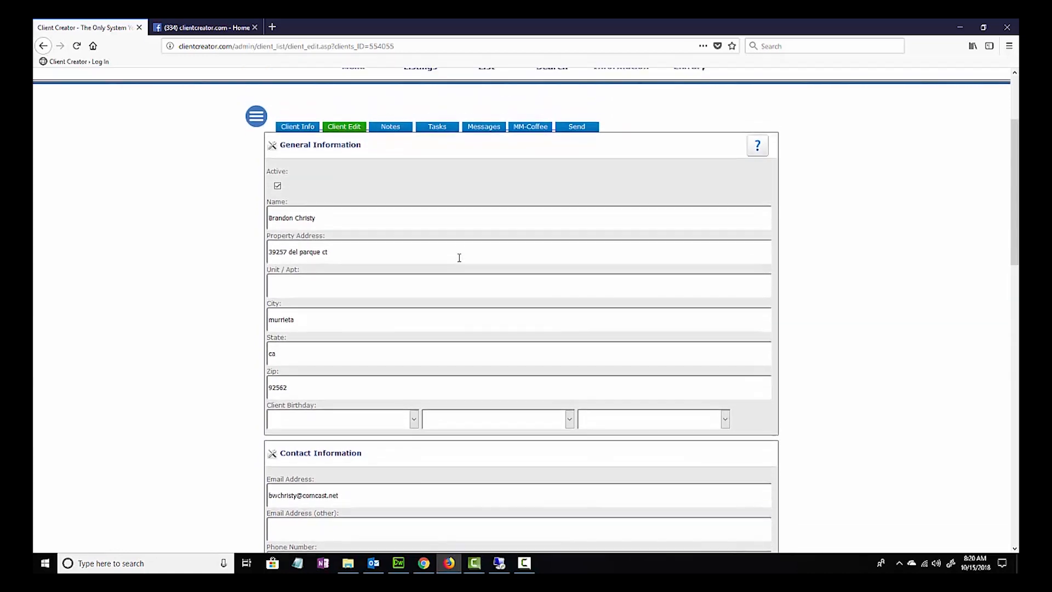
scroll(433, 225, up, 2)
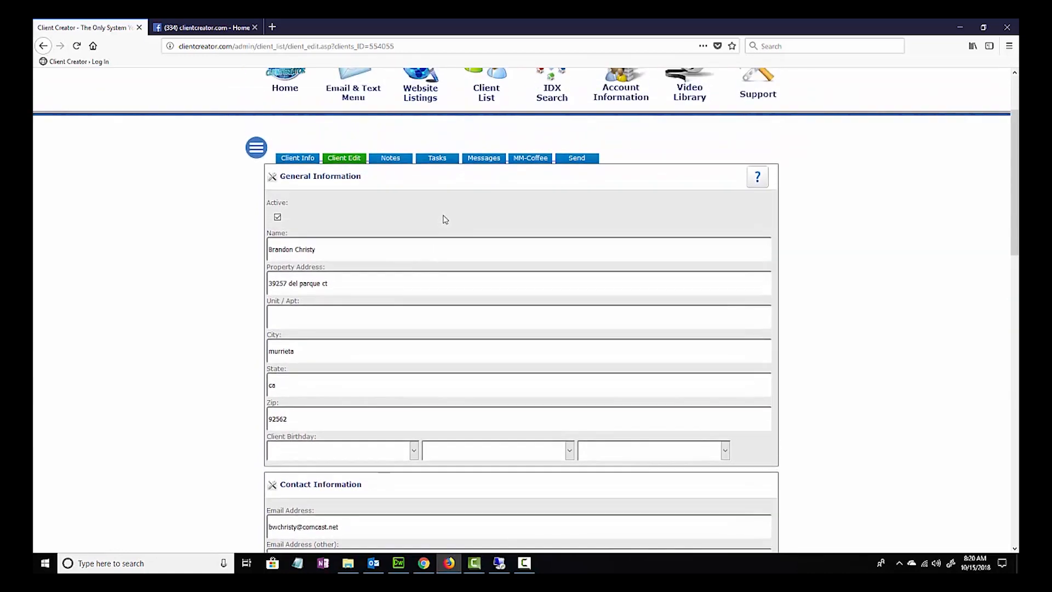
click(489, 192)
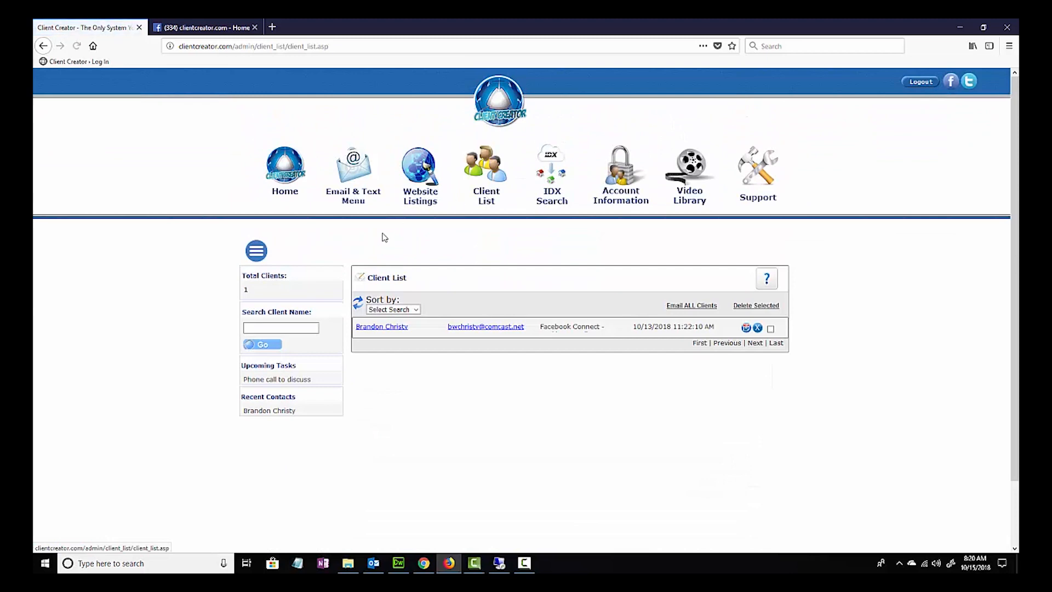
- Open the calendar from the home page, check the "Phone call to discuss" event in the weekly view, and return to the home page
click(299, 189)
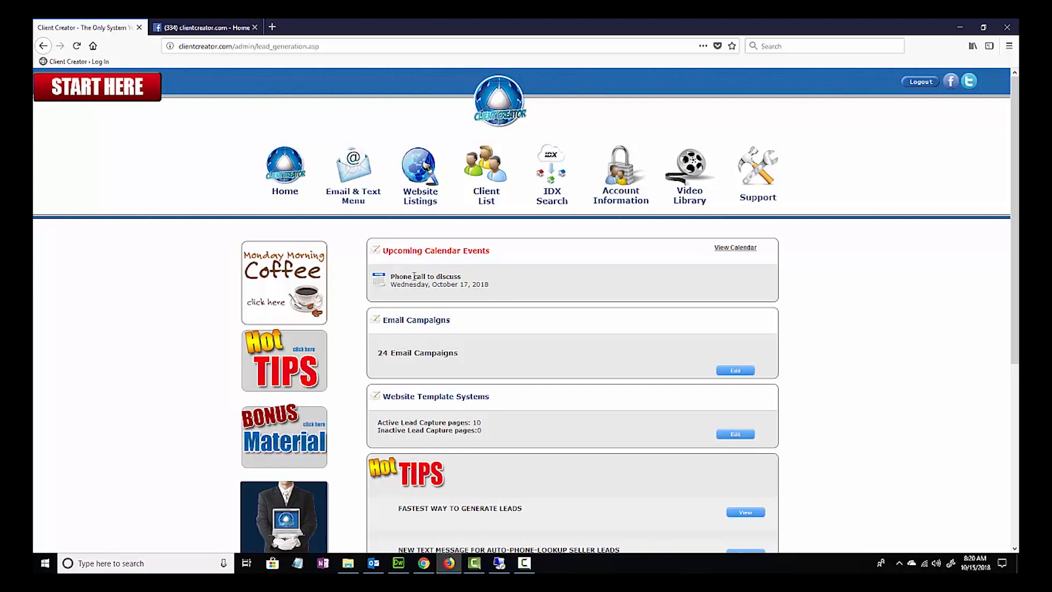
click(729, 248)
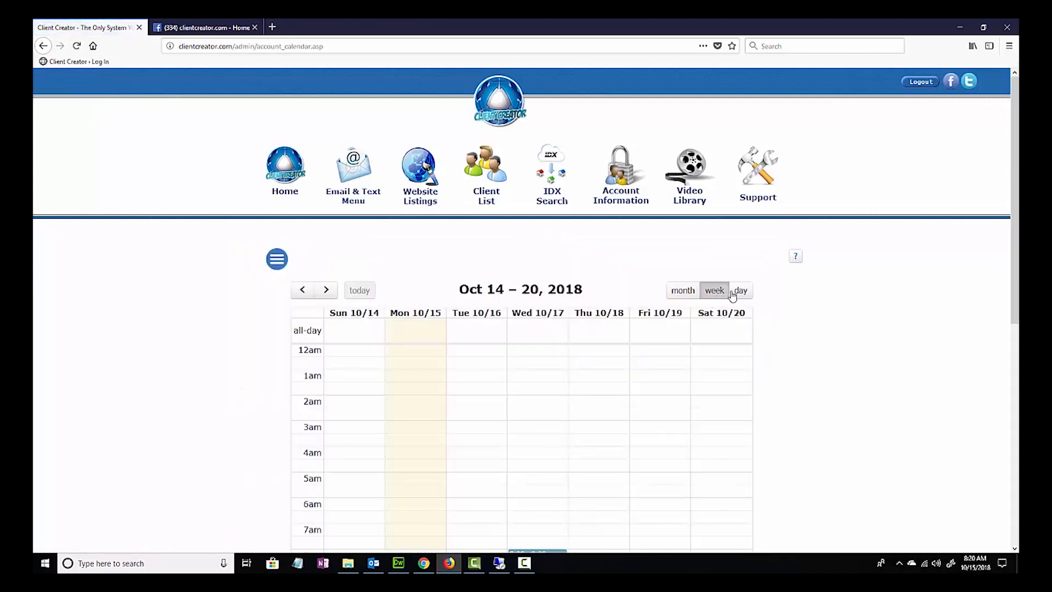
scroll(651, 338, down, 3)
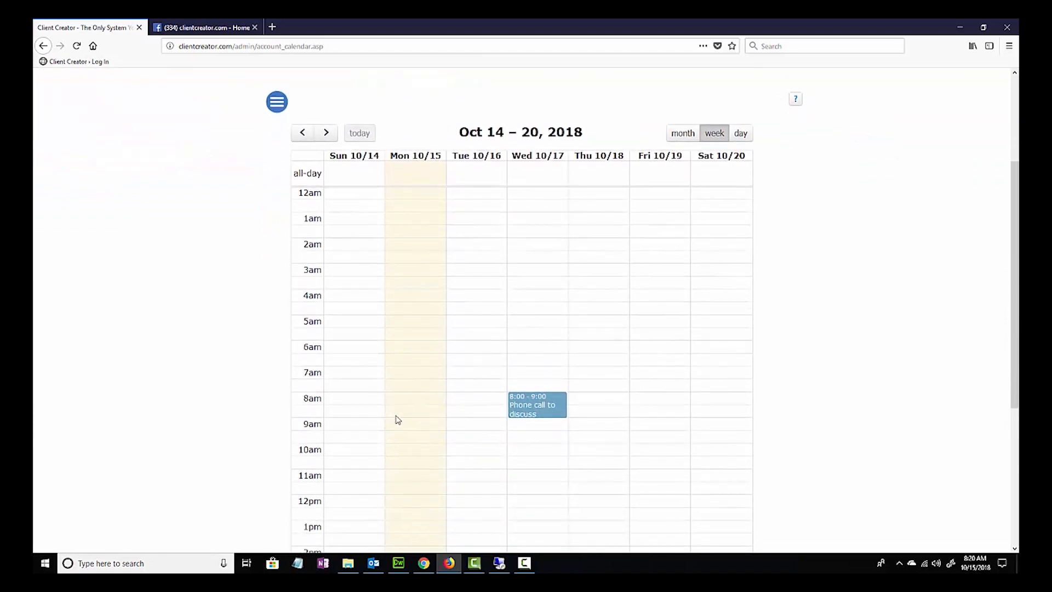
scroll(581, 351, up, 1)
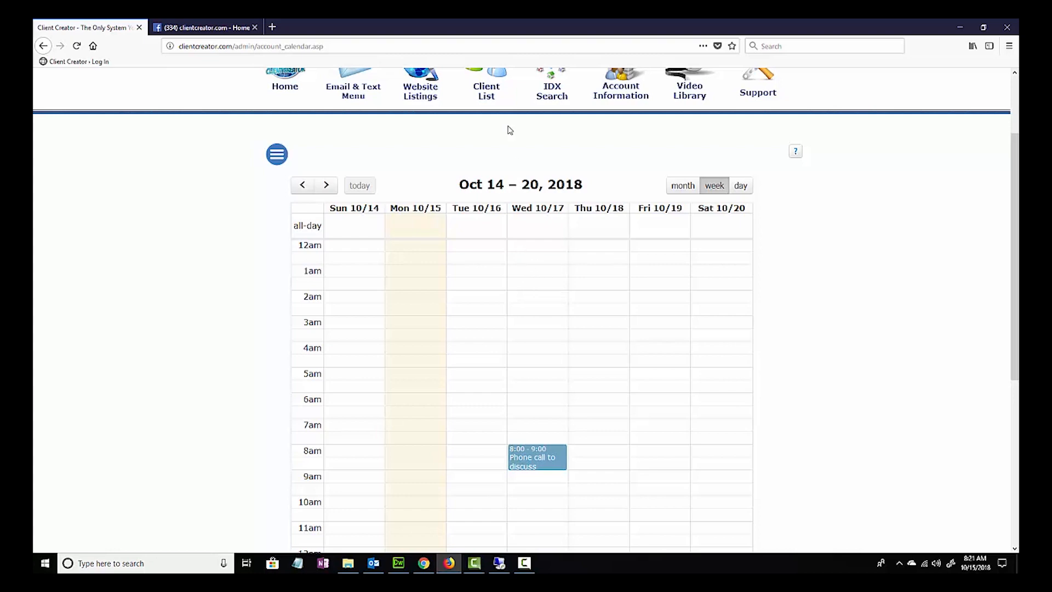
scroll(474, 182, up, 1)
scroll(444, 192, down, 1)
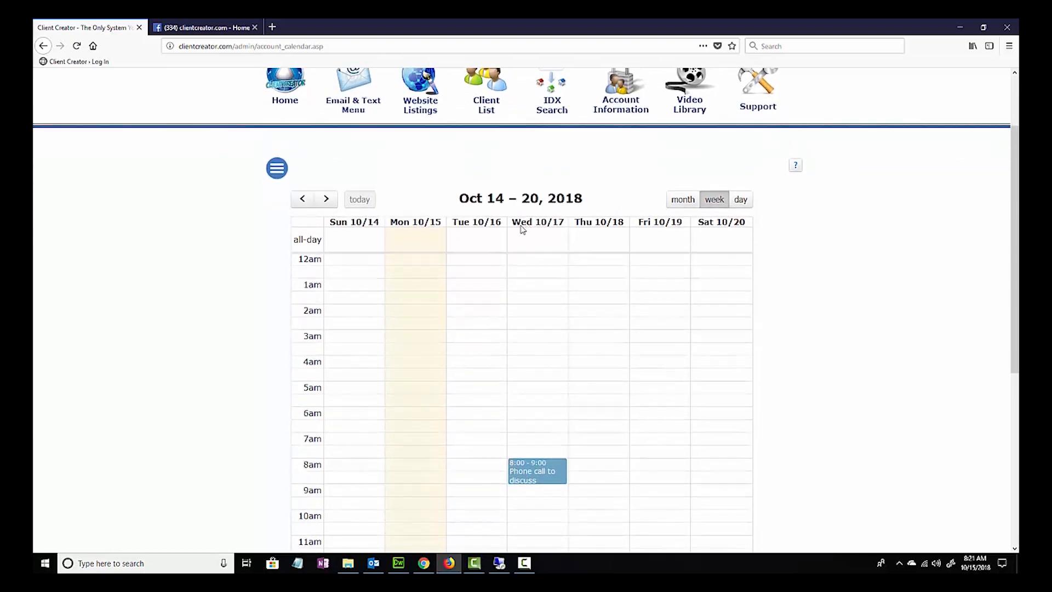
scroll(519, 253, down, 3)
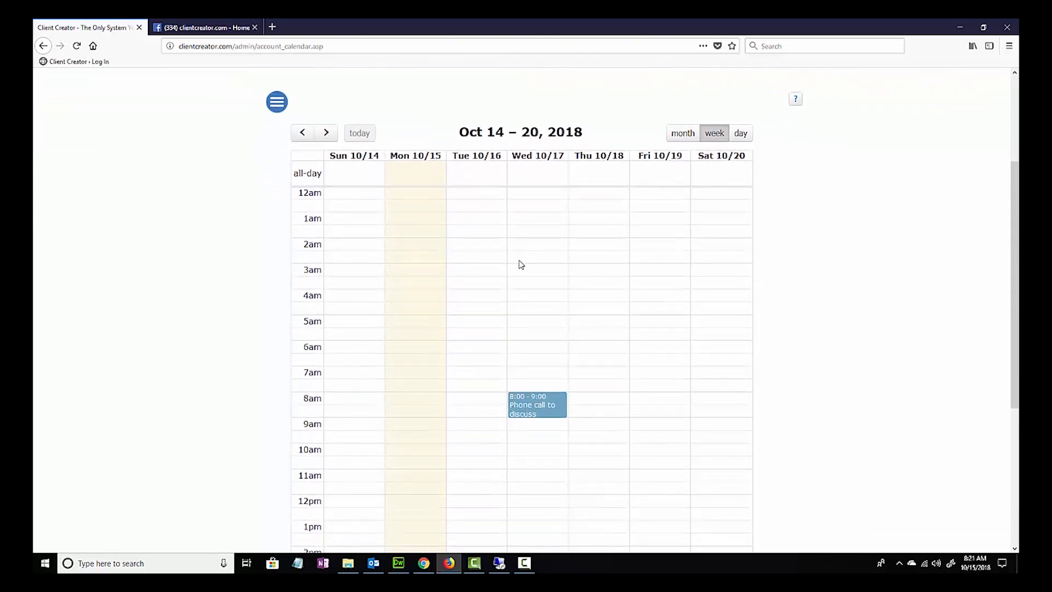
scroll(520, 268, down, 3)
scroll(510, 263, up, 5)
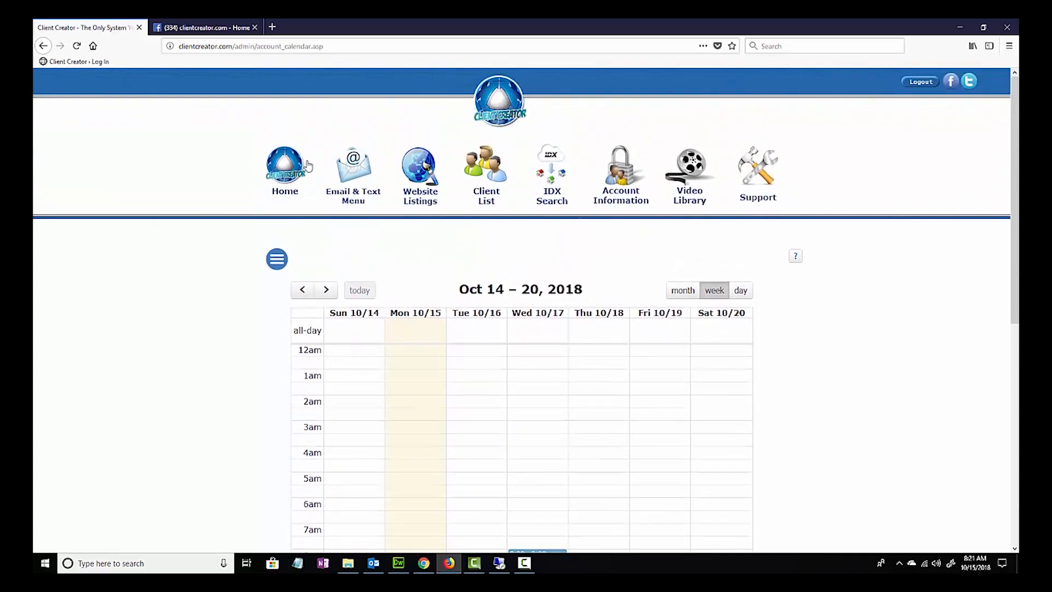
click(306, 167)
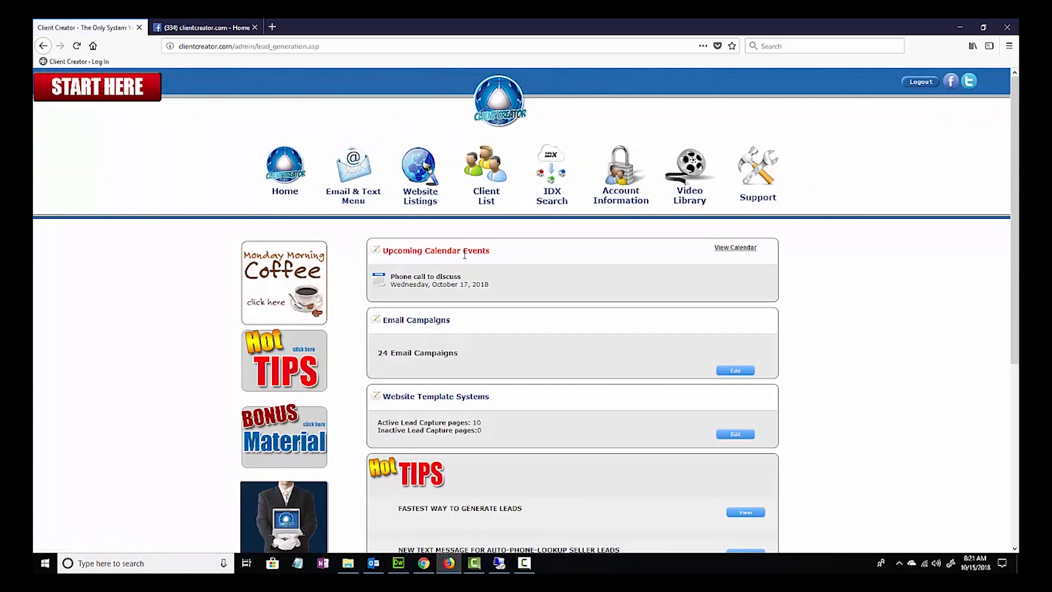